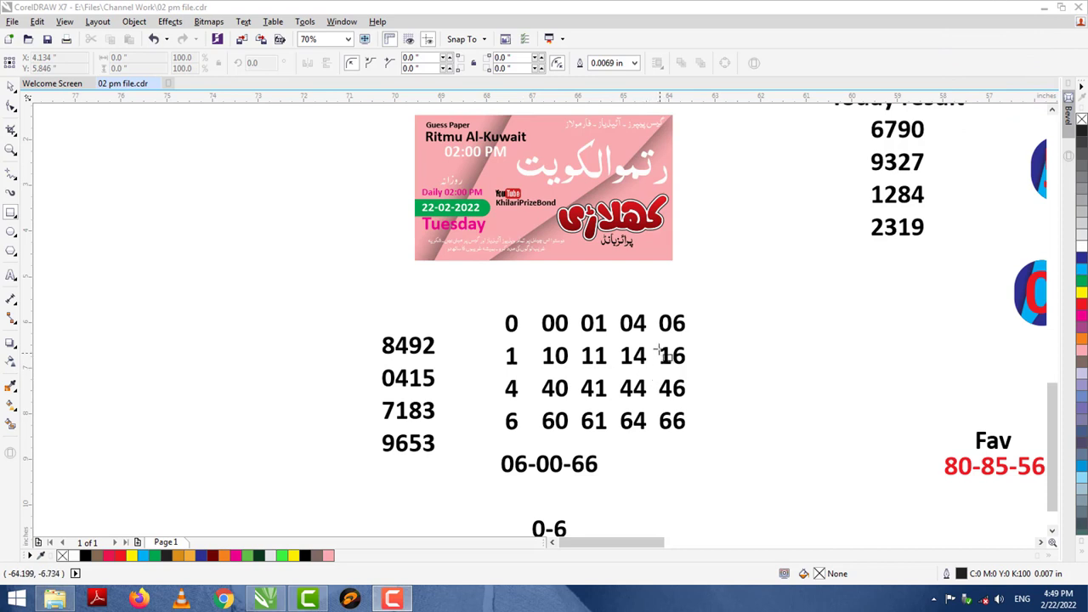
Step: Draw a box about 0.72 by 0.66 inches around the grid's 16 and place a matching box around the 40
{"action": "left_click_drag", "start_coordinate": [656, 343], "coordinate": [691, 371]}
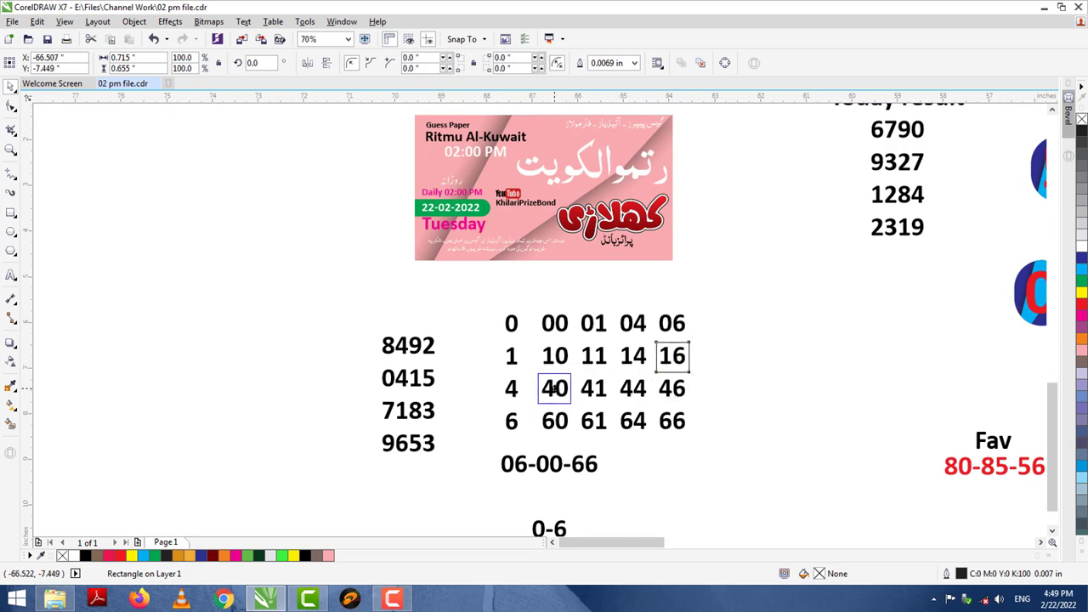
{"action": "left_click", "coordinate": [525, 415]}
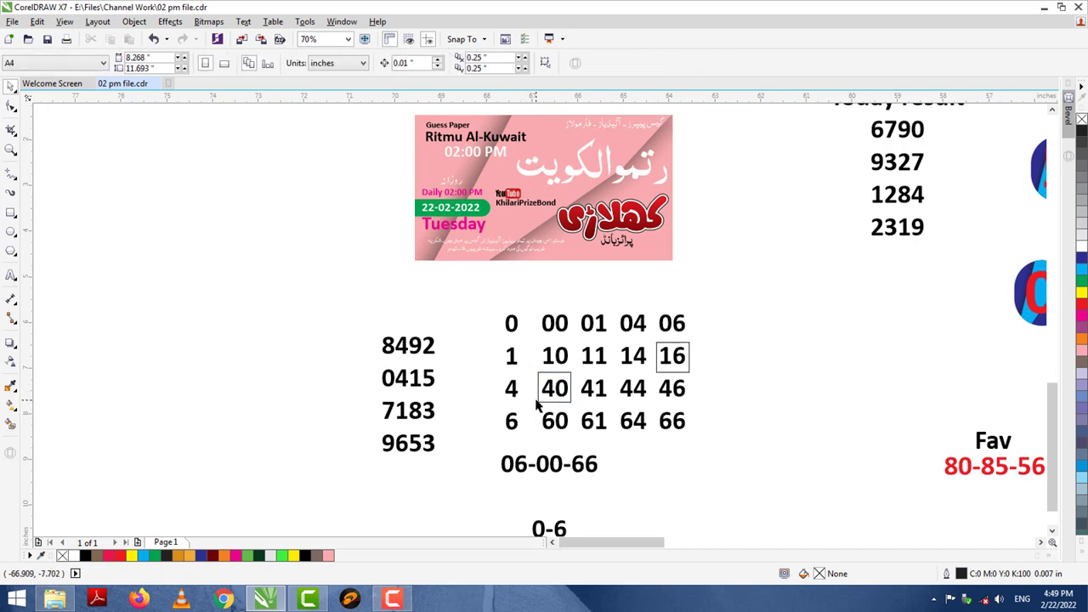
Step: Duplicate the four-number list beginning with 8492 about 3.1 inches to its left
{"action": "left_click", "coordinate": [551, 544]}
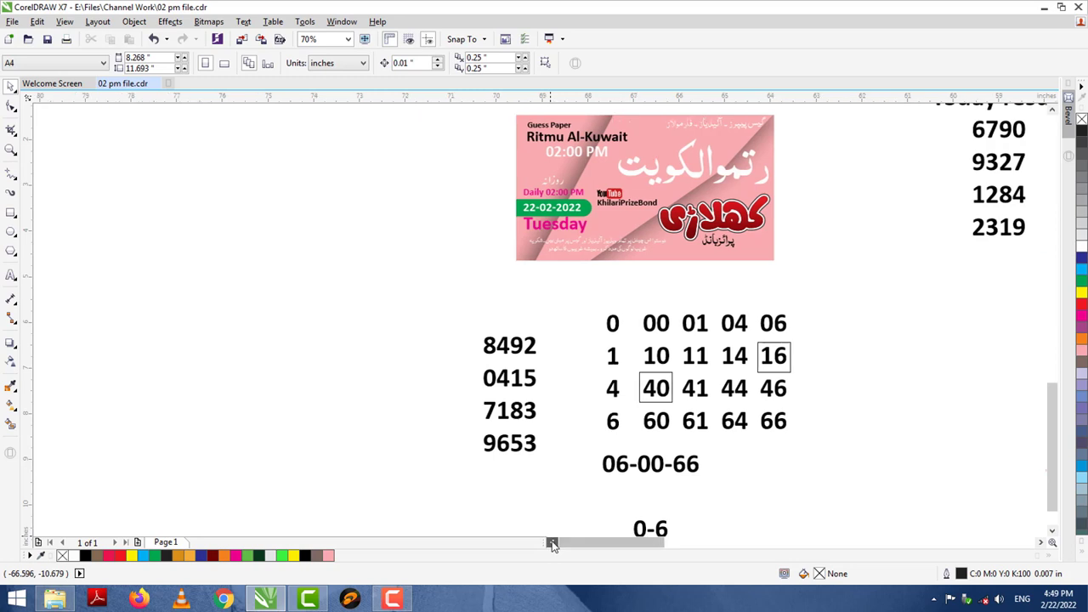
{"action": "left_click", "coordinate": [490, 352]}
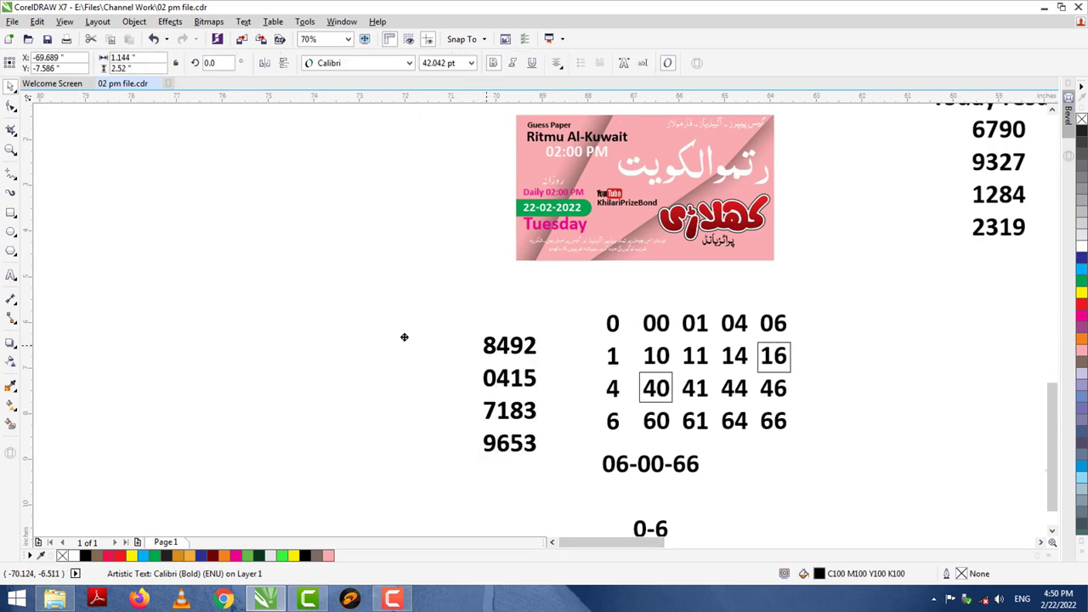
{"action": "left_click_drag", "start_coordinate": [405, 337], "coordinate": [349, 344]}
{"action": "right_click", "coordinate": [349, 344]}
Step: Replace the copied list with 4096, 5430, 7308 and 1678, and color the leading 40 and 16 red
{"action": "double_click", "coordinate": [348, 344]}
{"action": "key", "text": "ctrl+a"}
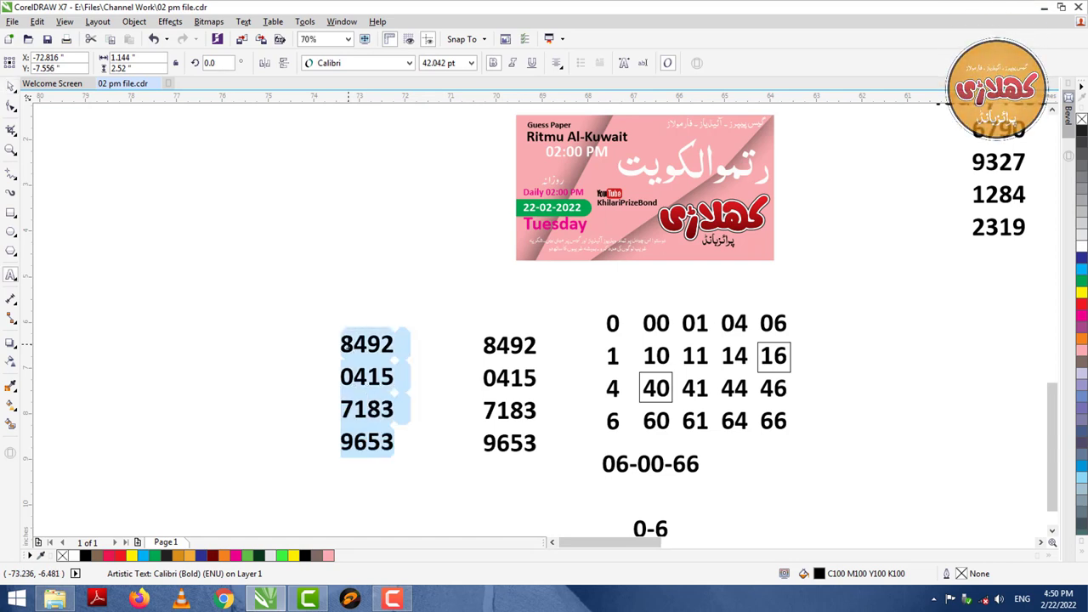
{"action": "type", "text": "40"}
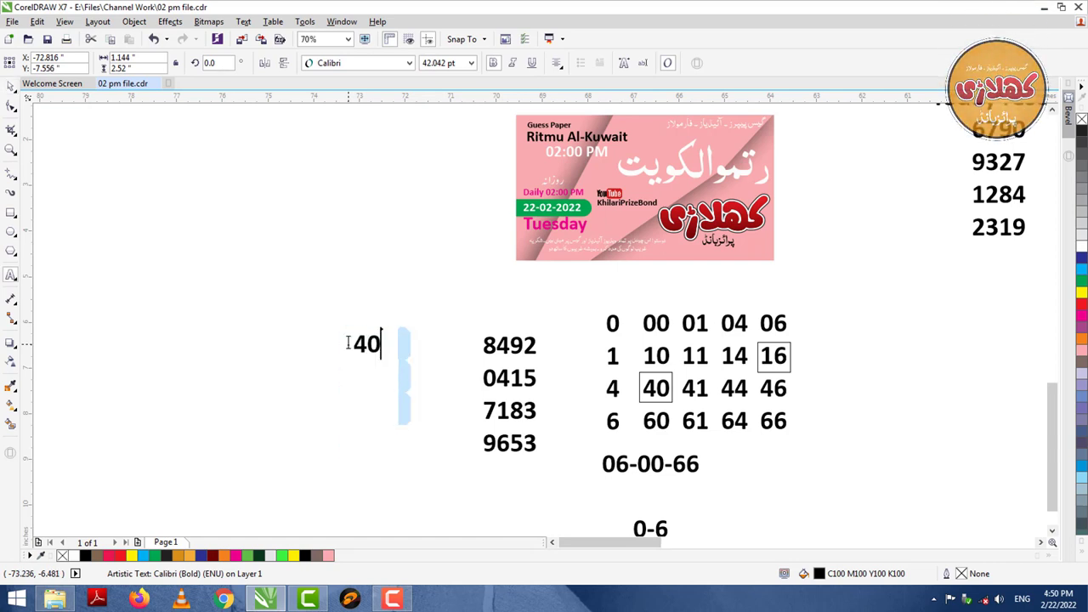
{"action": "type", "text": "96"}
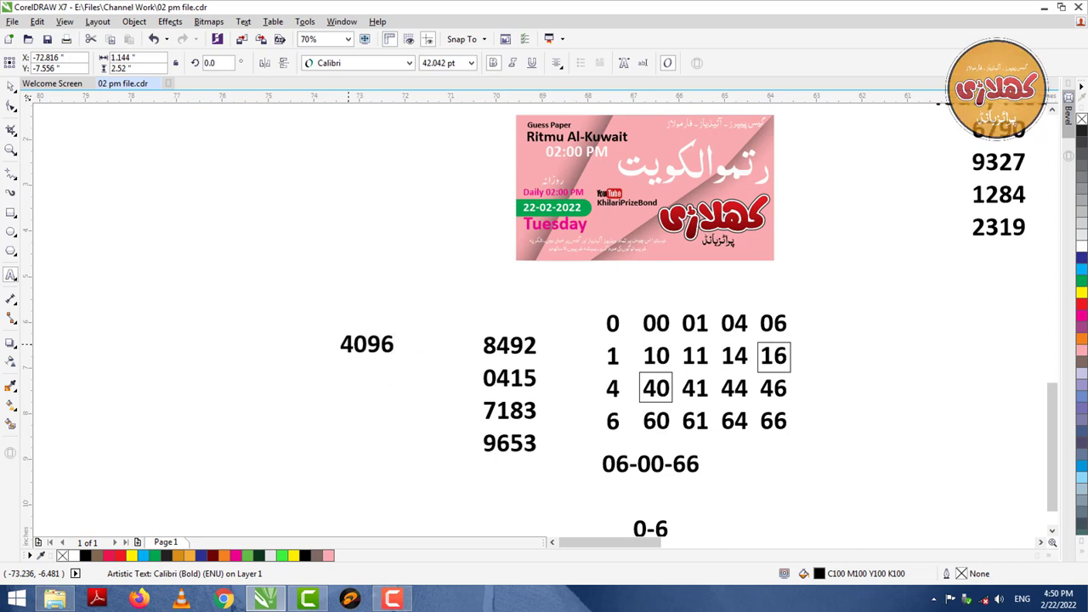
{"action": "key", "text": "Return"}
{"action": "type", "text": "5430"}
{"action": "key", "text": "Return"}
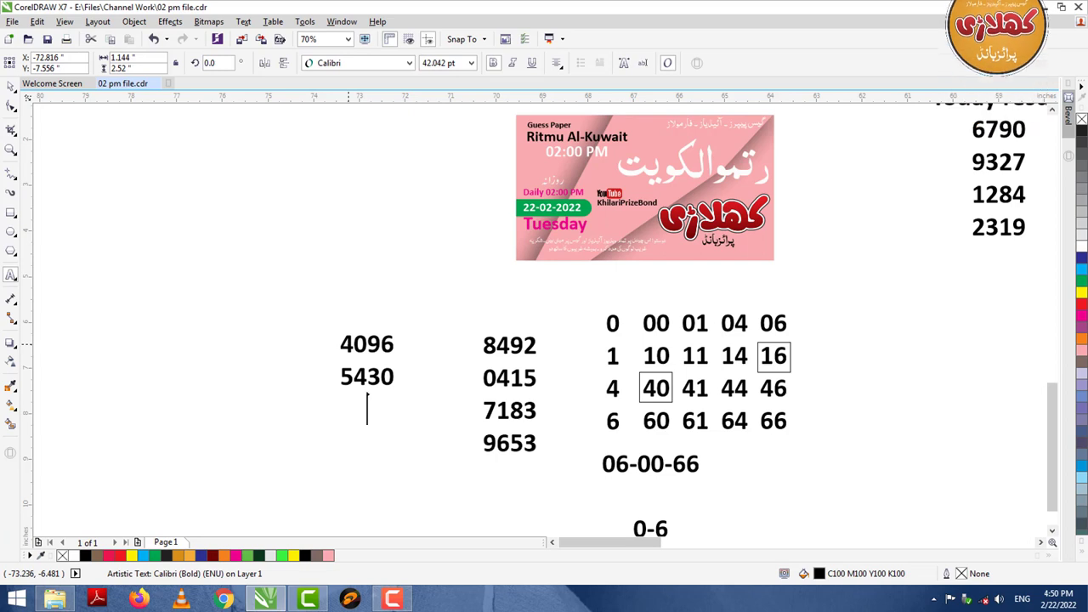
{"action": "type", "text": "7308"}
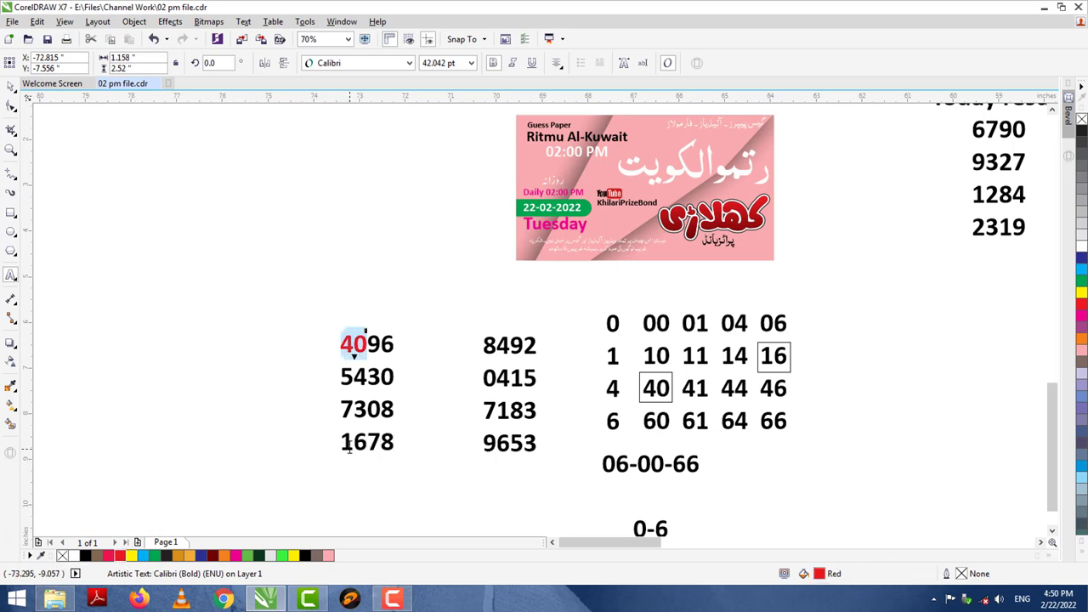
{"action": "left_click", "coordinate": [119, 556]}
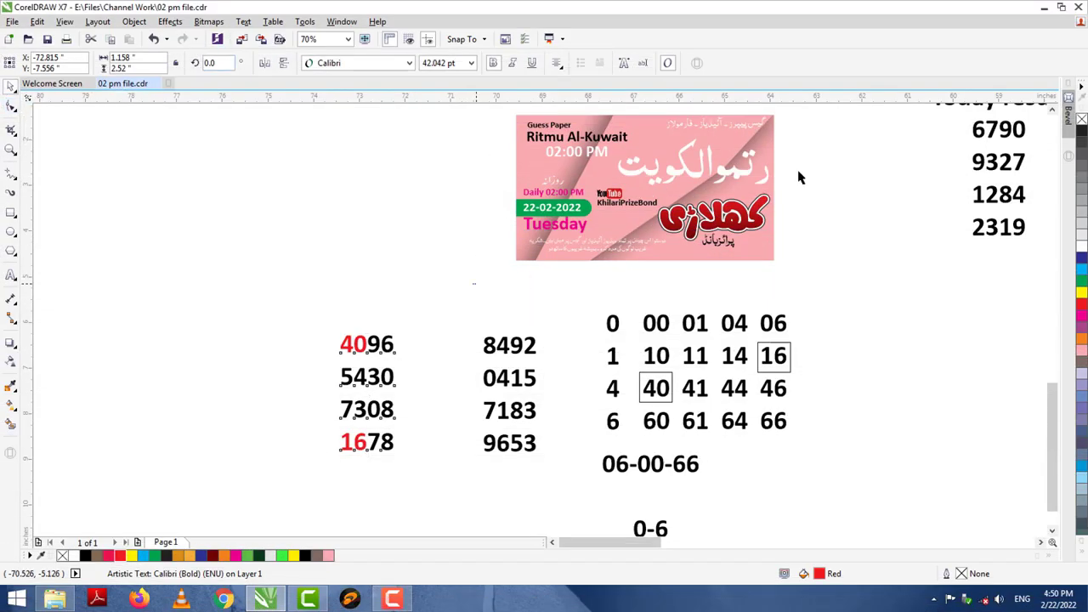
Step: Duplicate the whole pink Ritmu Al-Kuwait banner into the empty area left of the number lists
{"action": "left_click_drag", "start_coordinate": [474, 284], "coordinate": [825, 99]}
{"action": "left_click_drag", "start_coordinate": [127, 289], "coordinate": [216, 309]}
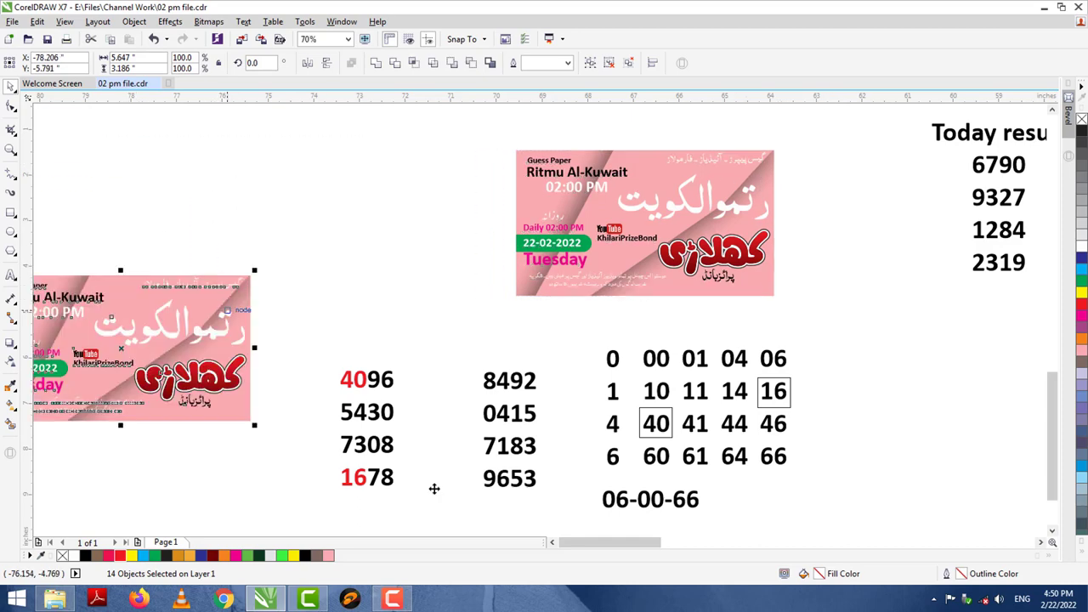
{"action": "scroll", "coordinate": [489, 393], "scroll_direction": "left", "scroll_amount": 3}
{"action": "left_click", "coordinate": [270, 360]}
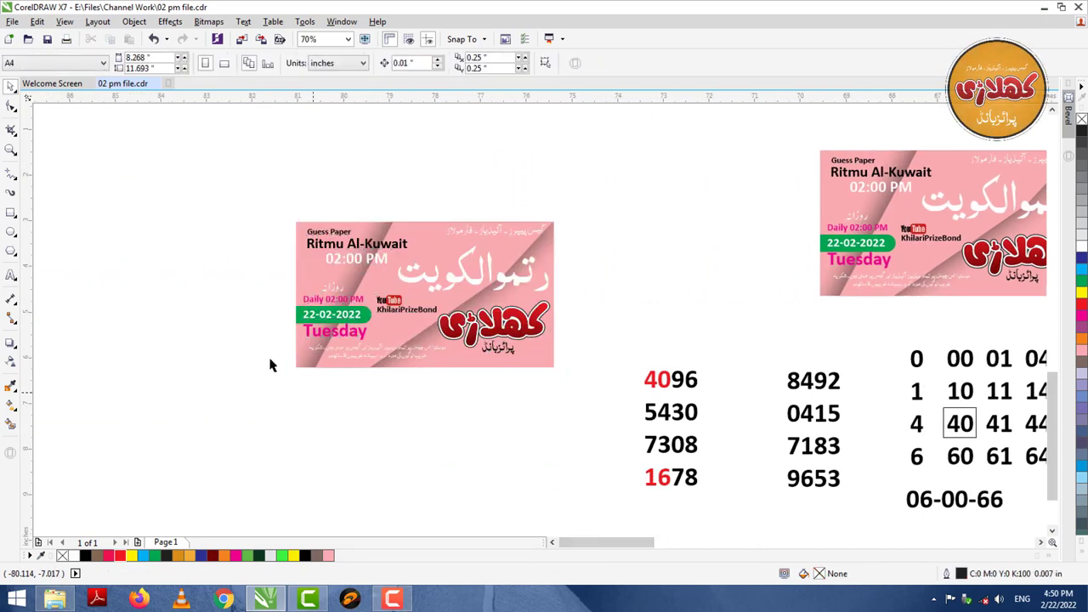
Step: Fill the copied banner's background with bright green and its diagonal band with orange
{"action": "key", "text": "F2"}
{"action": "left_click_drag", "start_coordinate": [204, 204], "coordinate": [619, 400]}
{"action": "left_click", "coordinate": [478, 291]}
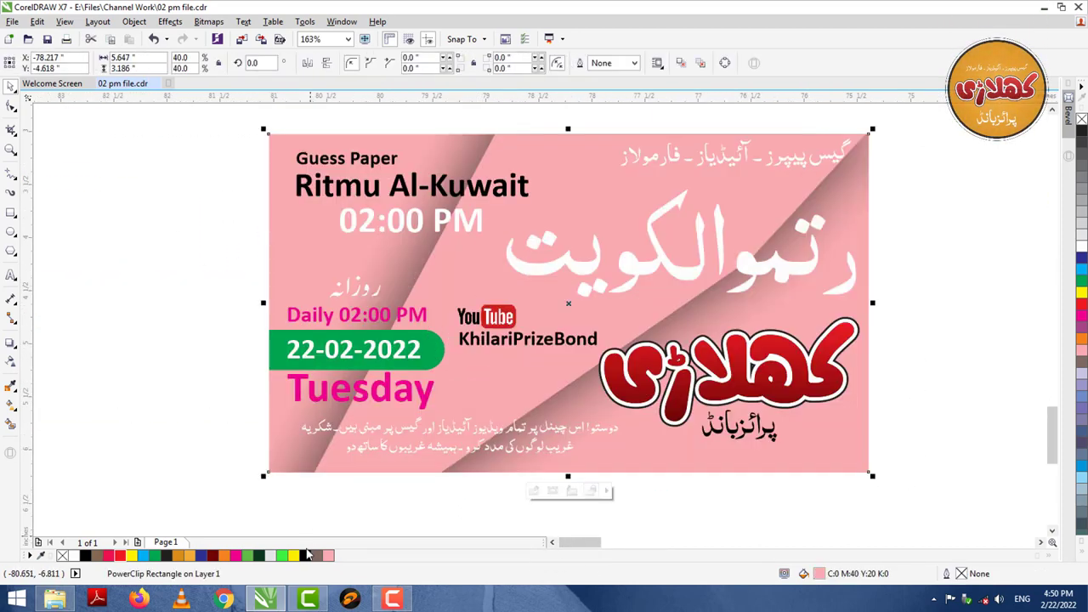
{"action": "left_click", "coordinate": [282, 556]}
{"action": "left_click", "coordinate": [205, 386]}
{"action": "left_click", "coordinate": [534, 380]}
{"action": "left_click", "coordinate": [534, 382]}
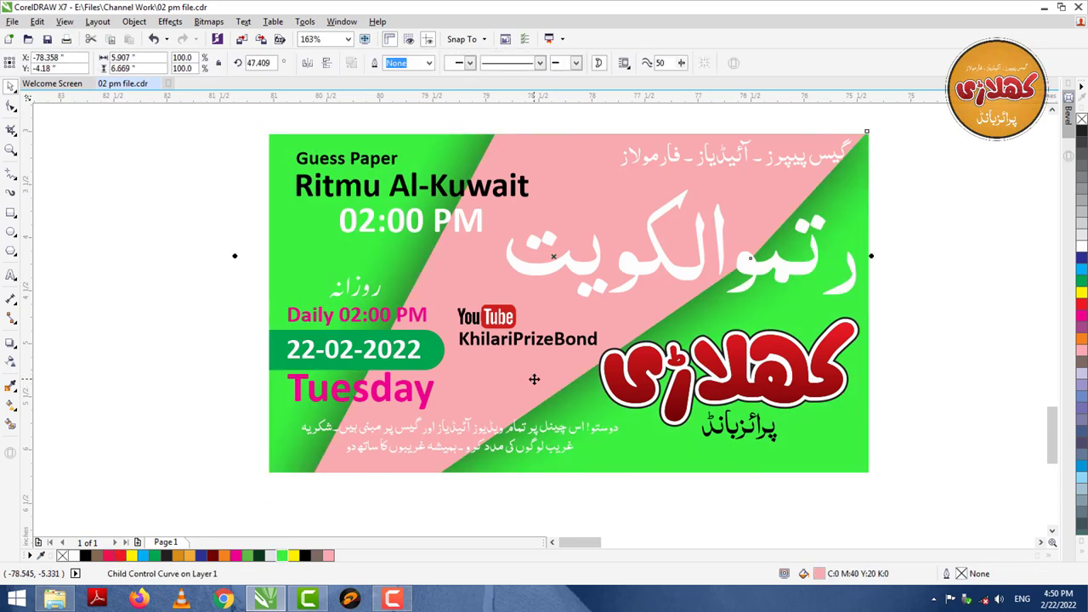
{"action": "left_click", "coordinate": [224, 555]}
{"action": "left_click", "coordinate": [222, 383]}
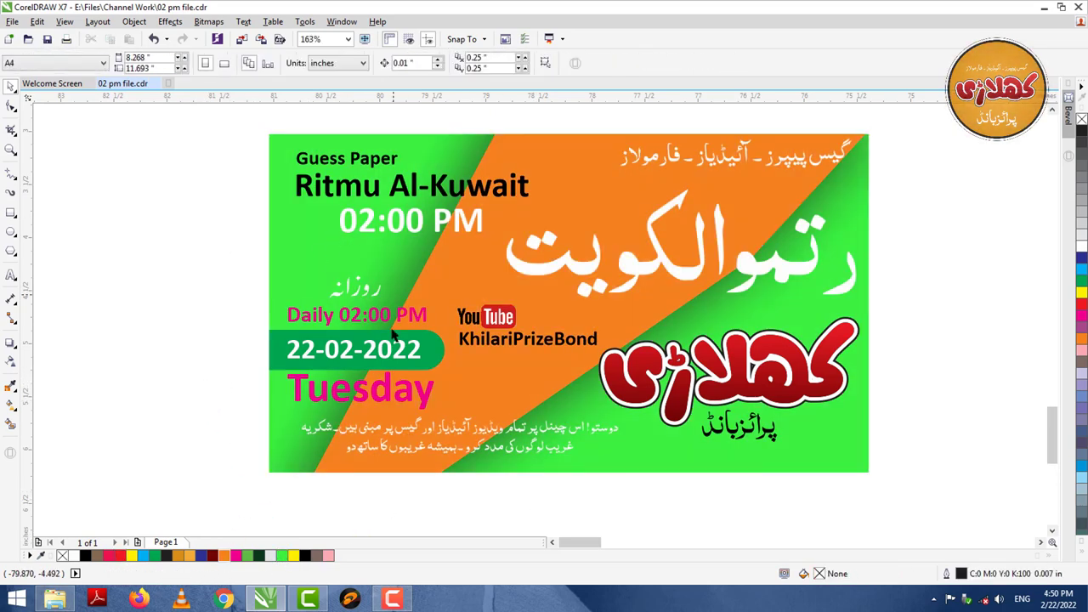
Step: Change the banner's weekday to Wednesday and scale the word down to fit beneath the date
{"action": "double_click", "coordinate": [388, 385]}
{"action": "key", "text": "ctrl+a"}
{"action": "type", "text": "Wednesday"}
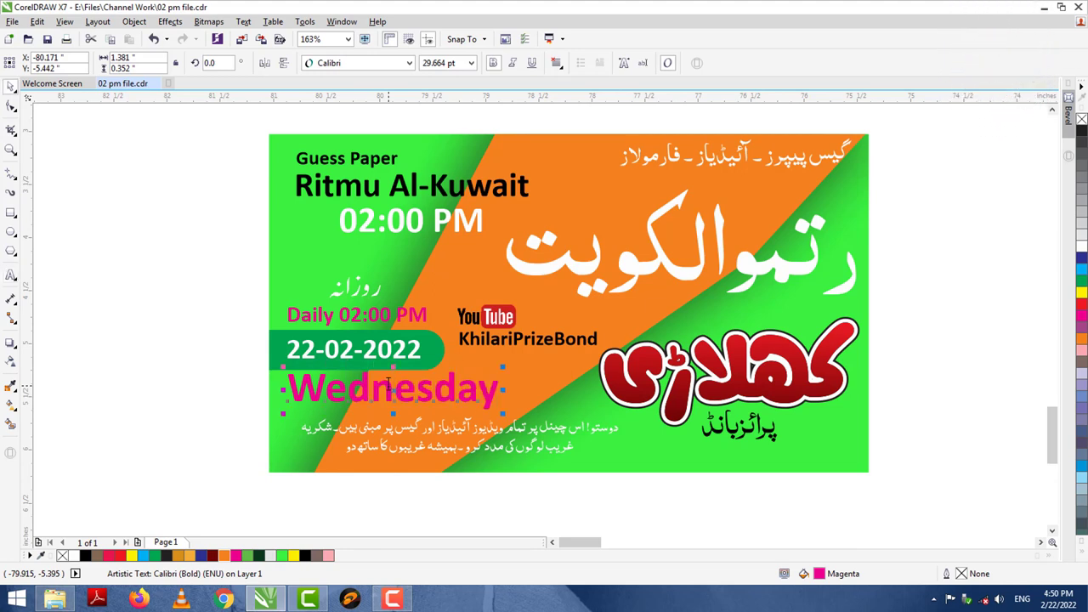
{"action": "left_click_drag", "start_coordinate": [503, 411], "coordinate": [444, 401]}
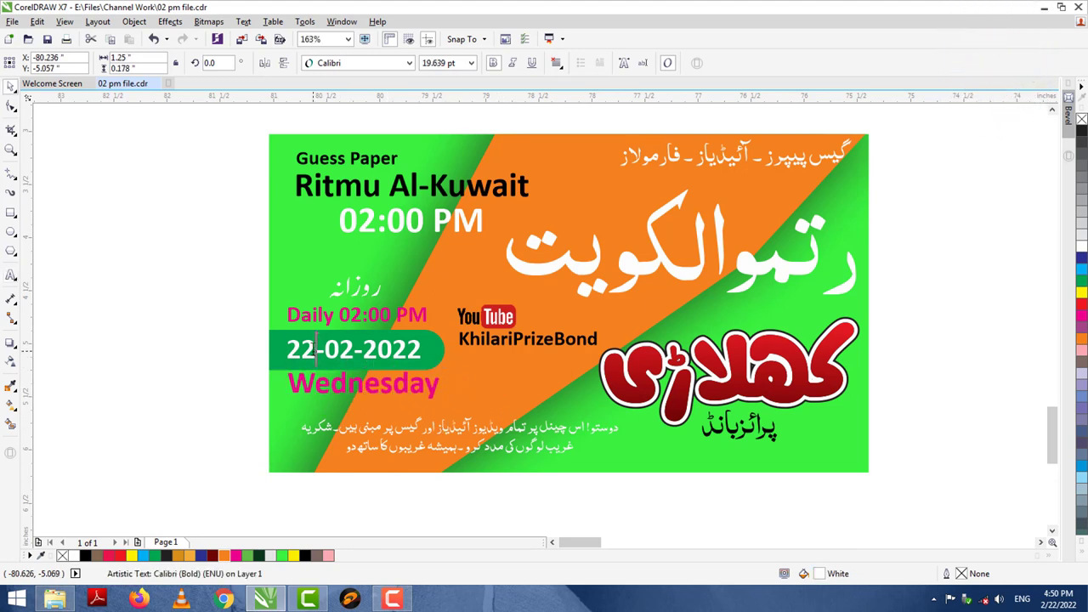
Step: Change the day in the banner's date so it reads 23-02-2022
{"action": "key", "text": "BackSpace"}
{"action": "type", "text": "3"}
{"action": "key", "text": "Escape"}
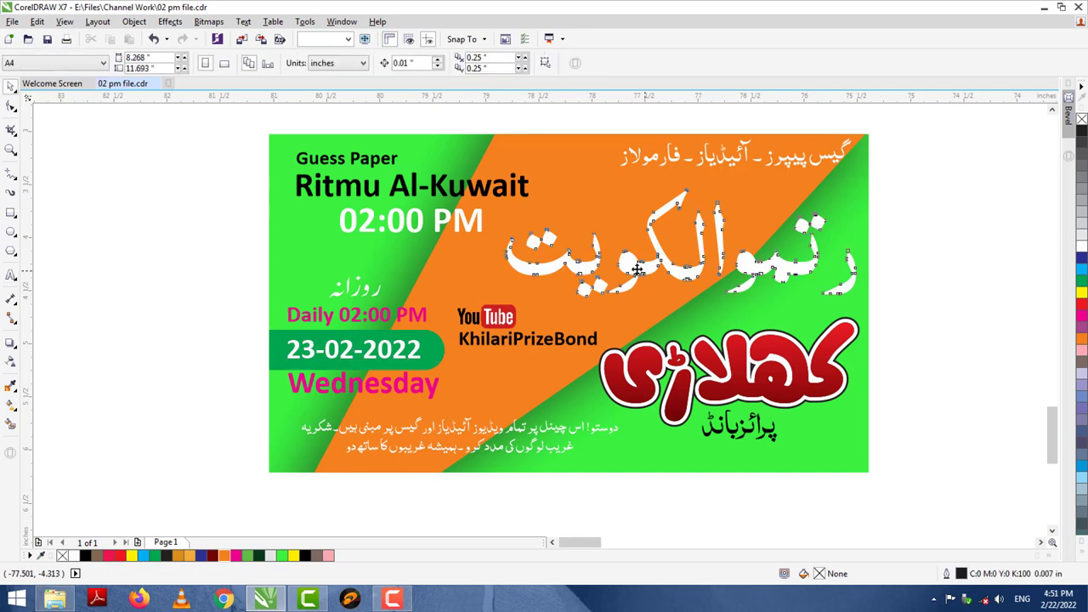
Step: Shift the white 02:00 PM text slightly to the left beneath Ritmu Al-Kuwait
{"action": "left_click", "coordinate": [421, 223]}
{"action": "left_click_drag", "start_coordinate": [398, 228], "coordinate": [386, 228]}
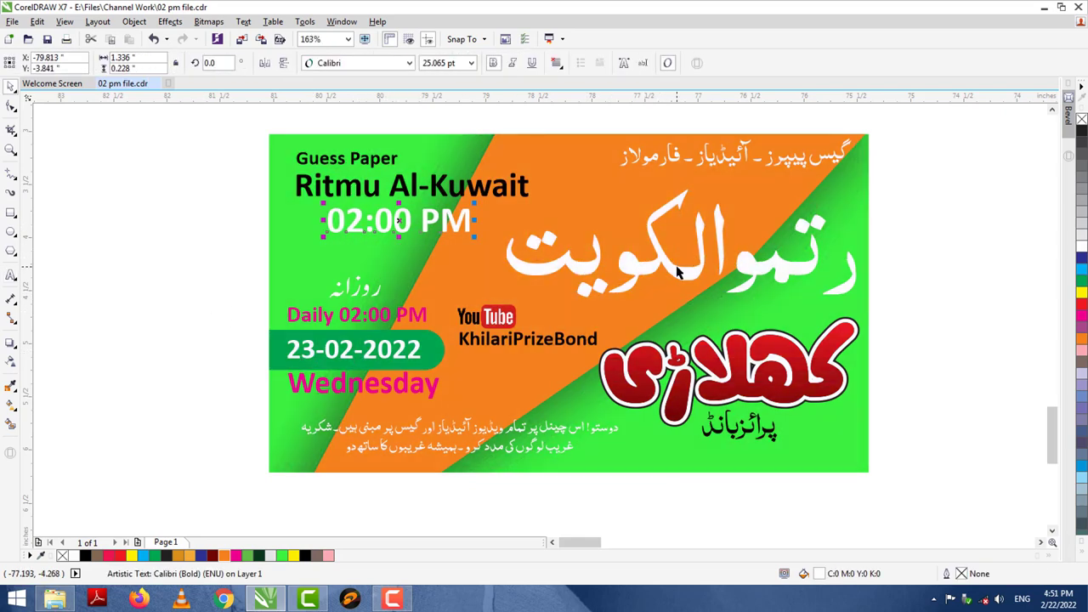
Step: Shrink the red Urdu logo and place it below 02:00 PM, and move the large white Urdu title to the banner's lower right
{"action": "left_click", "coordinate": [680, 274]}
{"action": "left_click", "coordinate": [728, 376]}
{"action": "left_click_drag", "start_coordinate": [857, 326], "coordinate": [730, 390]}
{"action": "left_click_drag", "start_coordinate": [677, 415], "coordinate": [351, 269]}
{"action": "left_click_drag", "start_coordinate": [563, 228], "coordinate": [567, 355]}
Step: Copy the Ritmu Al-Kuwait text onto the orange band and change the copy to 40
{"action": "left_click", "coordinate": [411, 194]}
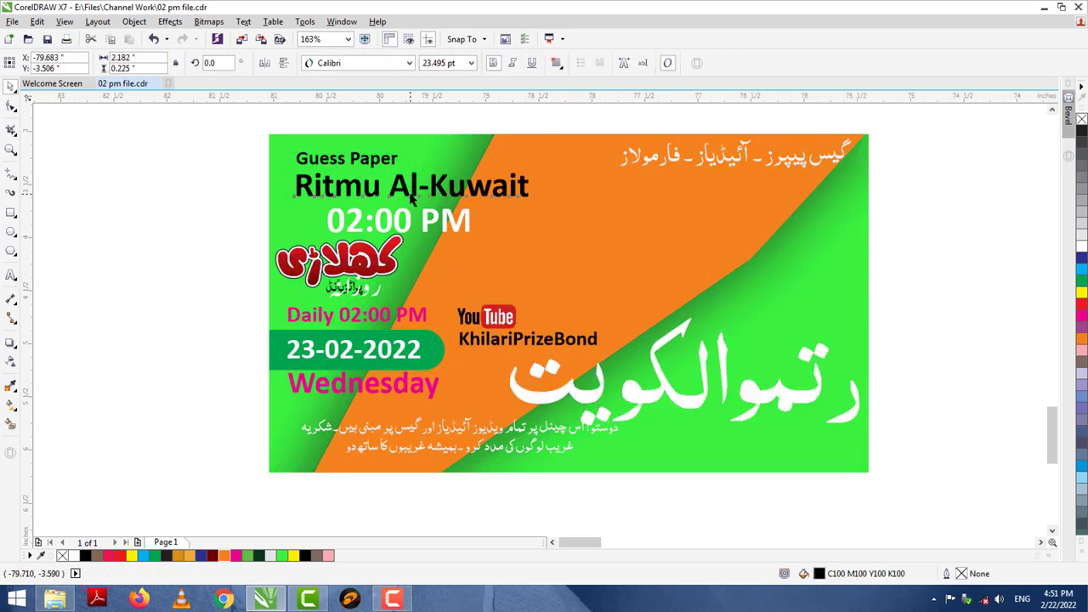
{"action": "left_click_drag", "start_coordinate": [412, 193], "coordinate": [678, 236]}
{"action": "double_click", "coordinate": [678, 237]}
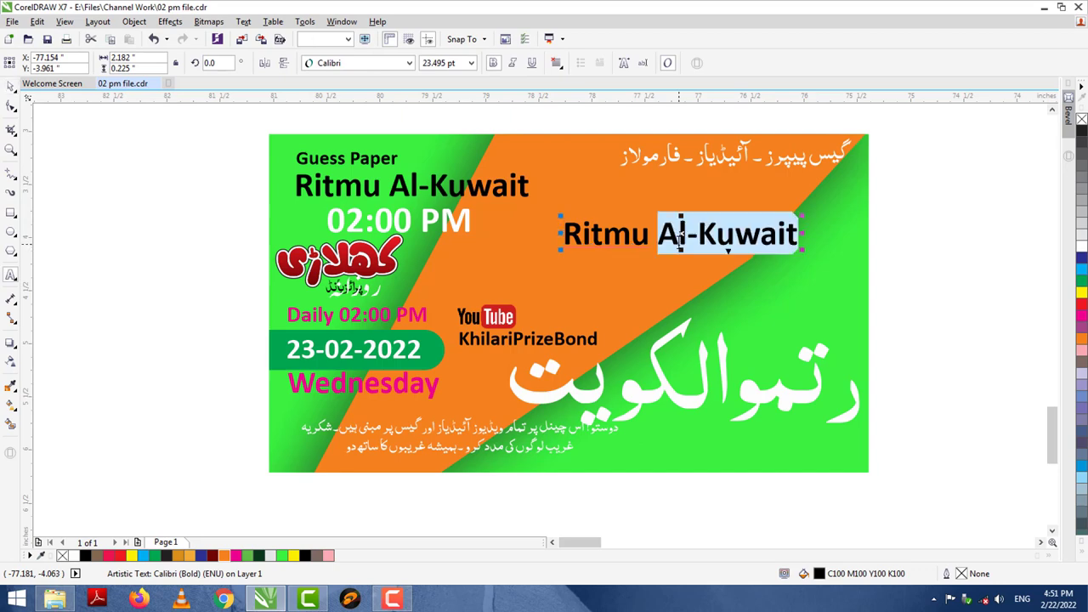
{"action": "key", "text": "ctrl+a"}
{"action": "type", "text": "40"}
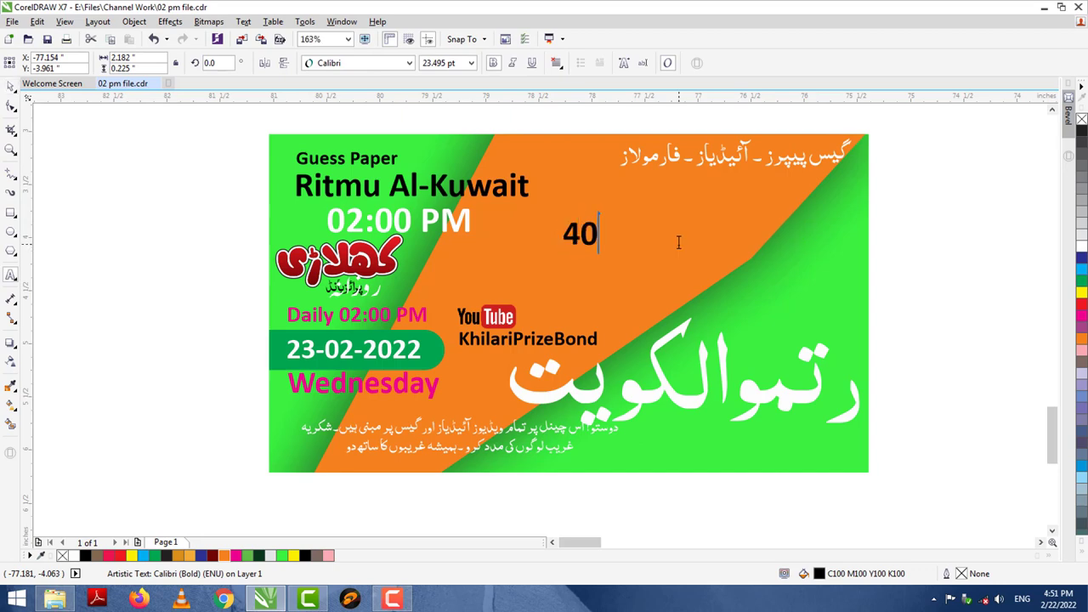
Step: Enlarge the 40 to about 126 pt, slant it to the right and position it above the white Urdu title
{"action": "left_click_drag", "start_coordinate": [602, 220], "coordinate": [817, 210]}
{"action": "mouse_move", "coordinate": [704, 269]}
{"action": "left_mouse_down"}
{"action": "mouse_move", "coordinate": [646, 308]}
{"action": "mouse_move", "coordinate": [717, 271]}
{"action": "left_mouse_up"}
{"action": "left_click", "coordinate": [717, 270]}
{"action": "left_click_drag", "start_coordinate": [741, 184], "coordinate": [757, 184]}
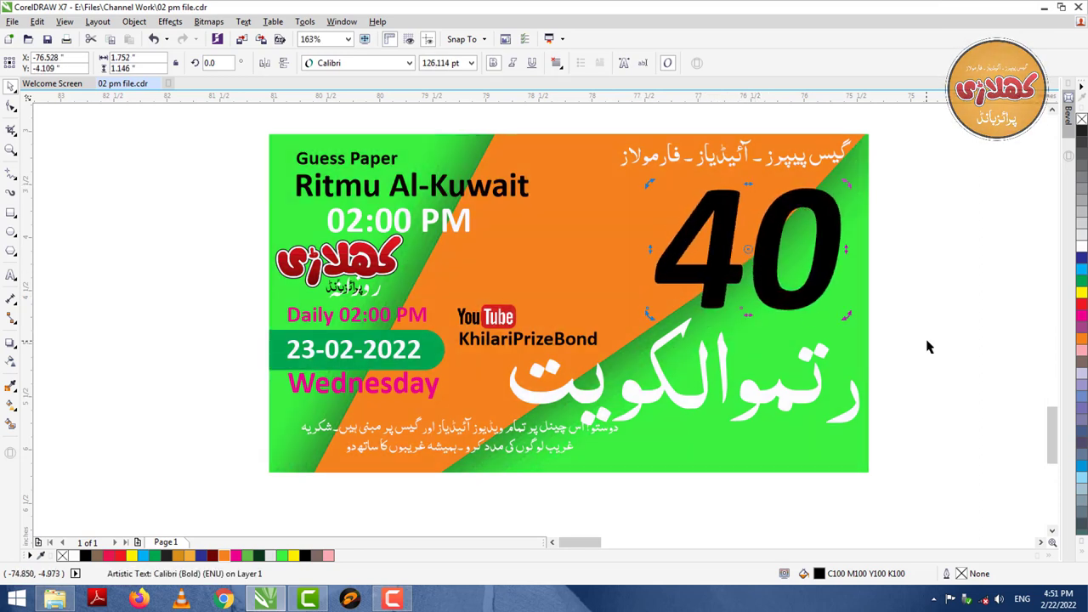
{"action": "left_click", "coordinate": [993, 322]}
Step: Make a small copy of the 40 at about 26 pt, change it to F and place it at the number's upper left
{"action": "left_click", "coordinate": [831, 283]}
{"action": "left_click_drag", "start_coordinate": [846, 316], "coordinate": [689, 300]}
{"action": "right_click", "coordinate": [689, 300]}
{"action": "double_click", "coordinate": [676, 194]}
{"action": "key", "text": "ctrl+a"}
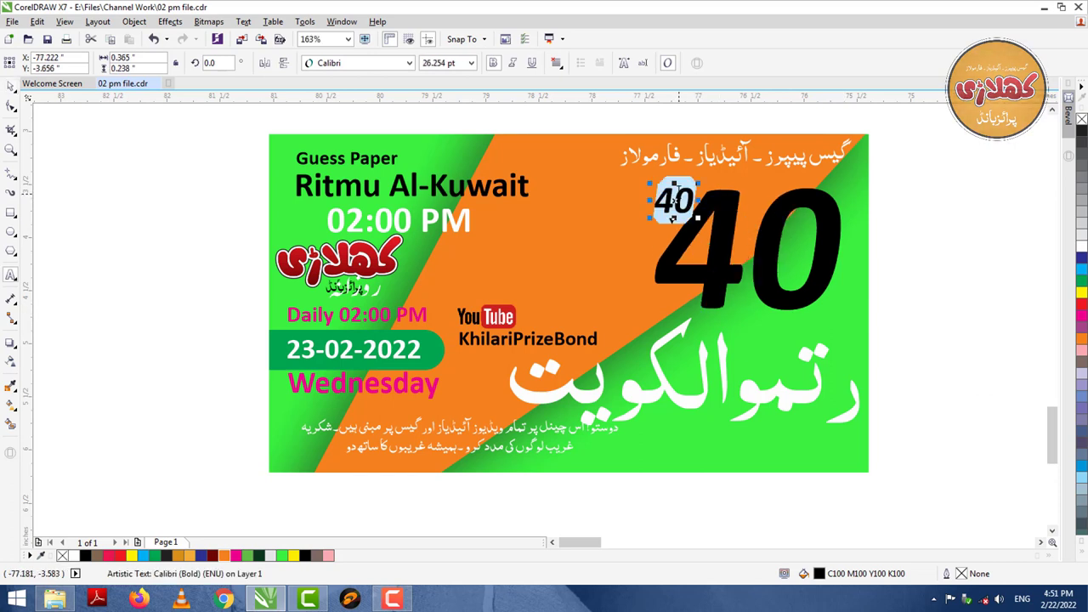
{"action": "type", "text": "F"}
{"action": "key", "text": "ctrl+space"}
{"action": "left_click_drag", "start_coordinate": [670, 202], "coordinate": [679, 206]}
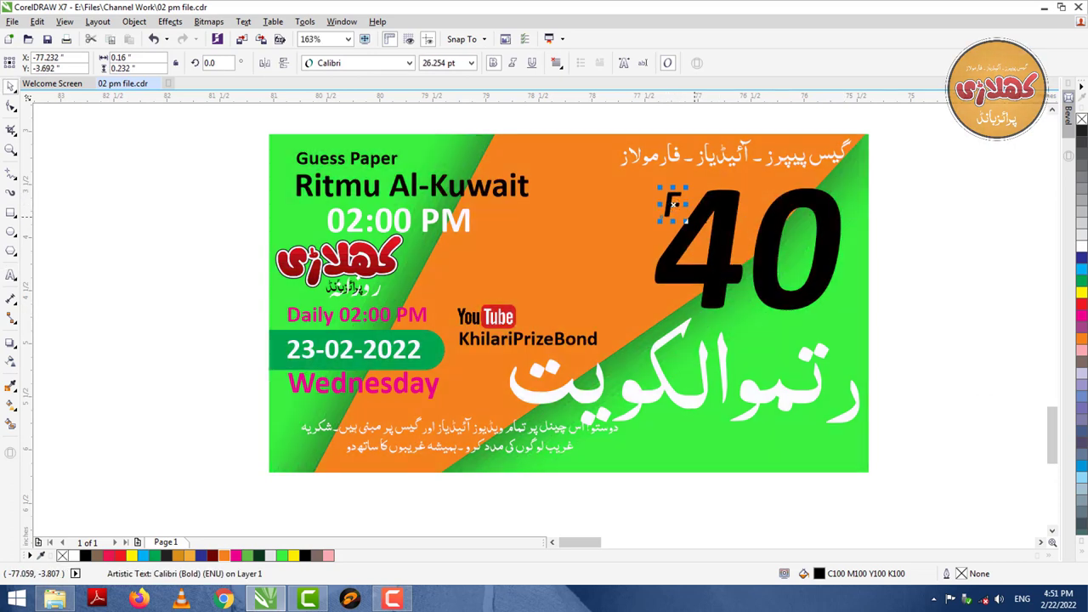
Step: Make a smaller copy of the F and 40 together and place it to the left of the large number
{"action": "left_click", "coordinate": [726, 221], "text": "shift"}
{"action": "left_click_drag", "start_coordinate": [845, 315], "coordinate": [764, 260]}
{"action": "left_click_drag", "start_coordinate": [701, 199], "coordinate": [587, 244]}
{"action": "left_click", "coordinate": [880, 319]}
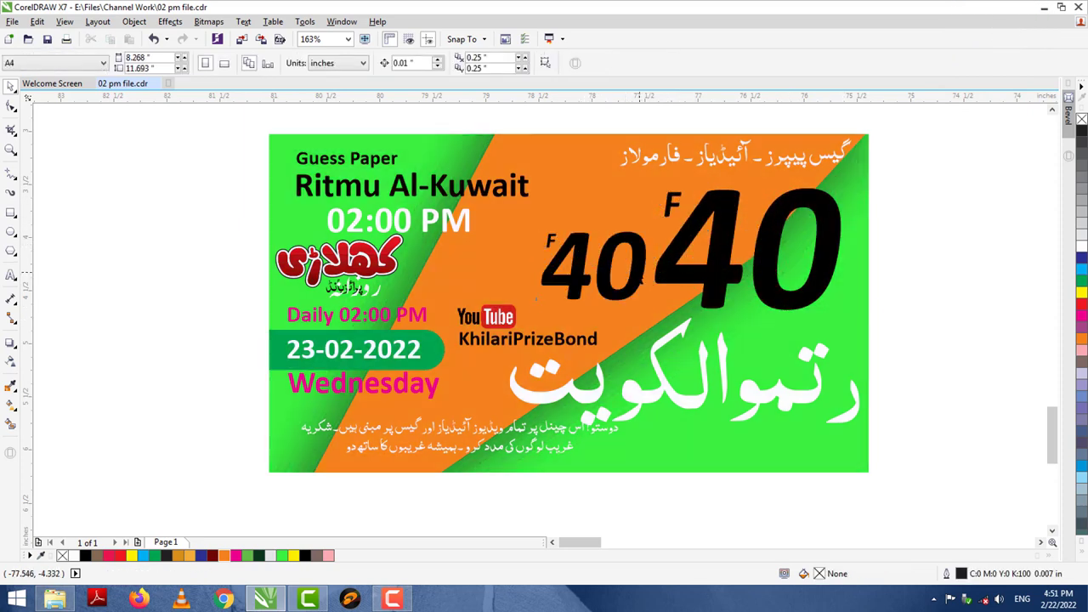
Step: Change the smaller number to 16 and its label to S, moving the label down beside the 1
{"action": "double_click", "coordinate": [637, 272]}
{"action": "key", "text": "ctrl+a"}
{"action": "type", "text": "16"}
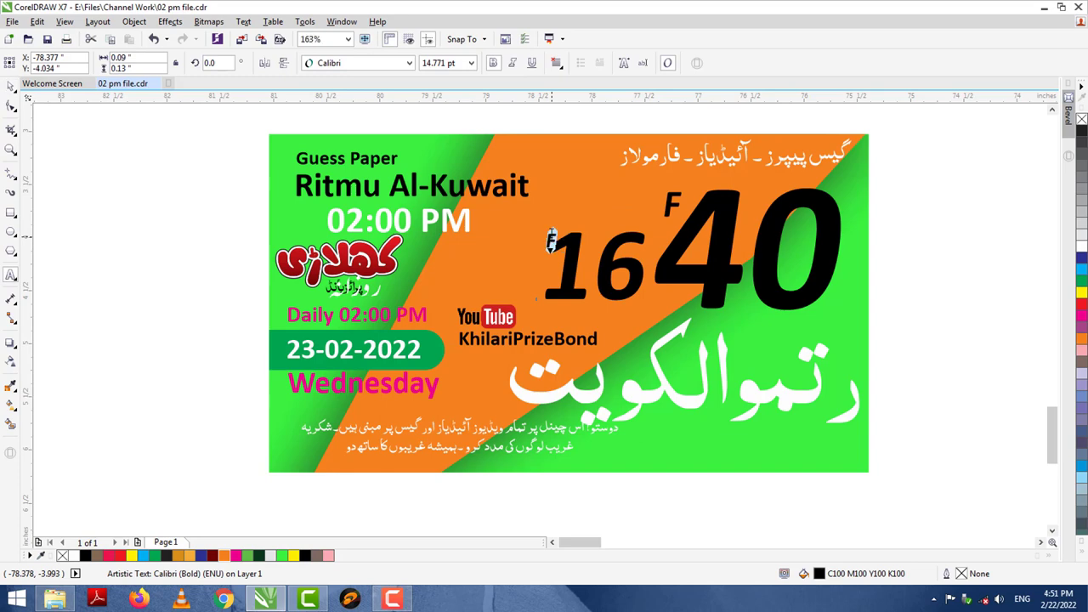
{"action": "key", "text": "ctrl+space"}
{"action": "left_click_drag", "start_coordinate": [550, 240], "coordinate": [548, 261]}
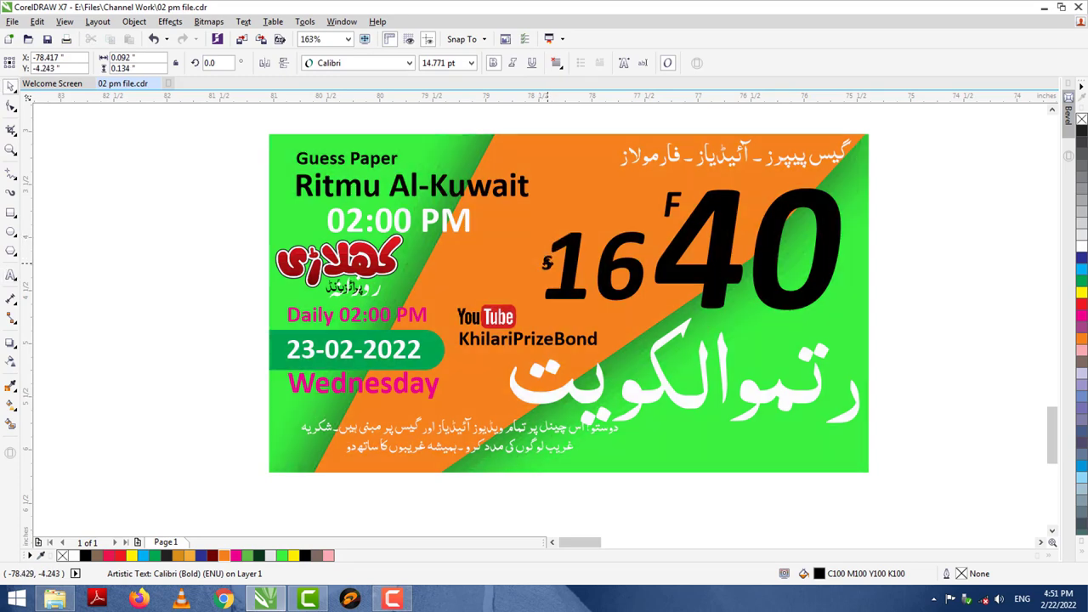
{"action": "key", "text": "Escape"}
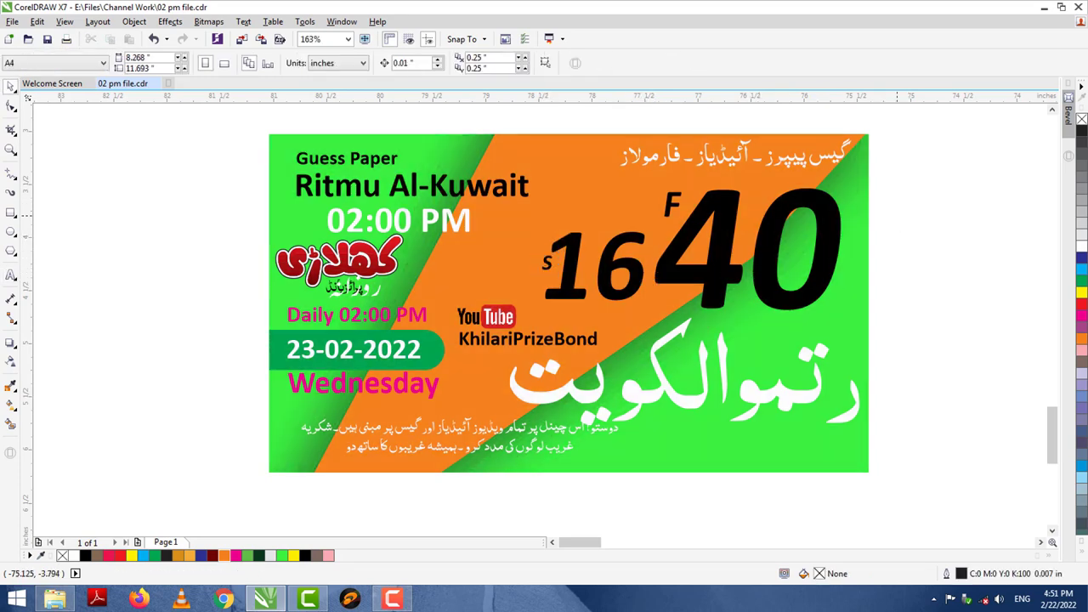
Step: Enlarge the white Urdu tagline along the banner's top edge so it extends above the 16
{"action": "left_click", "coordinate": [356, 276]}
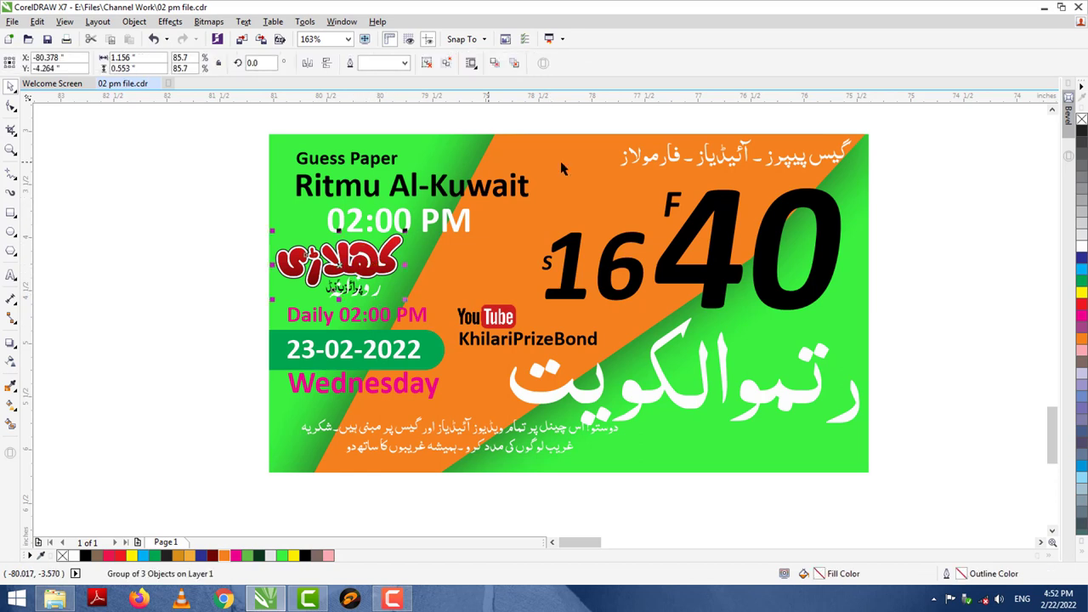
{"action": "left_click", "coordinate": [646, 162]}
{"action": "left_click_drag", "start_coordinate": [582, 186], "coordinate": [548, 199]}
{"action": "key", "text": "Escape"}
Step: Change the banner background's fill to a dark green
{"action": "left_click", "coordinate": [790, 404]}
{"action": "left_click", "coordinate": [761, 451]}
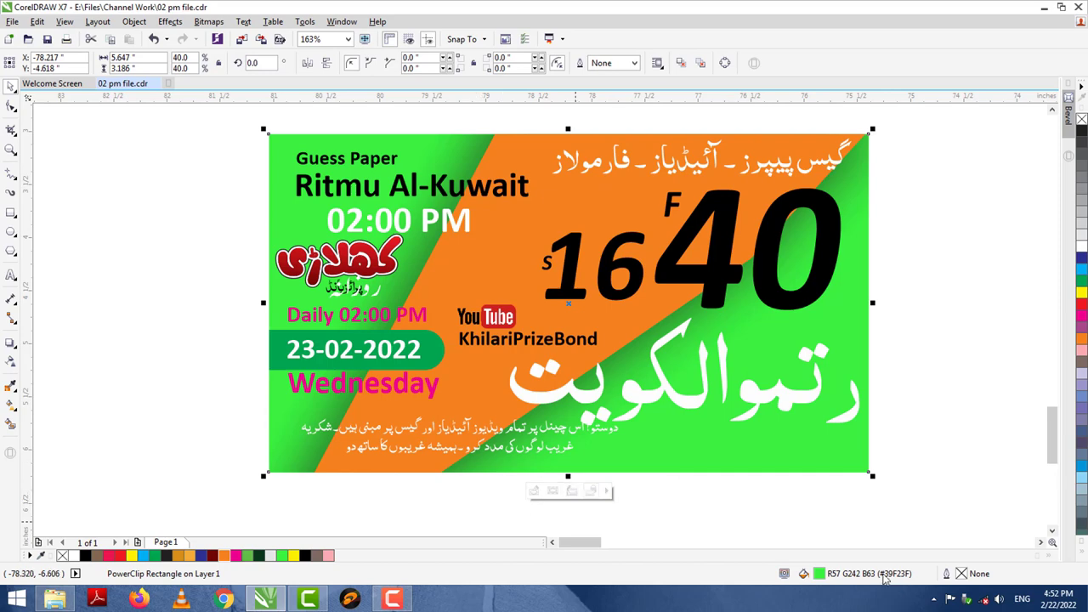
{"action": "double_click", "coordinate": [821, 576]}
{"action": "mouse_move", "coordinate": [672, 230]}
{"action": "left_mouse_down"}
{"action": "mouse_move", "coordinate": [678, 222]}
{"action": "mouse_move", "coordinate": [684, 241]}
{"action": "left_mouse_up"}
{"action": "left_click", "coordinate": [964, 312]}
{"action": "left_click", "coordinate": [656, 293]}
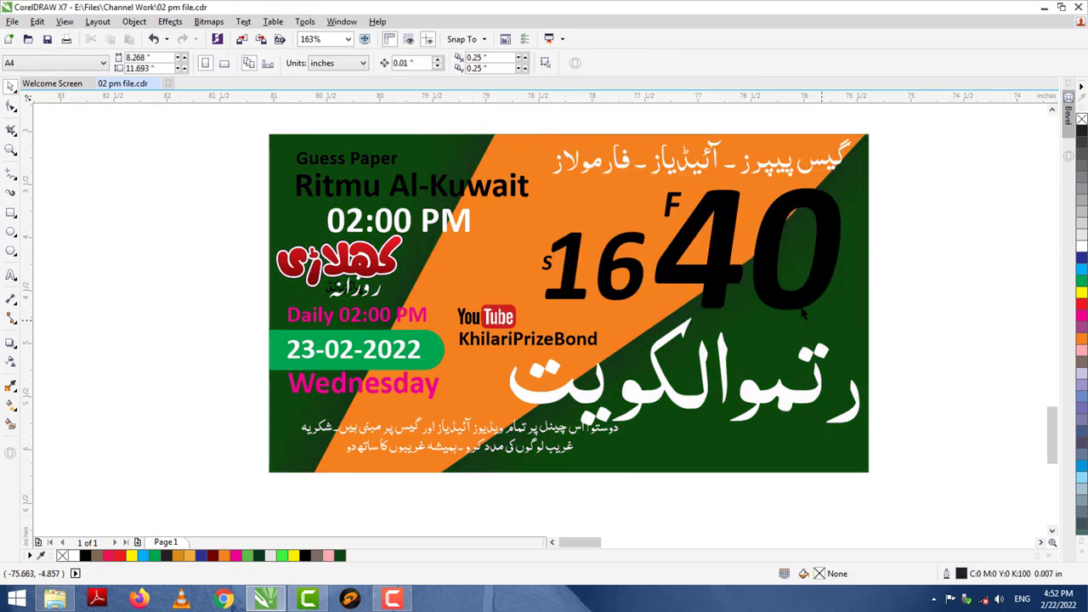
Step: Change the fill of the diagonal band inside the banner to a dark brown
{"action": "left_click", "coordinate": [502, 275]}
{"action": "left_click", "coordinate": [502, 275], "text": "ctrl"}
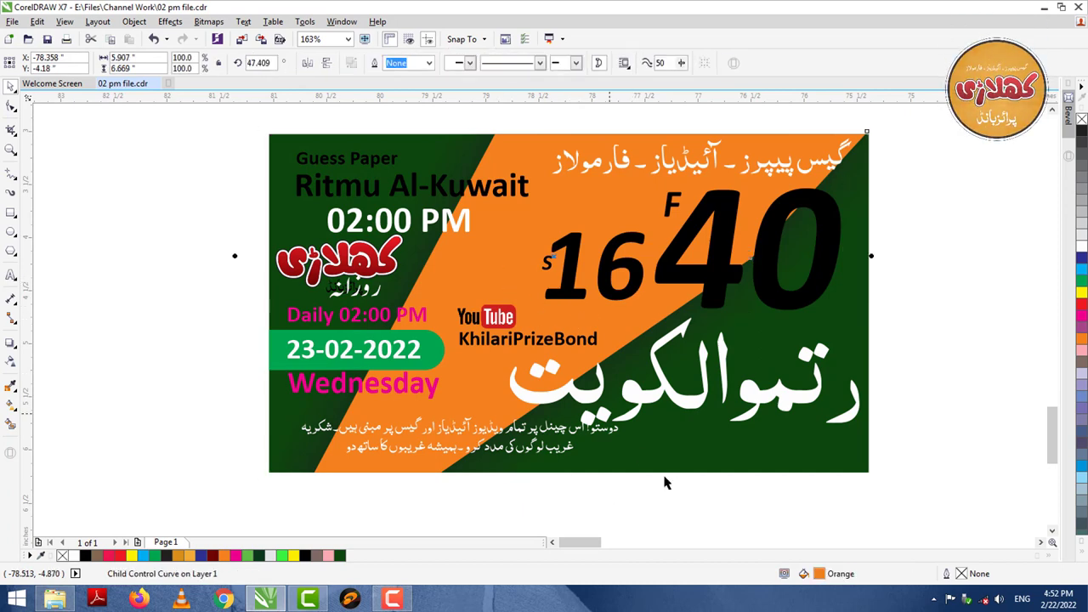
{"action": "double_click", "coordinate": [820, 576]}
{"action": "mouse_move", "coordinate": [668, 240]}
{"action": "left_mouse_down"}
{"action": "mouse_move", "coordinate": [687, 216]}
{"action": "mouse_move", "coordinate": [701, 232]}
{"action": "mouse_move", "coordinate": [702, 216]}
{"action": "left_mouse_up"}
{"action": "left_click", "coordinate": [952, 313]}
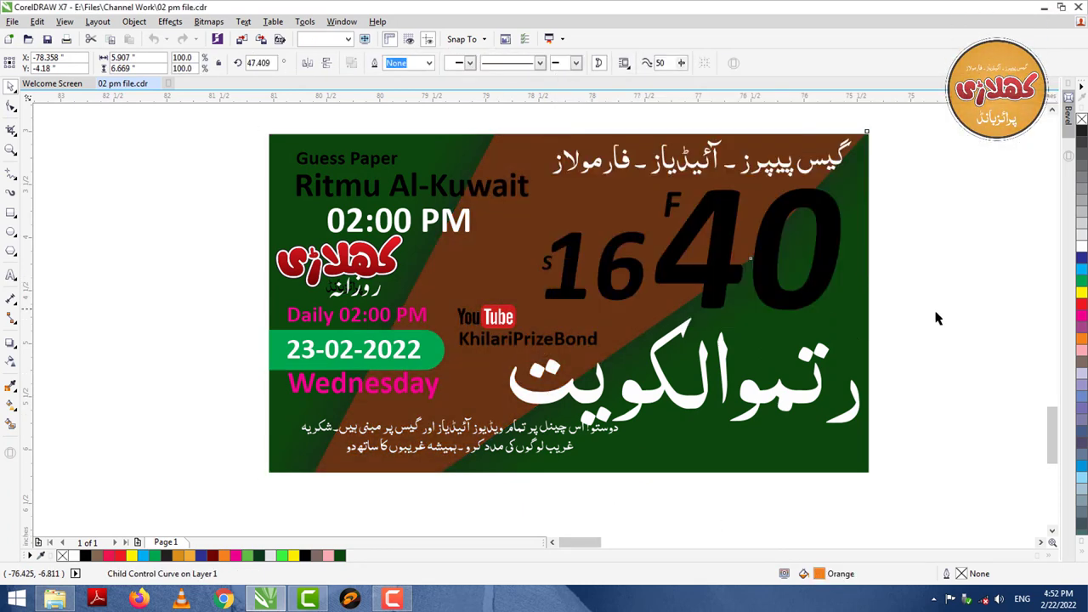
{"action": "left_click", "coordinate": [936, 312]}
Step: Change the fill of the large 40 and 16 numbers to white
{"action": "left_click", "coordinate": [808, 287]}
{"action": "left_click", "coordinate": [639, 266], "text": "shift"}
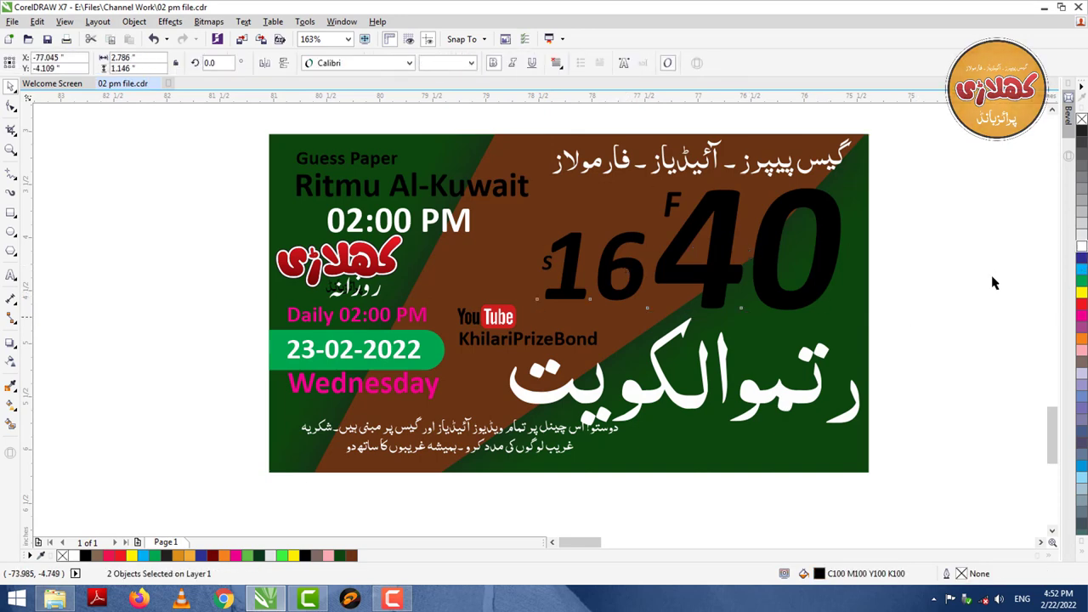
{"action": "left_click", "coordinate": [1082, 246]}
{"action": "left_click", "coordinate": [978, 247]}
Step: Change the fill of the F and S labels beside the numbers to light grey
{"action": "left_click", "coordinate": [674, 204]}
{"action": "left_click", "coordinate": [549, 265], "text": "shift"}
{"action": "left_click", "coordinate": [1082, 224]}
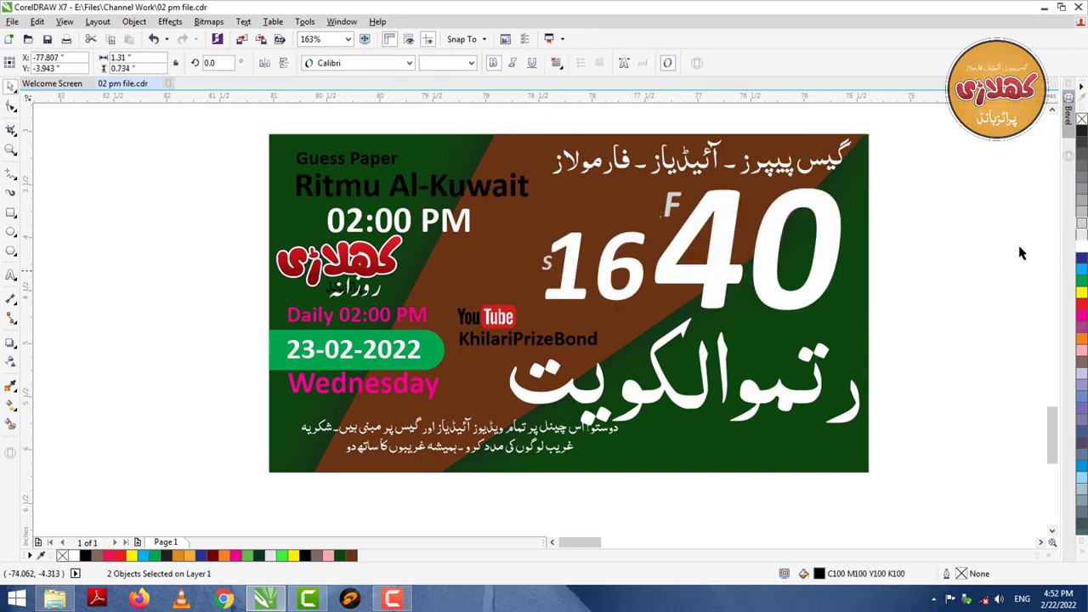
{"action": "left_click", "coordinate": [1018, 251]}
Step: Shrink the two-line Urdu message at the banner's bottom edge slightly, and fill the Daily 02:00 PM and Wednesday texts with white
{"action": "left_click", "coordinate": [587, 427]}
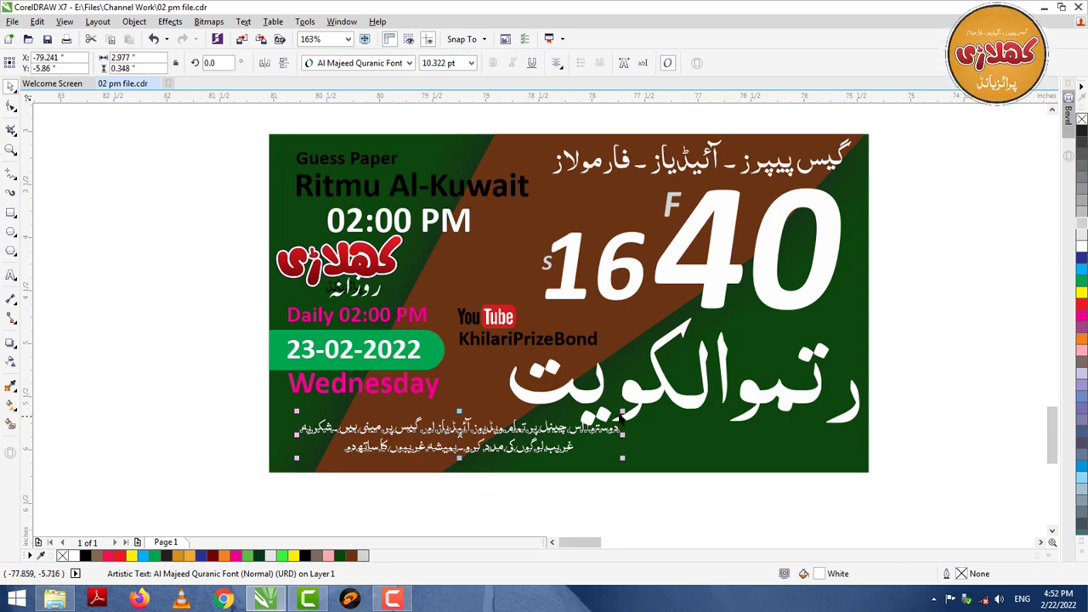
{"action": "left_click", "coordinate": [977, 312]}
{"action": "left_click", "coordinate": [429, 382]}
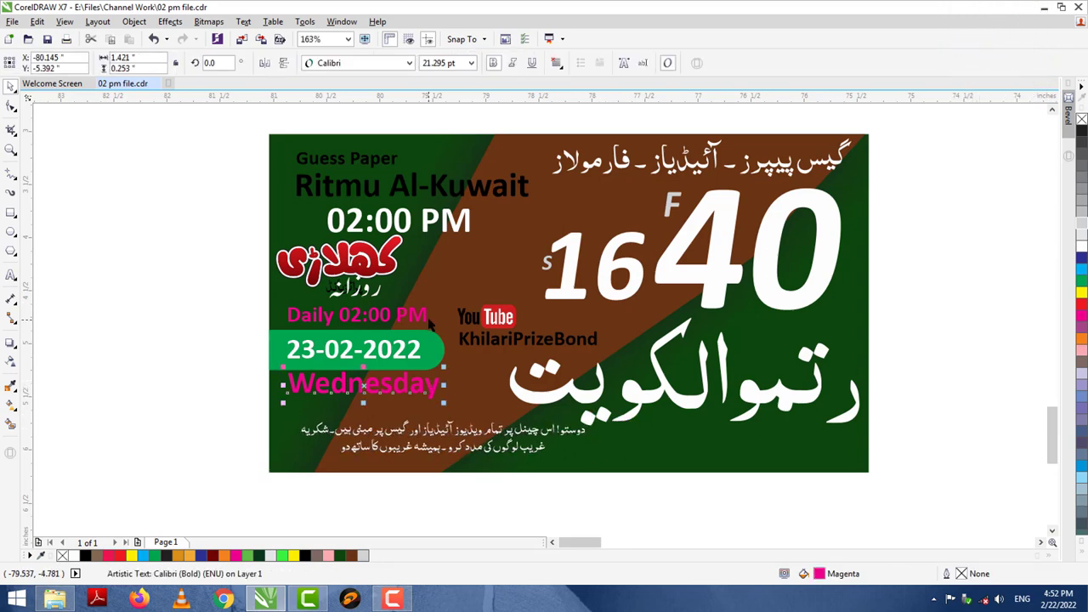
{"action": "left_click", "coordinate": [425, 315], "text": "shift"}
{"action": "left_click", "coordinate": [1082, 247]}
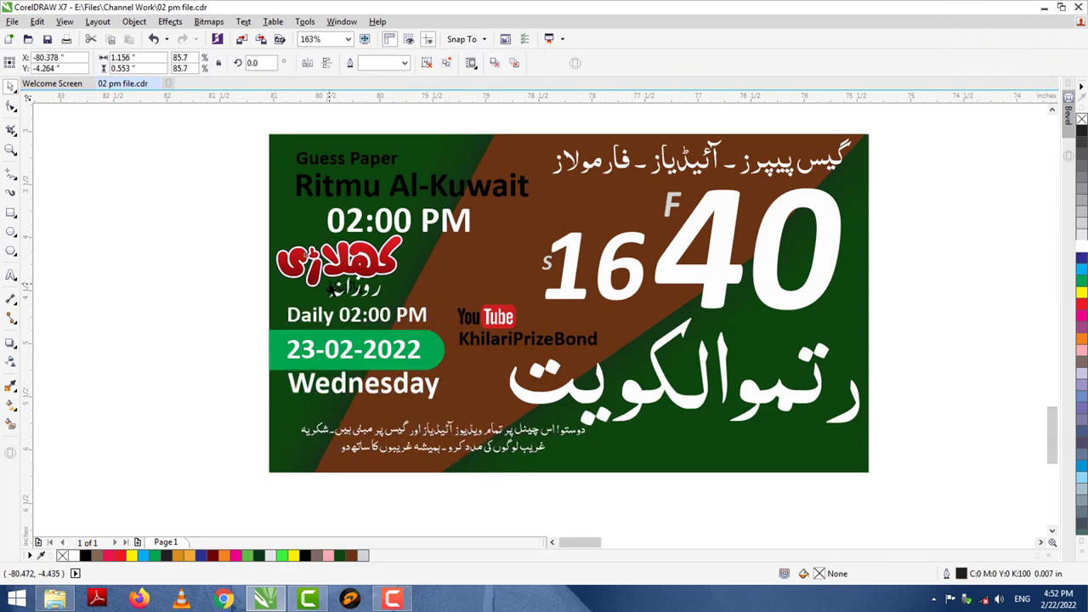
Step: Move the red Urdu logo onto the brown band above the YouTube logo, and fill Guess Paper and Ritmu Al-Kuwait with white
{"action": "left_click_drag", "start_coordinate": [325, 258], "coordinate": [438, 262]}
{"action": "key", "text": "Escape"}
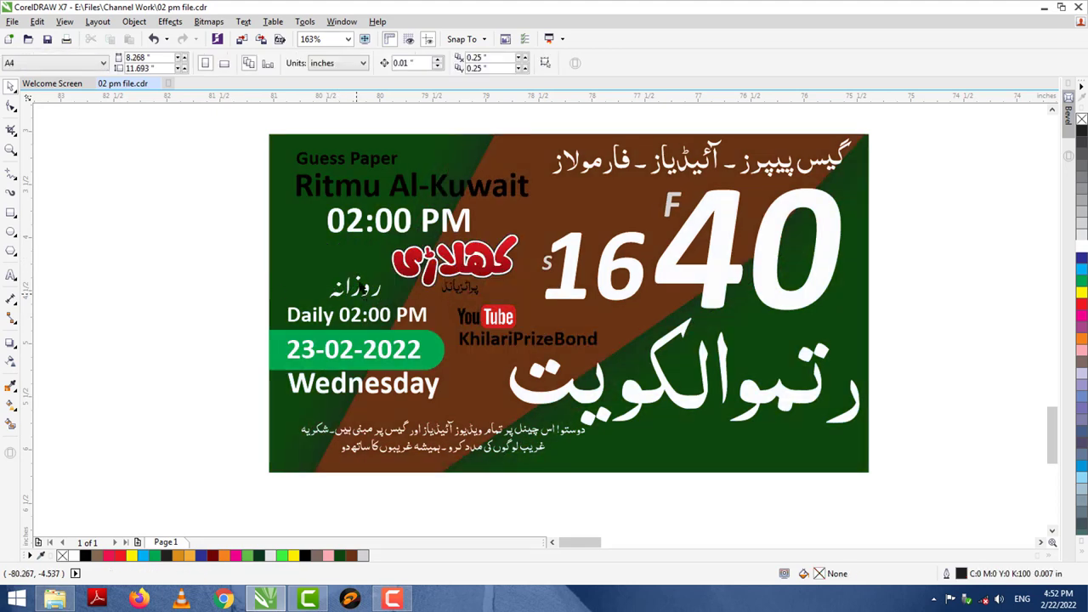
{"action": "left_click_drag", "start_coordinate": [229, 133], "coordinate": [556, 211]}
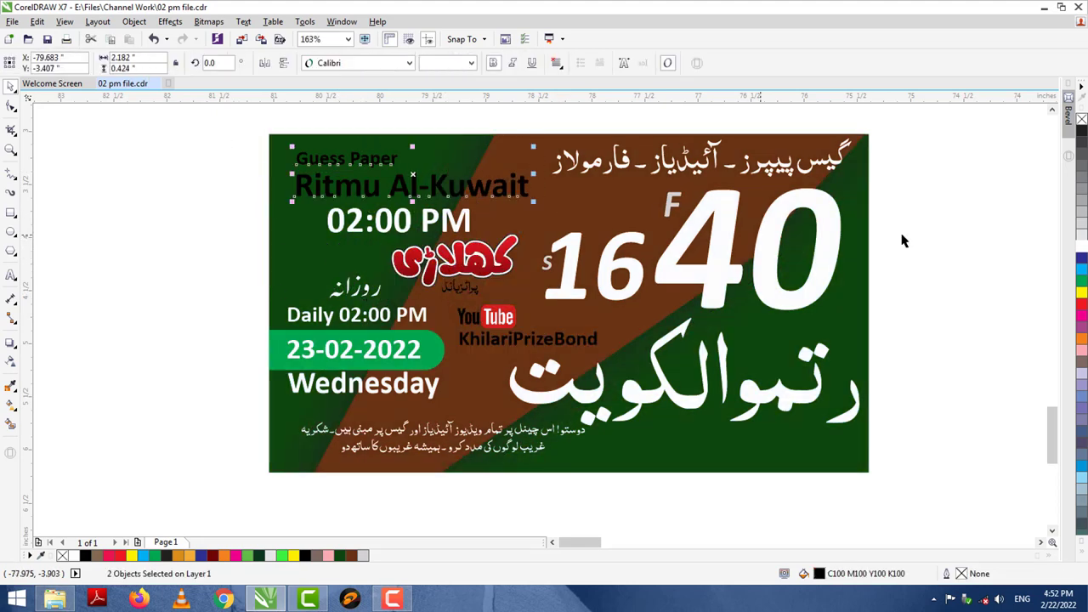
{"action": "left_click", "coordinate": [1081, 249]}
{"action": "key", "text": "Escape"}
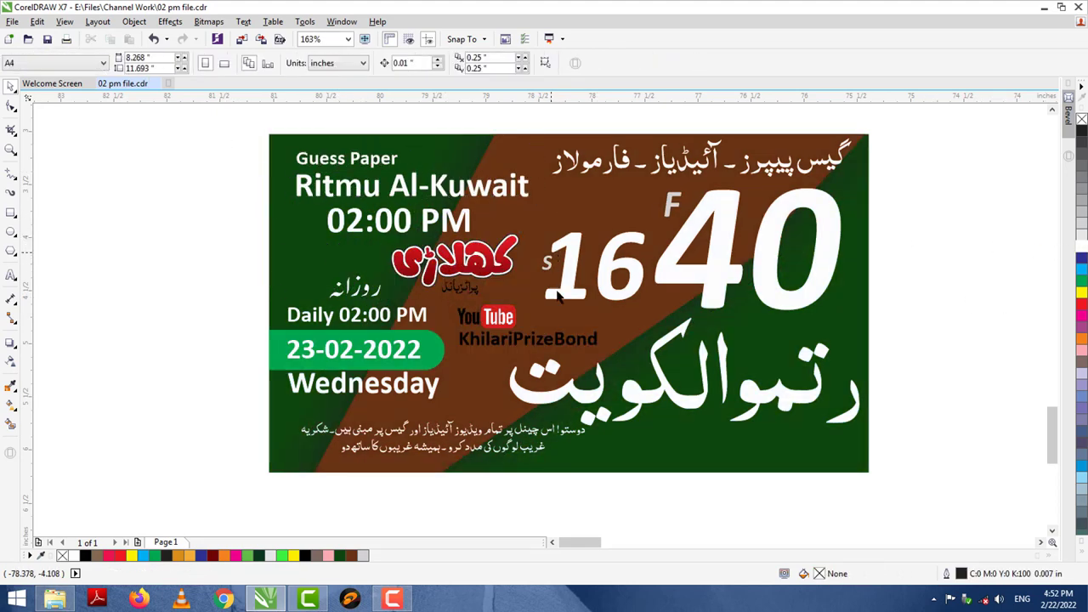
{"action": "left_click", "coordinate": [1053, 531]}
{"action": "left_click", "coordinate": [1054, 531]}
{"action": "left_click", "coordinate": [1054, 531]}
{"action": "left_click", "coordinate": [10, 231]}
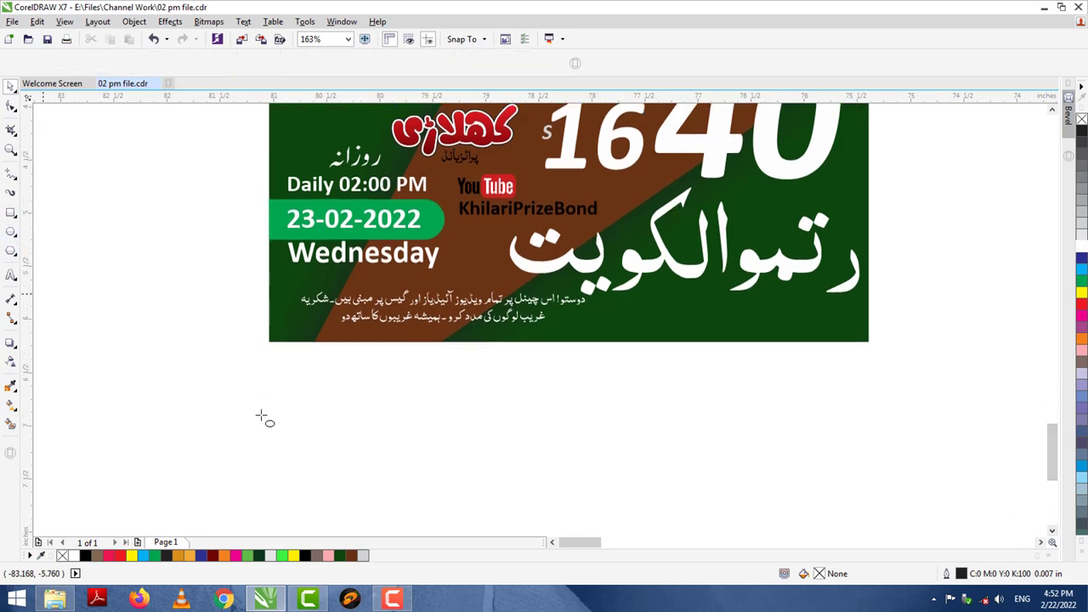
{"action": "left_click_drag", "start_coordinate": [277, 420], "coordinate": [293, 453]}
{"action": "key", "text": "Delete"}
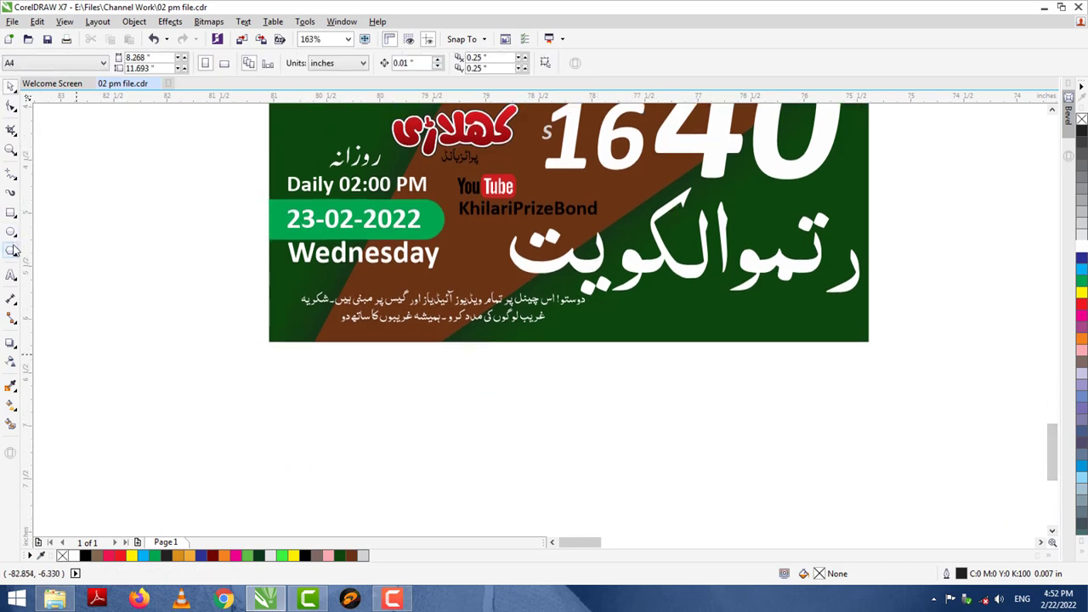
Step: Draw a square about 0.56 inches wide below the banner, fill it dark green and add three copies progressively rotated about its centre
{"action": "left_click", "coordinate": [10, 213]}
{"action": "left_click_drag", "start_coordinate": [243, 404], "coordinate": [304, 464]}
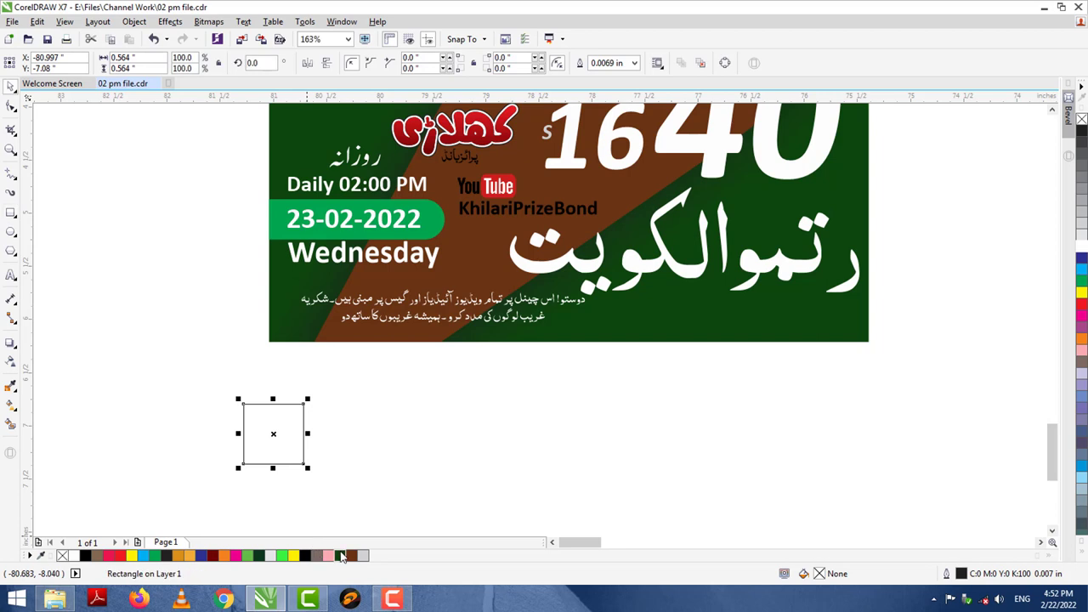
{"action": "left_click", "coordinate": [340, 555]}
{"action": "left_click_drag", "start_coordinate": [307, 399], "coordinate": [312, 409]}
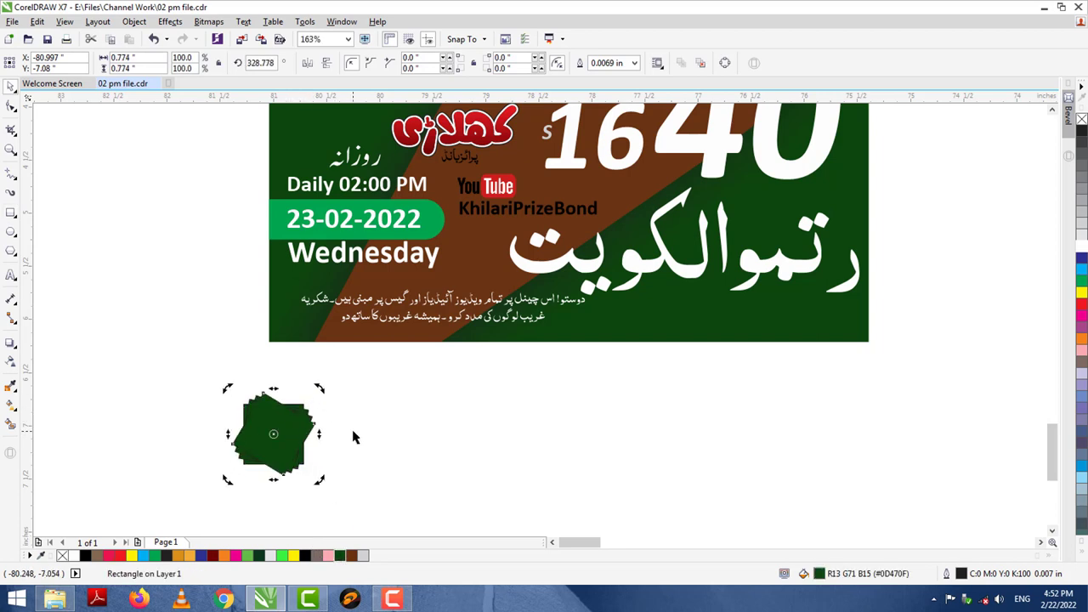
{"action": "left_click", "coordinate": [355, 437]}
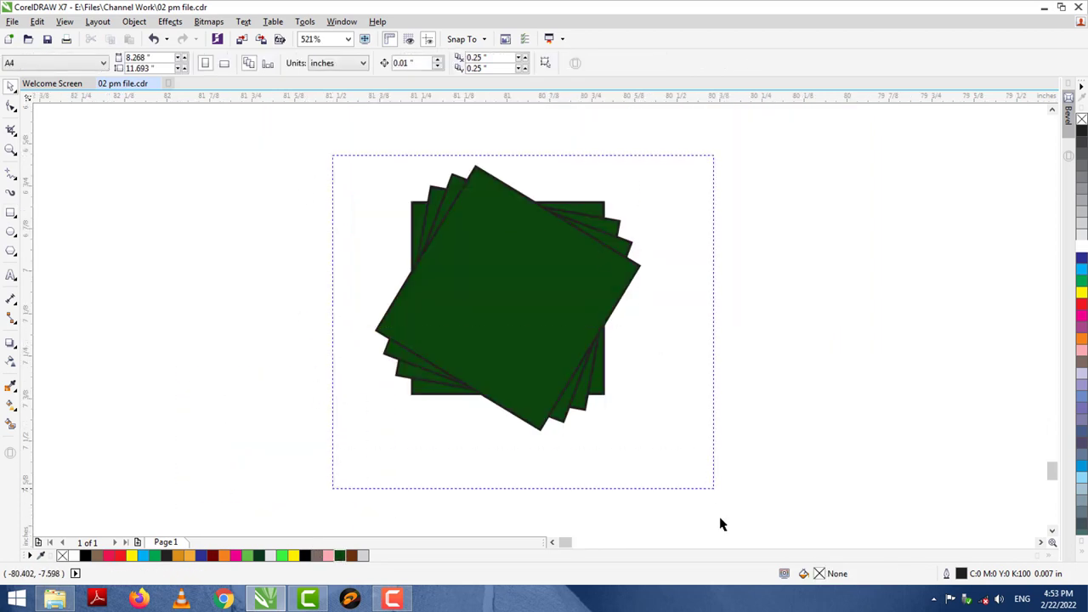
Step: Try the Behind, Screen and Color Dodge transparency merge modes on the four stacked green squares
{"action": "key", "text": "ctrl+a"}
{"action": "left_click", "coordinate": [11, 342]}
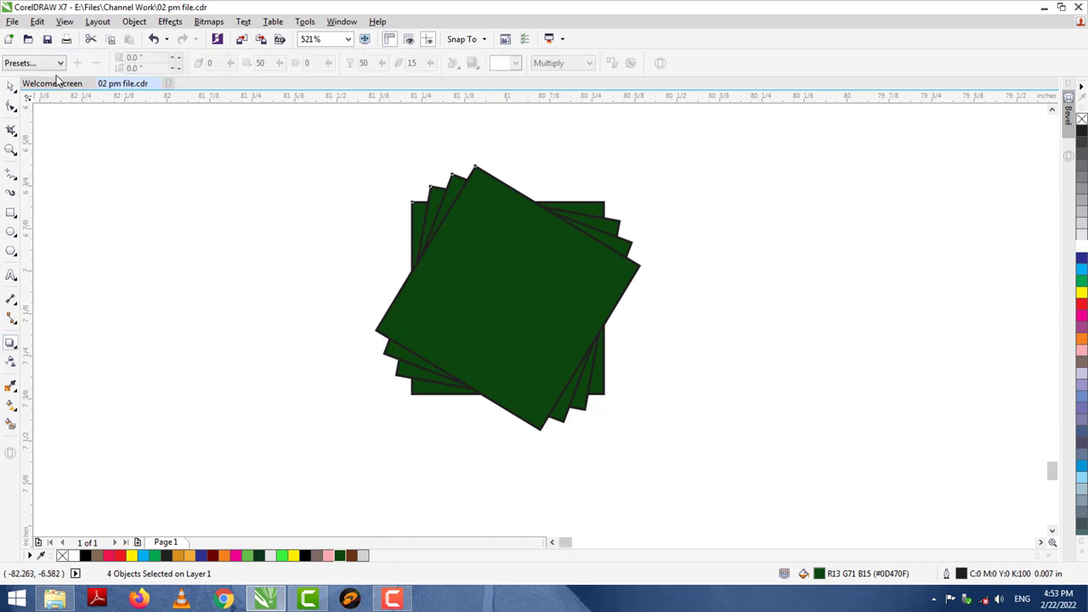
{"action": "left_click", "coordinate": [34, 63]}
{"action": "left_click", "coordinate": [59, 97]}
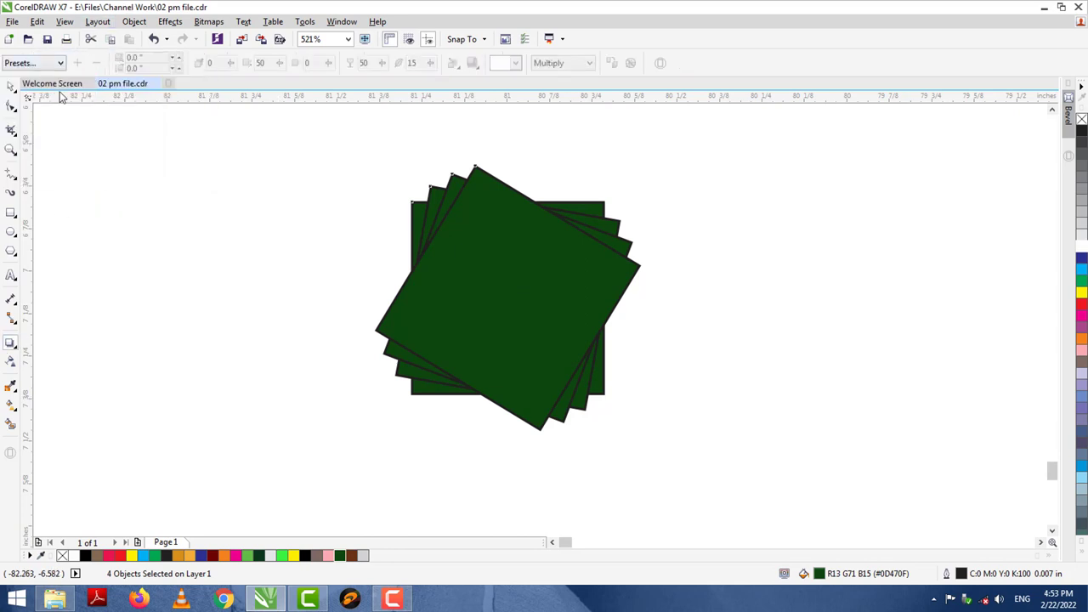
{"action": "left_click", "coordinate": [11, 364]}
{"action": "left_click", "coordinate": [154, 63]}
{"action": "left_click", "coordinate": [136, 167]}
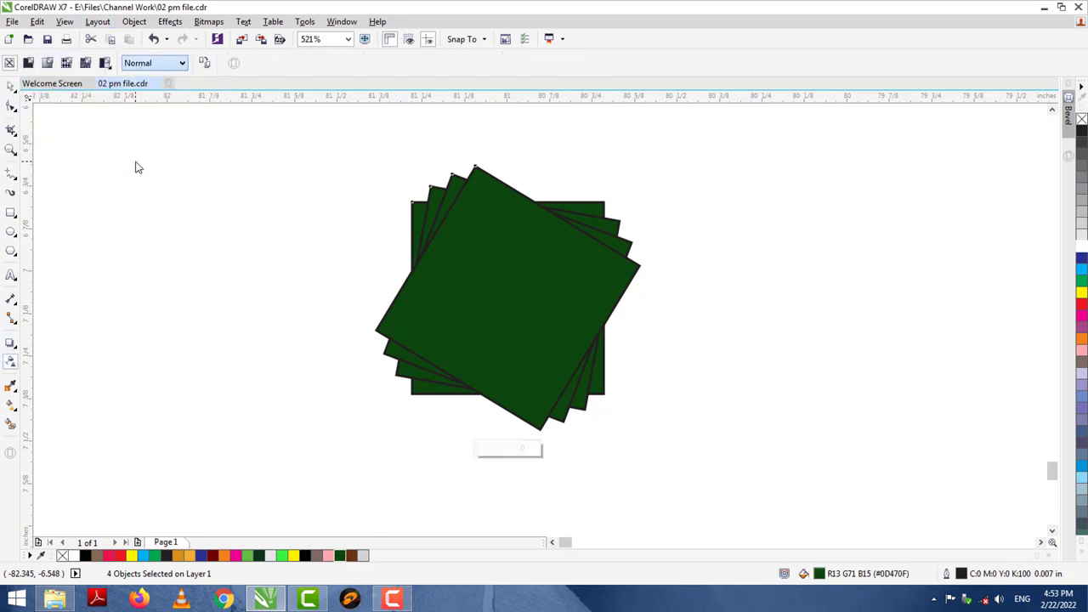
{"action": "left_click", "coordinate": [141, 65]}
{"action": "left_click", "coordinate": [145, 296]}
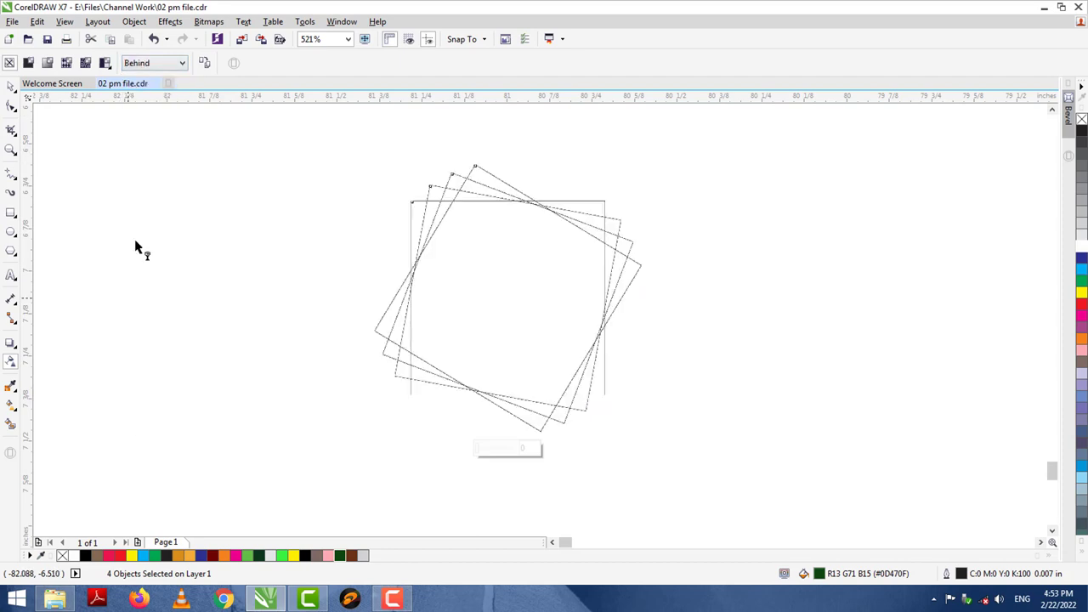
{"action": "left_click", "coordinate": [140, 64]}
{"action": "left_click", "coordinate": [143, 312]}
{"action": "left_click", "coordinate": [153, 63]}
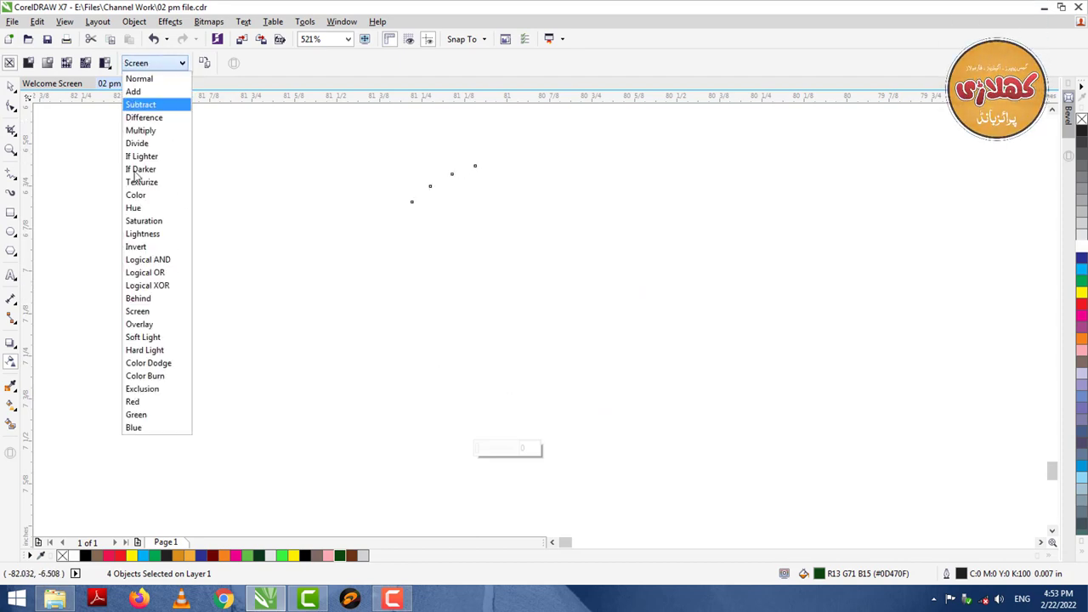
{"action": "left_click", "coordinate": [136, 363]}
{"action": "key", "text": "space"}
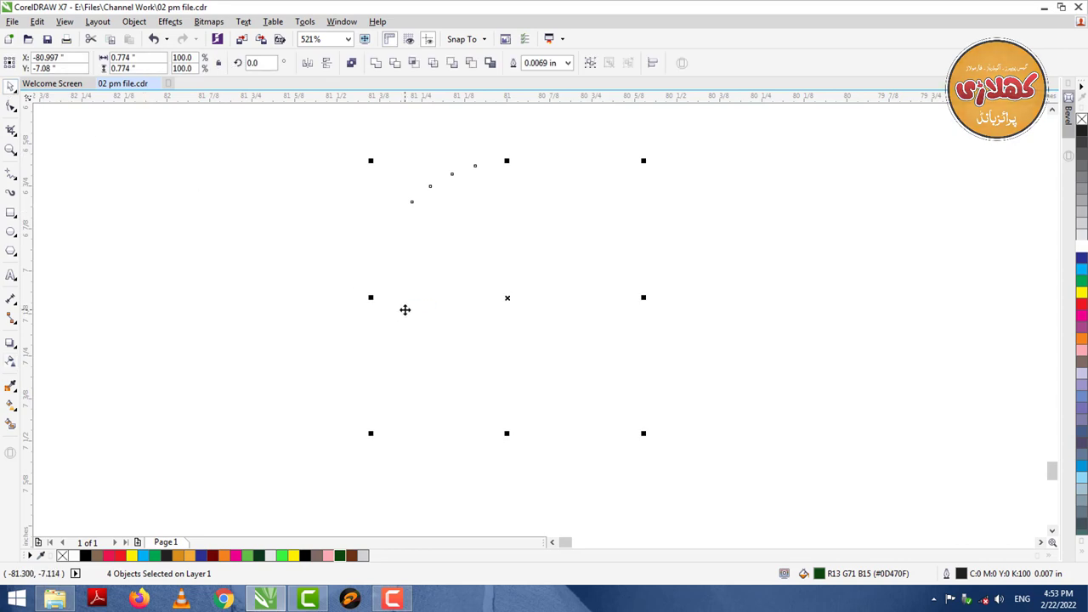
{"action": "left_click", "coordinate": [10, 361]}
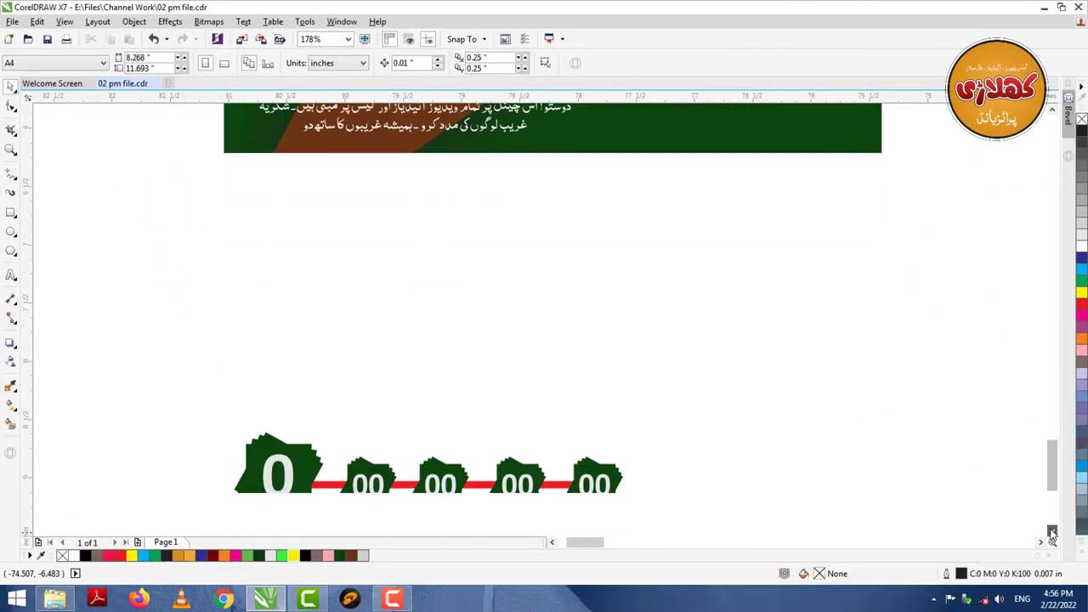
Step: Change the large number in the top row's first green badge to 1
{"action": "scroll", "coordinate": [946, 482], "scroll_direction": "down", "scroll_amount": 5}
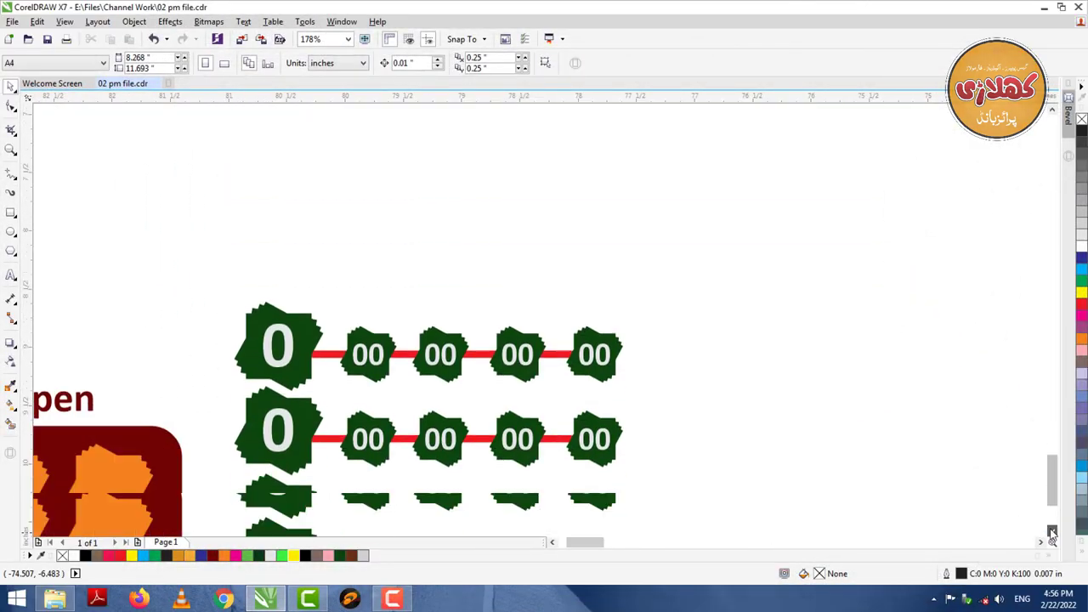
{"action": "scroll", "coordinate": [294, 235], "scroll_direction": "up", "scroll_amount": 3}
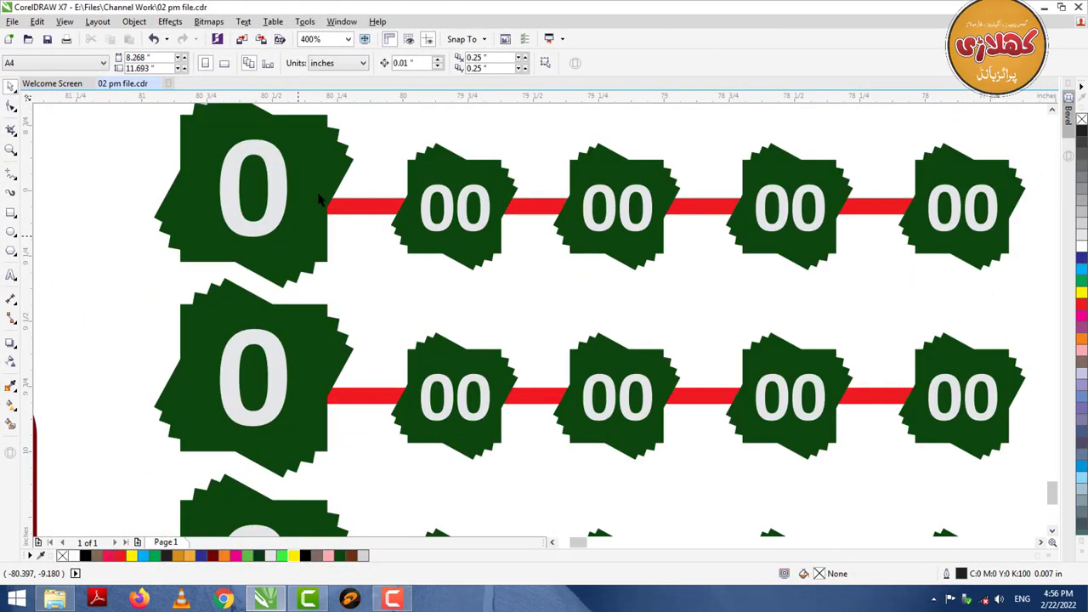
{"action": "left_click", "coordinate": [1051, 109]}
{"action": "left_click", "coordinate": [1052, 108]}
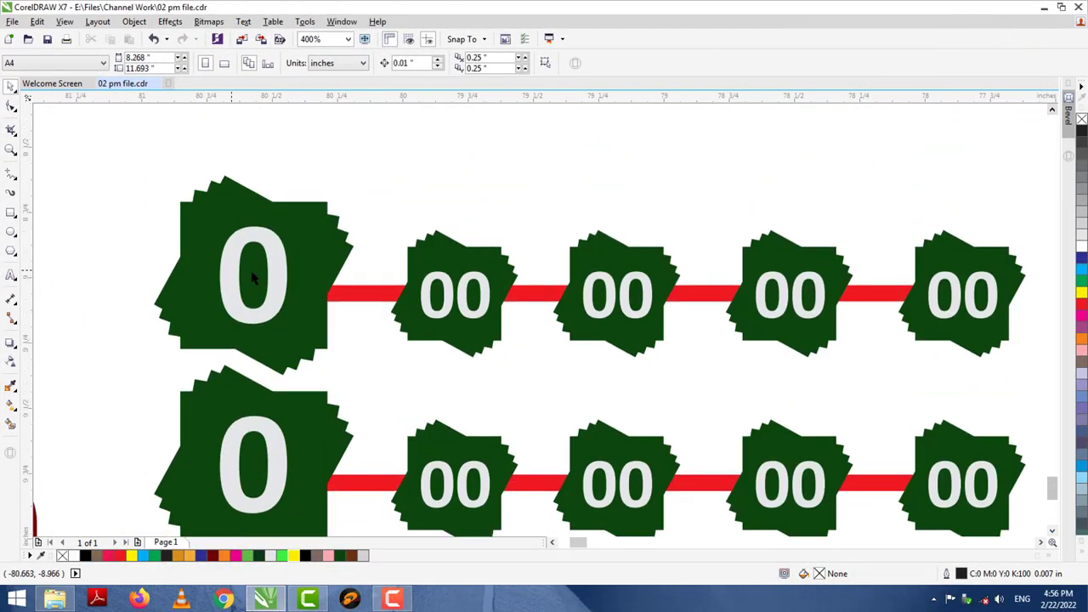
{"action": "scroll", "coordinate": [252, 270], "scroll_direction": "up", "scroll_amount": 2}
{"action": "double_click", "coordinate": [308, 295]}
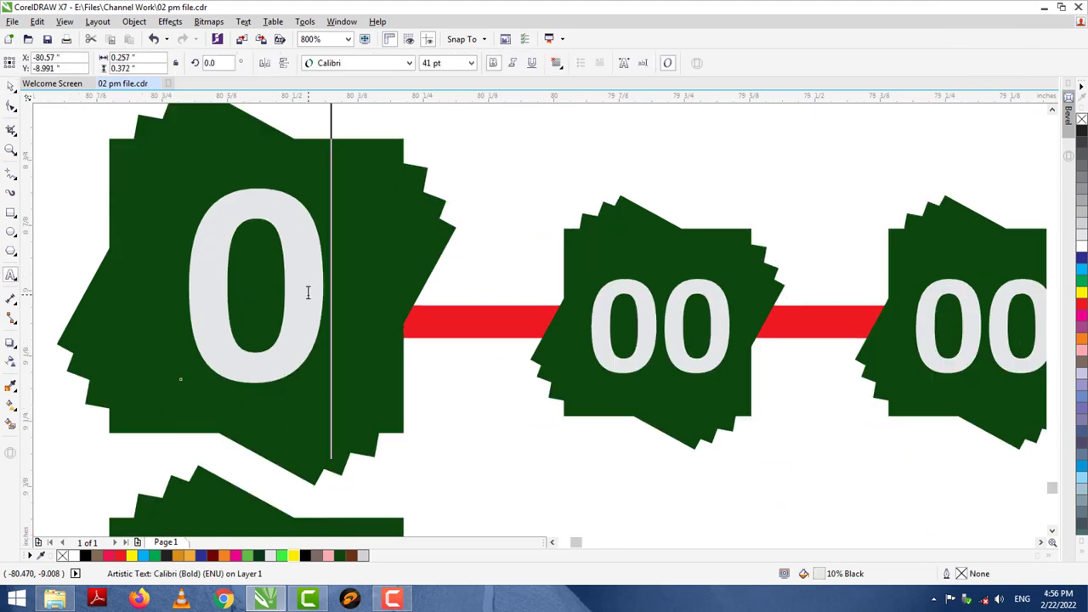
{"action": "key", "text": "ctrl+a"}
{"action": "type", "text": "1"}
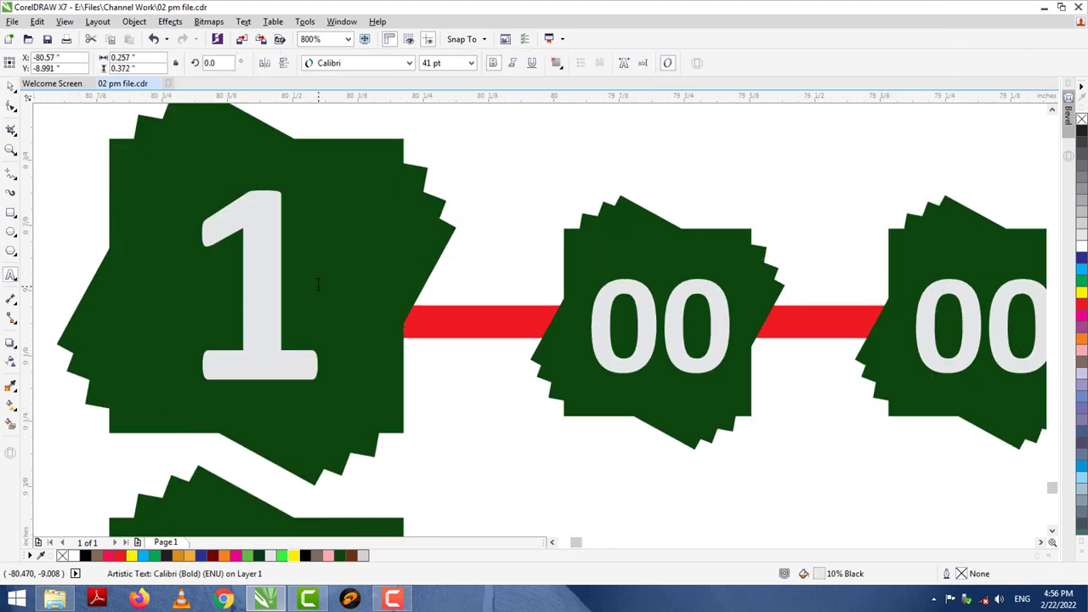
Step: Change the first two small badge numbers in the top row to 16 and 15
{"action": "left_click", "coordinate": [685, 338]}
{"action": "double_click", "coordinate": [664, 335]}
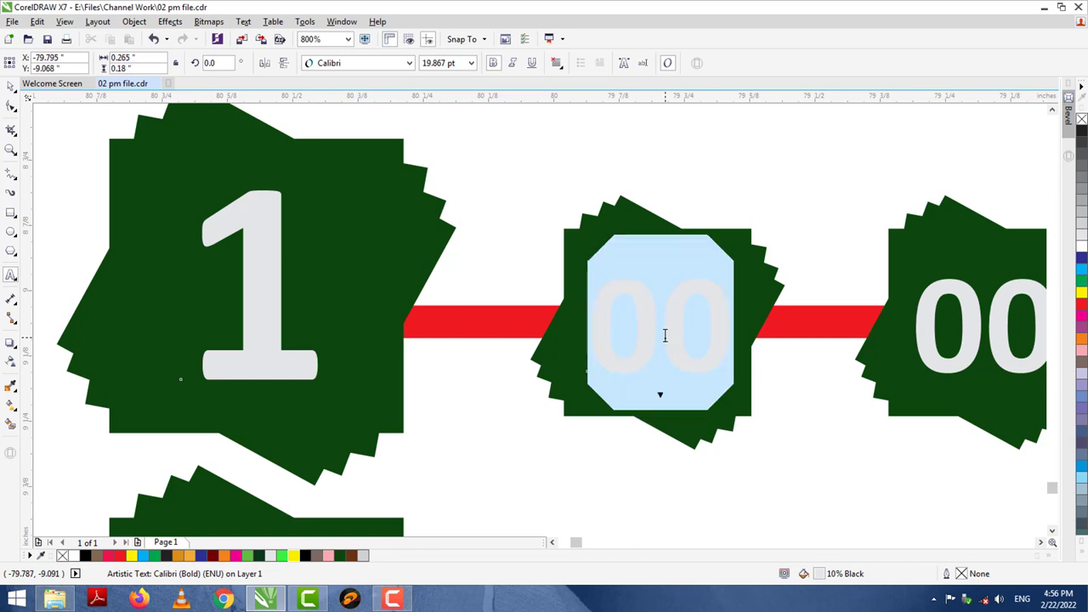
{"action": "type", "text": "16"}
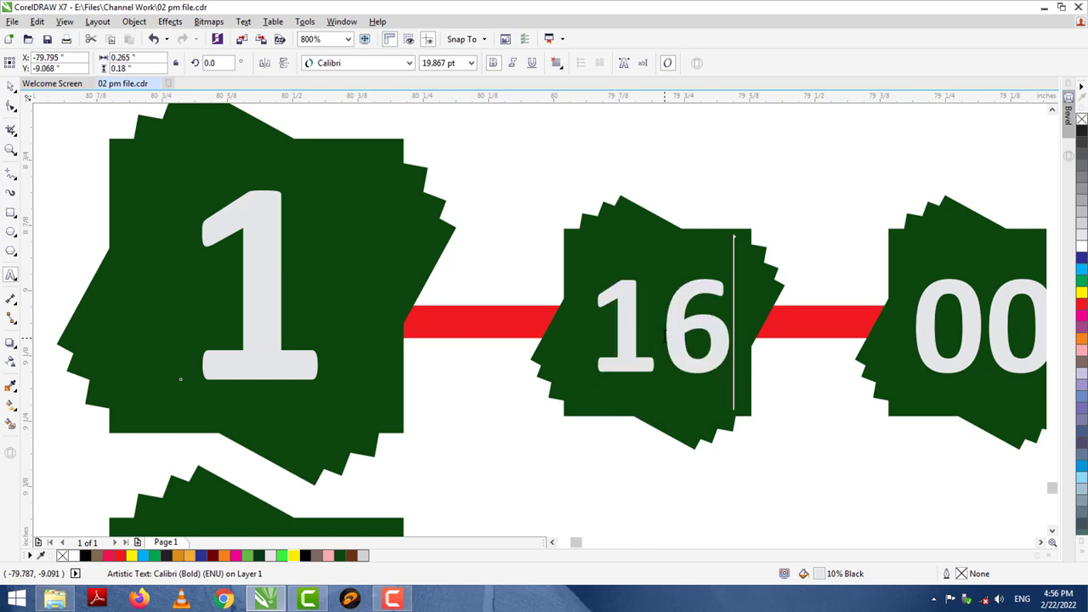
{"action": "scroll", "coordinate": [1037, 505], "scroll_direction": "right", "scroll_amount": 6}
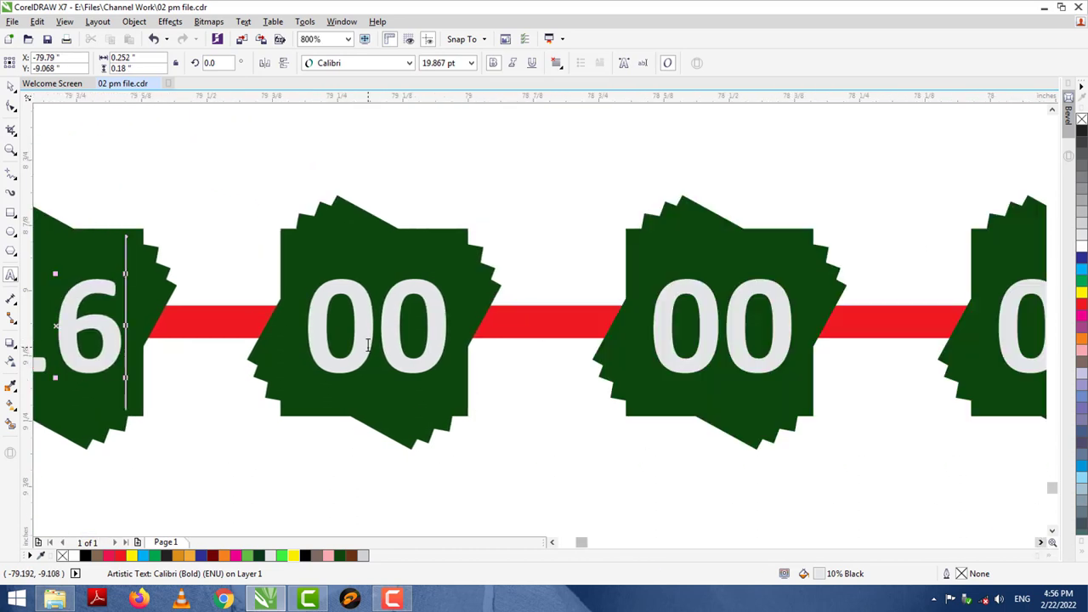
{"action": "double_click", "coordinate": [367, 344]}
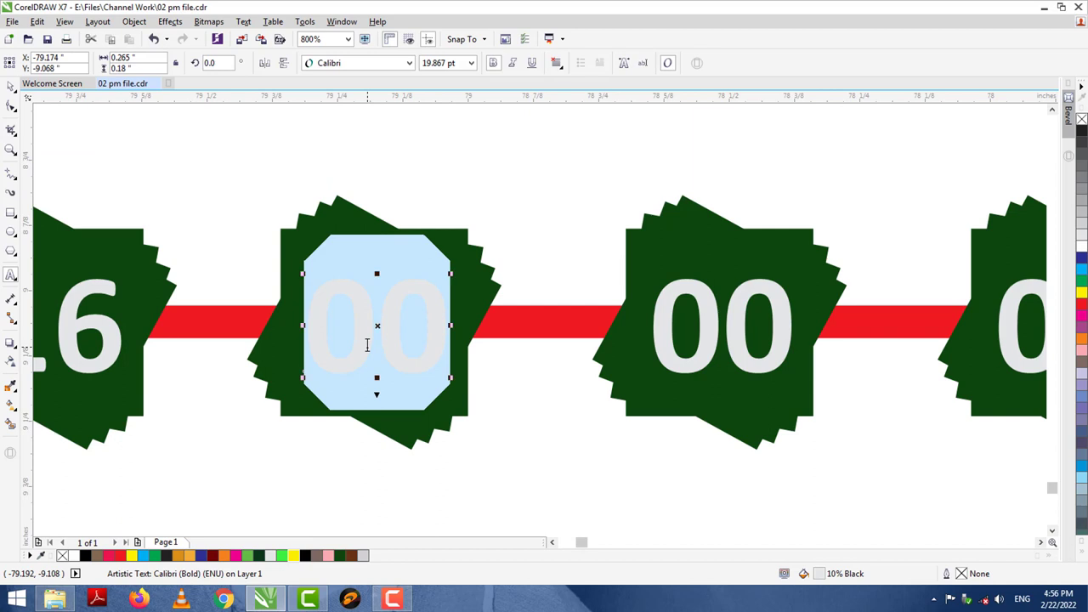
{"action": "type", "text": "15"}
Step: Change the last two small badge numbers in the top row to 11 and 12
{"action": "double_click", "coordinate": [715, 300]}
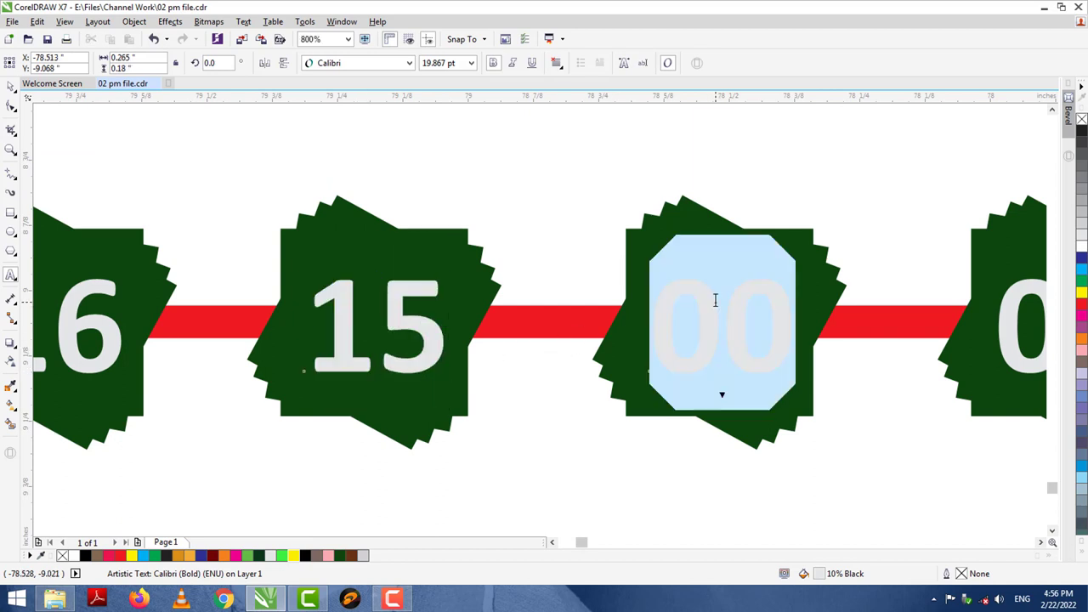
{"action": "type", "text": "11"}
{"action": "scroll", "coordinate": [1031, 544], "scroll_direction": "right", "scroll_amount": 5}
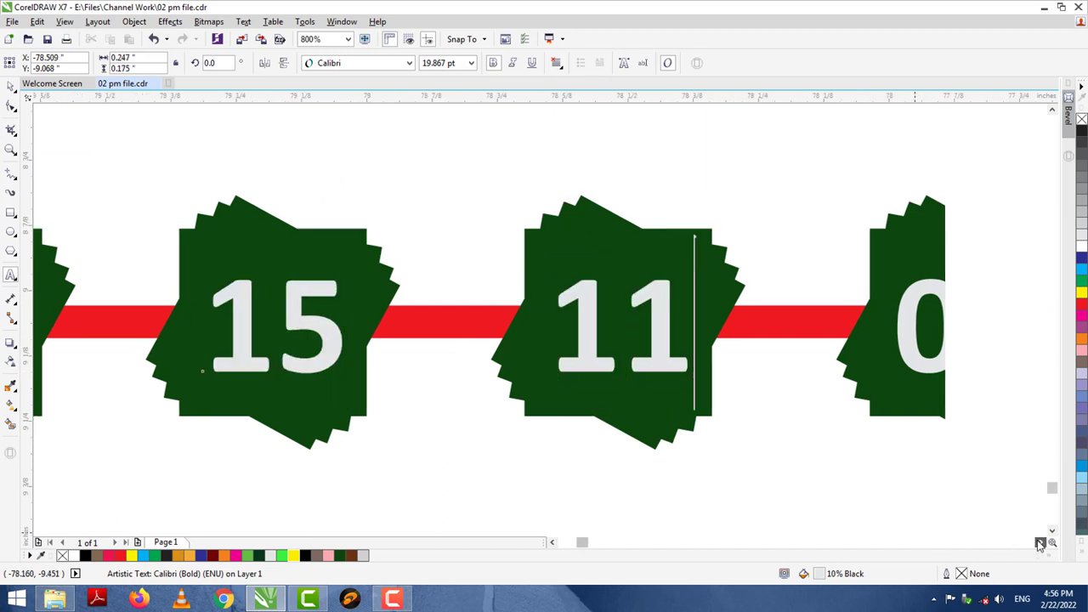
{"action": "double_click", "coordinate": [650, 342]}
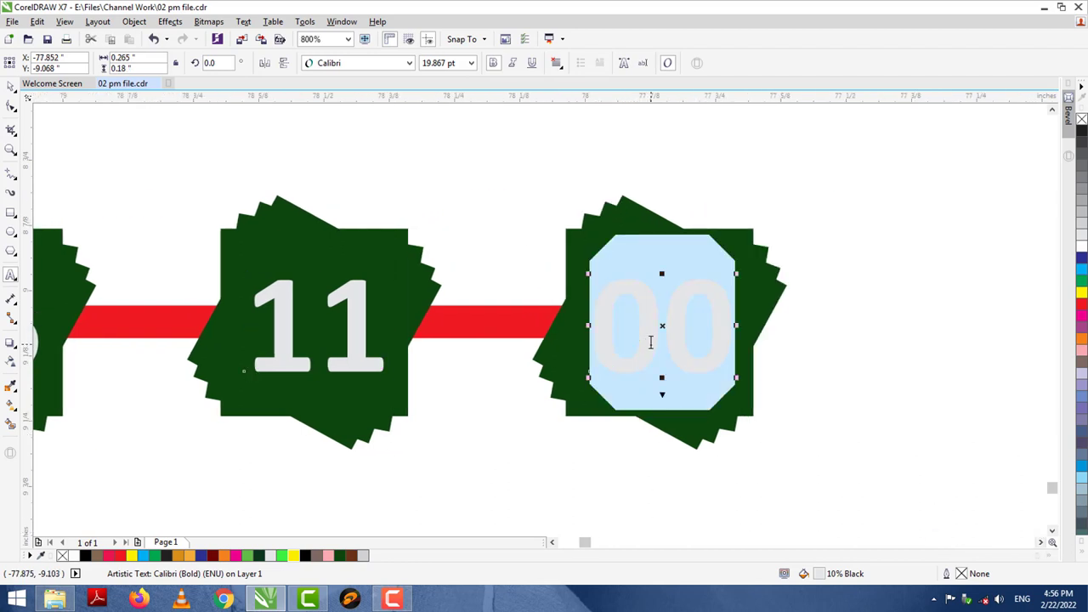
{"action": "type", "text": "12"}
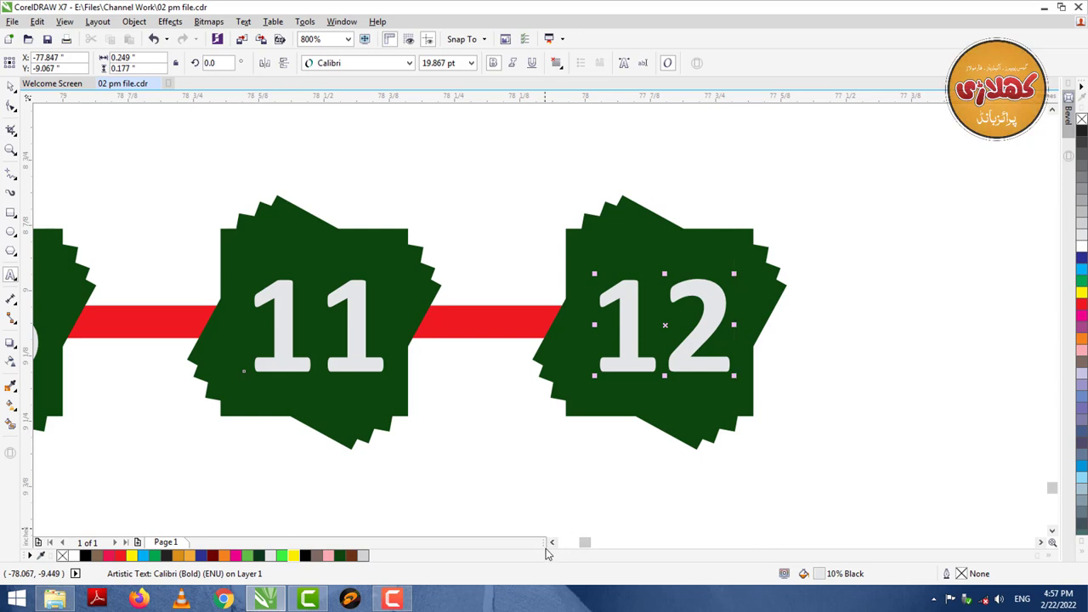
{"action": "left_click", "coordinate": [551, 542]}
{"action": "left_click", "coordinate": [552, 543]}
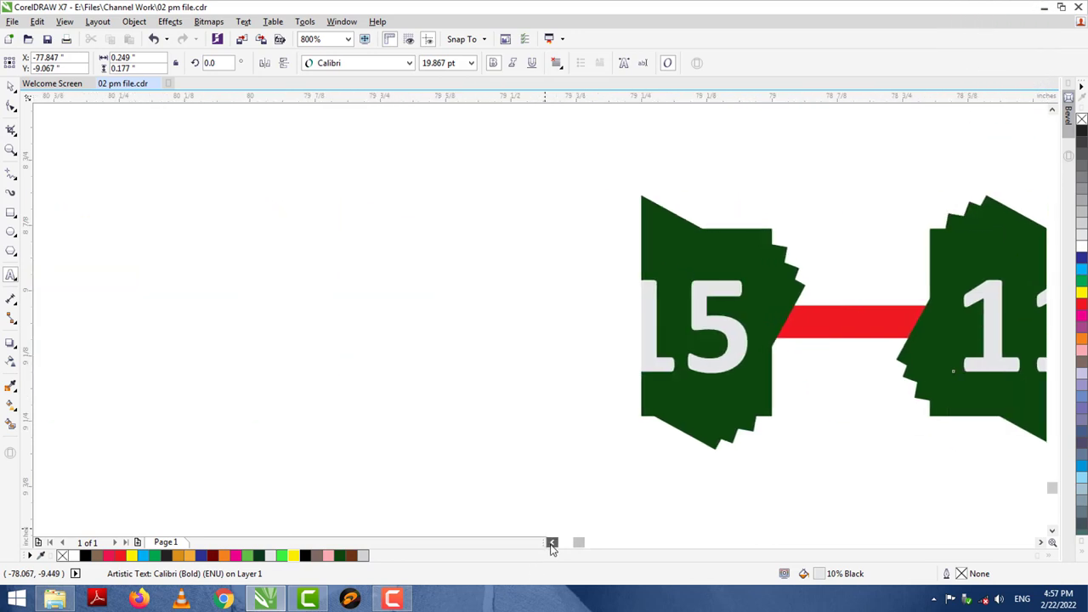
{"action": "left_click", "coordinate": [551, 542]}
{"action": "left_click", "coordinate": [551, 542]}
{"action": "left_click", "coordinate": [552, 542]}
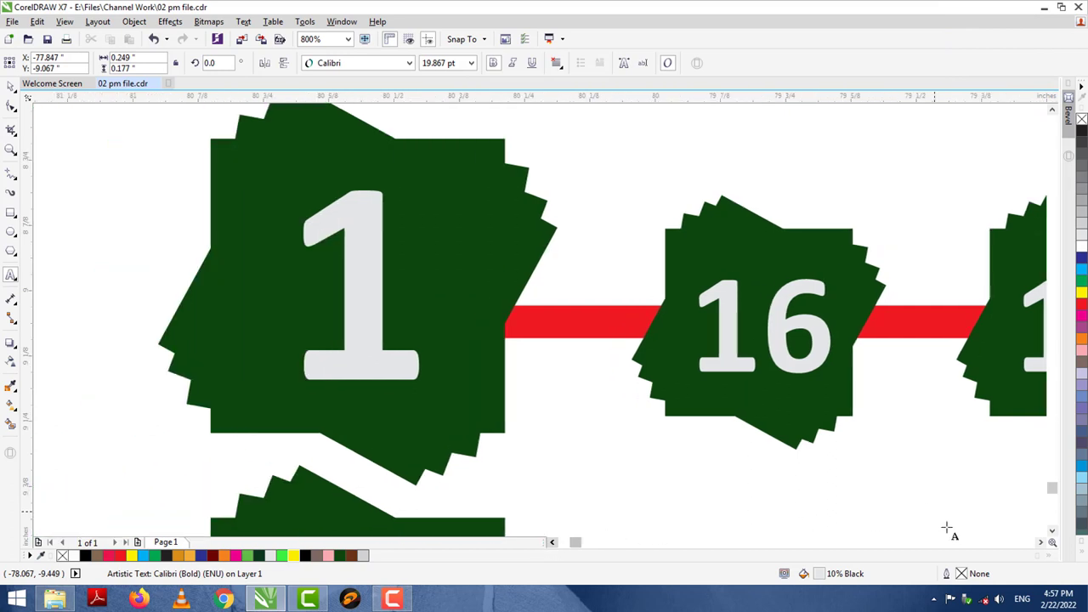
Step: Change the large number in the second row's first green badge to 2
{"action": "left_click", "coordinate": [1052, 532]}
{"action": "left_click", "coordinate": [1052, 532]}
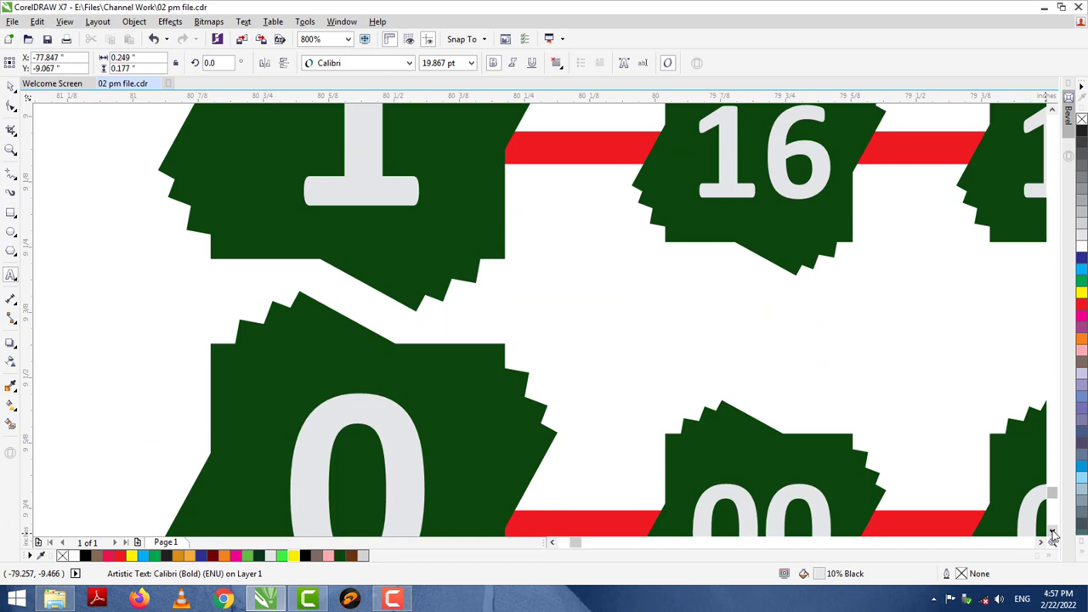
{"action": "left_click", "coordinate": [1052, 533]}
{"action": "left_click", "coordinate": [1052, 532]}
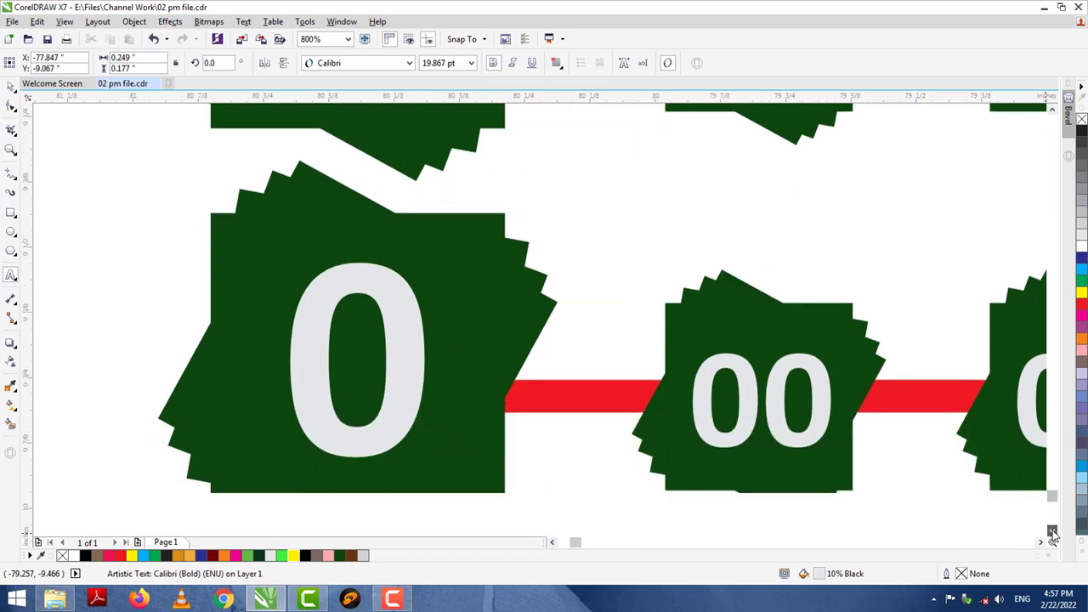
{"action": "double_click", "coordinate": [419, 333]}
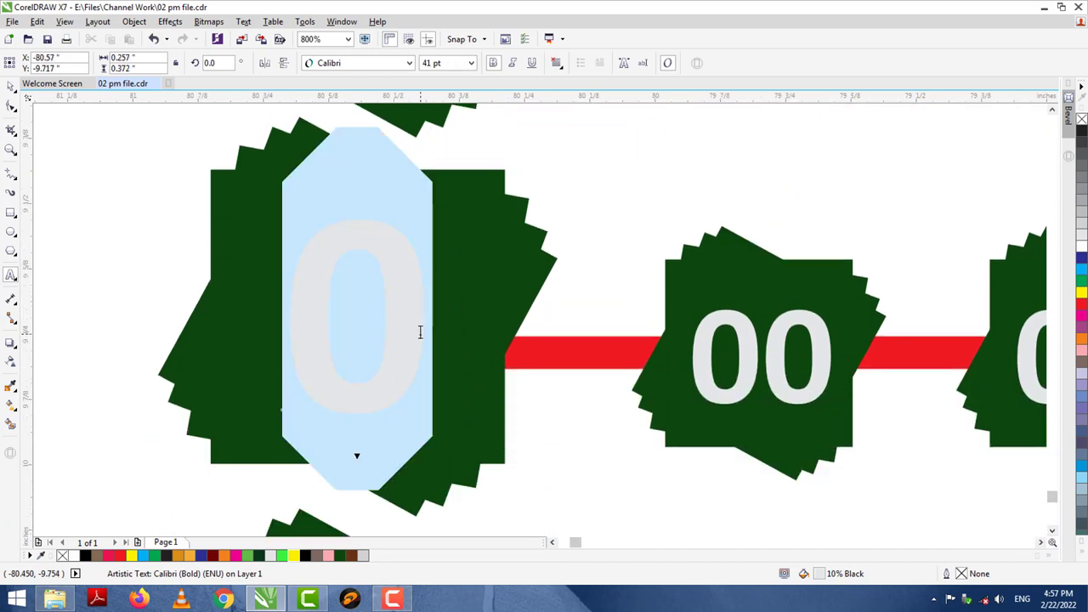
{"action": "type", "text": "2"}
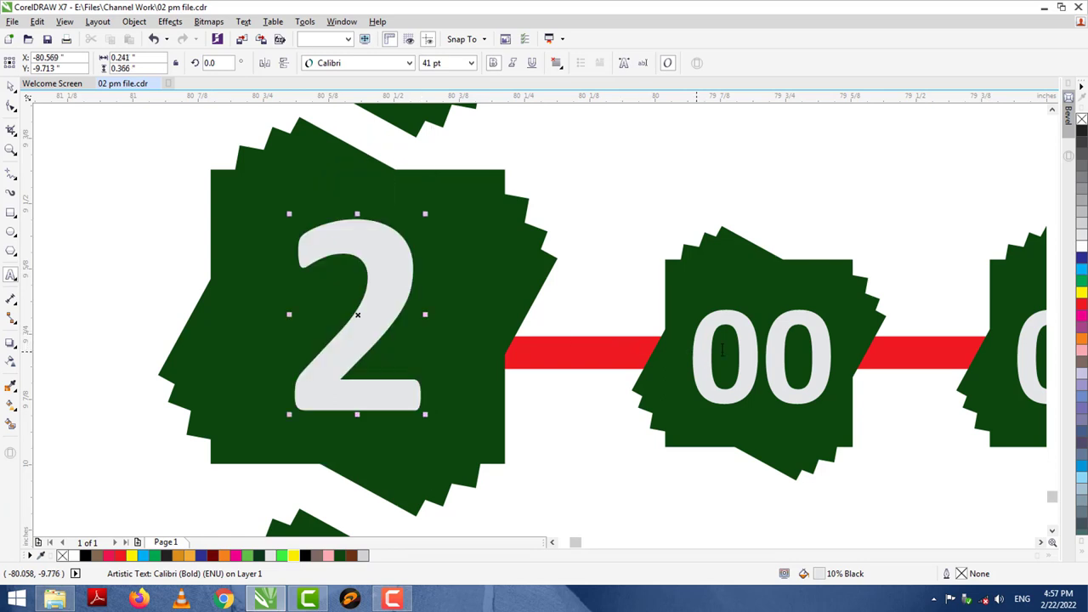
Step: Change the first two small badge numbers in the second row to 22 and 25
{"action": "double_click", "coordinate": [741, 347]}
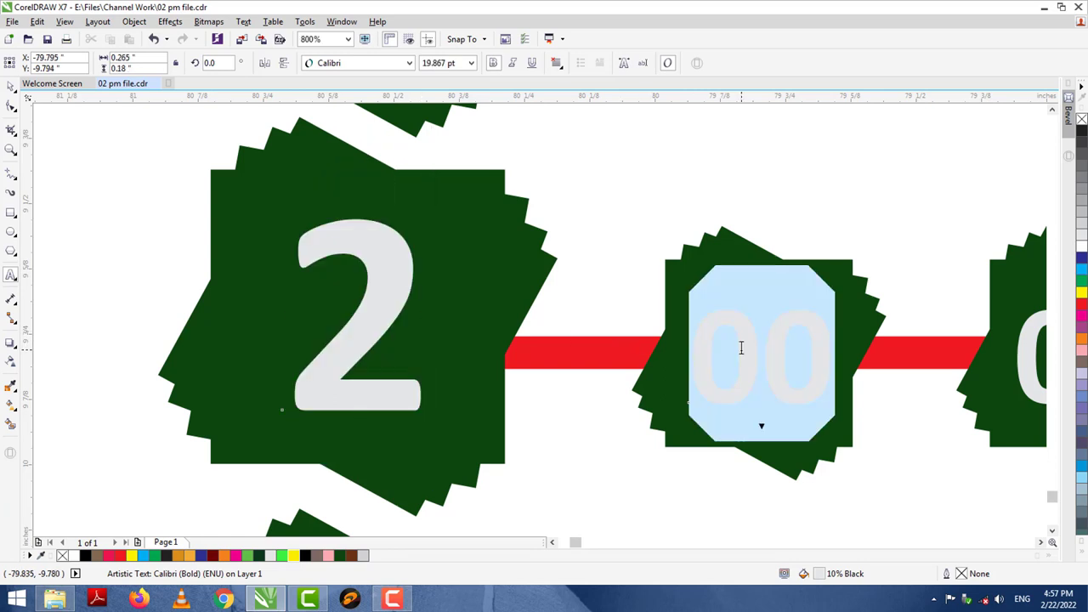
{"action": "type", "text": "22"}
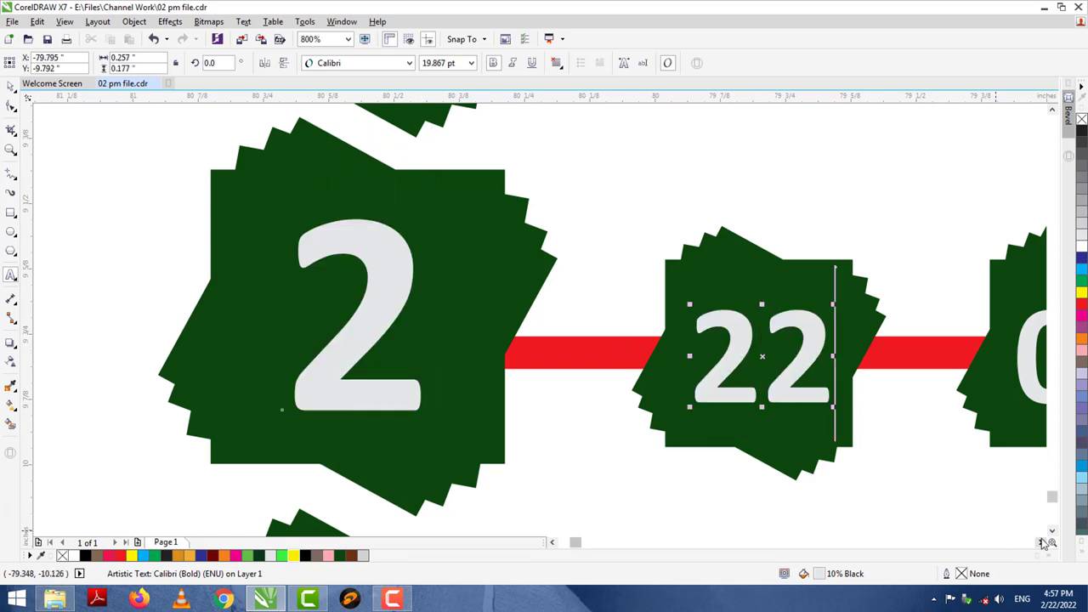
{"action": "left_click", "coordinate": [1042, 543]}
{"action": "double_click", "coordinate": [578, 378]}
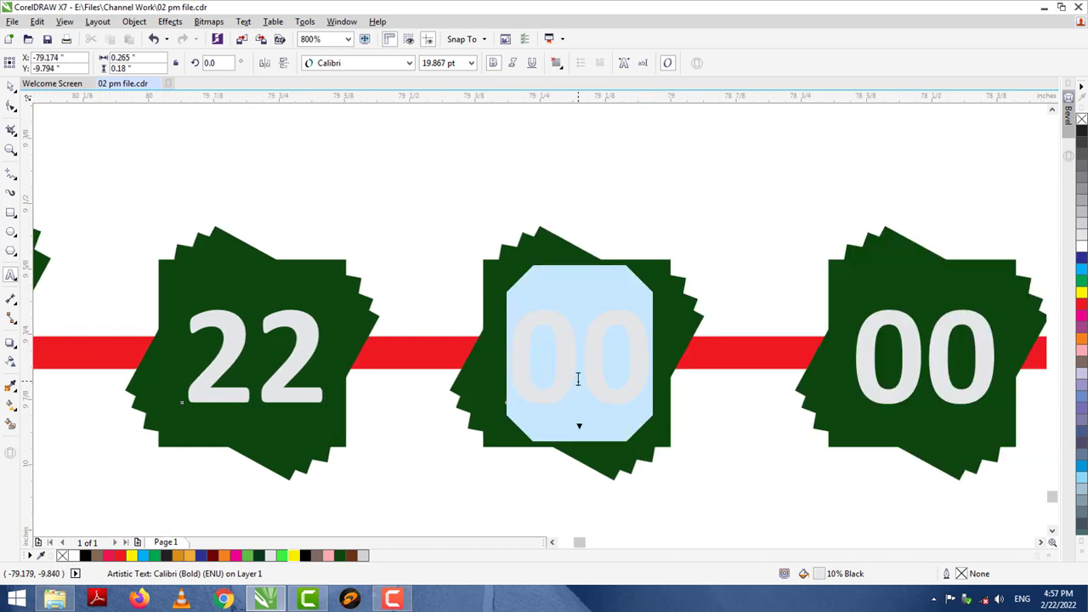
{"action": "type", "text": "25"}
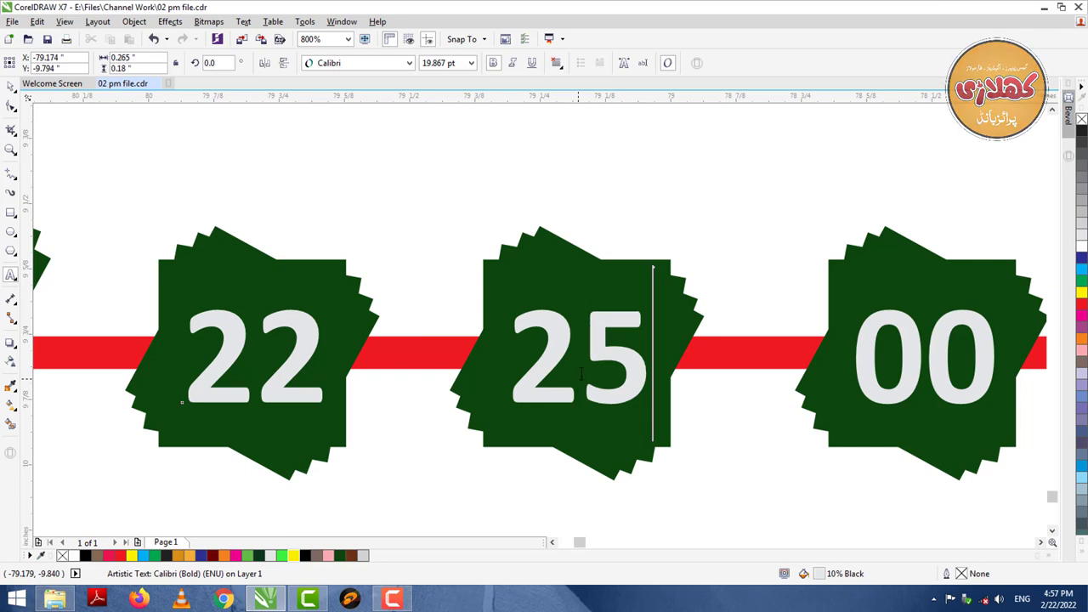
Step: Change the last two small badge numbers in the second row to 21 and 26
{"action": "double_click", "coordinate": [939, 366]}
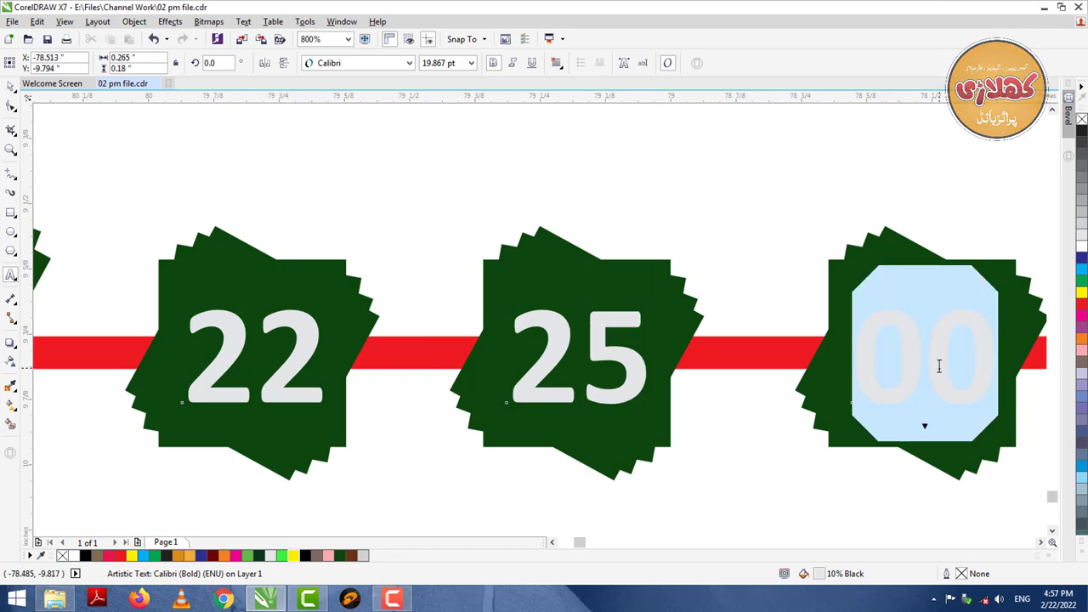
{"action": "type", "text": "21"}
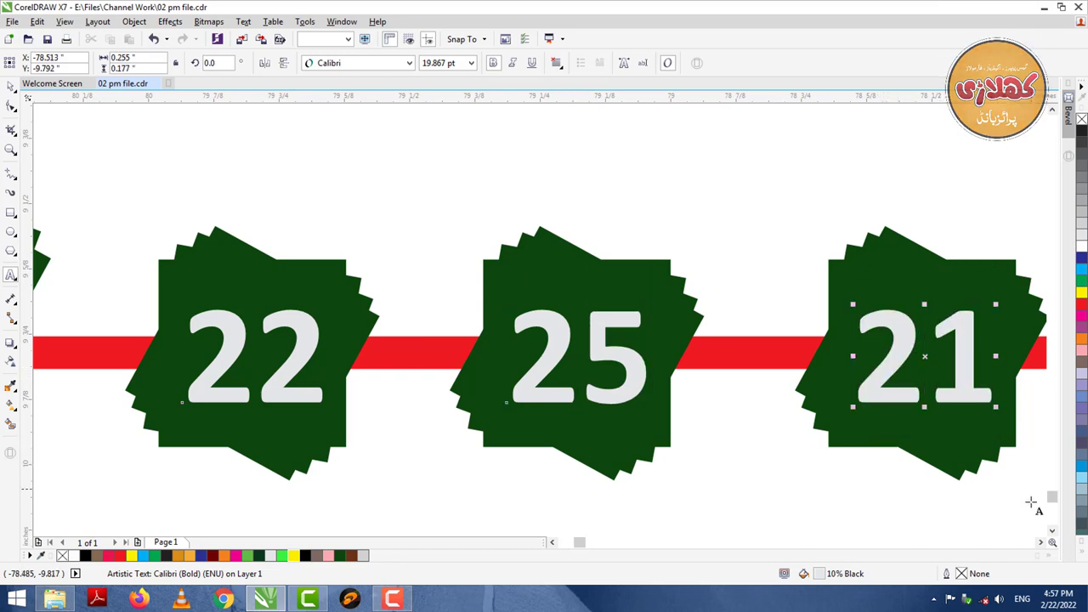
{"action": "left_click", "coordinate": [1039, 543]}
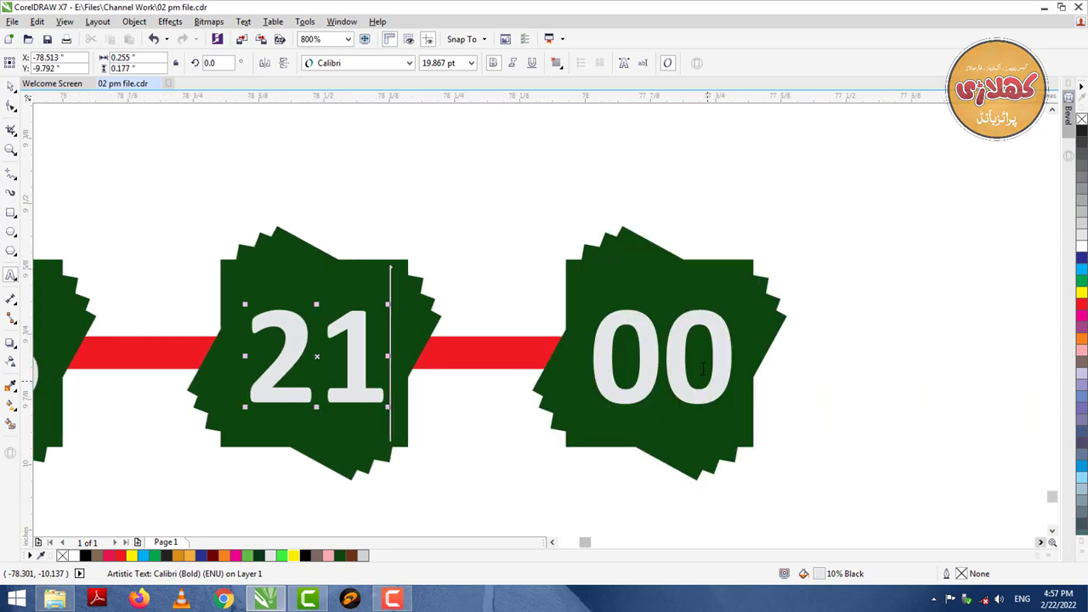
{"action": "left_click", "coordinate": [667, 363]}
{"action": "double_click", "coordinate": [667, 361]}
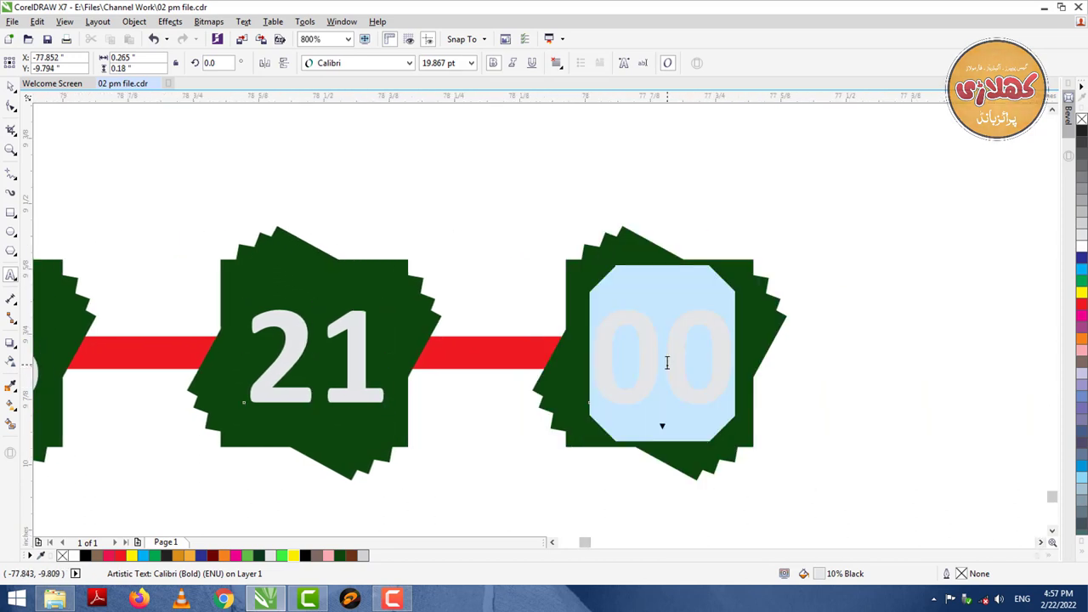
{"action": "type", "text": "26"}
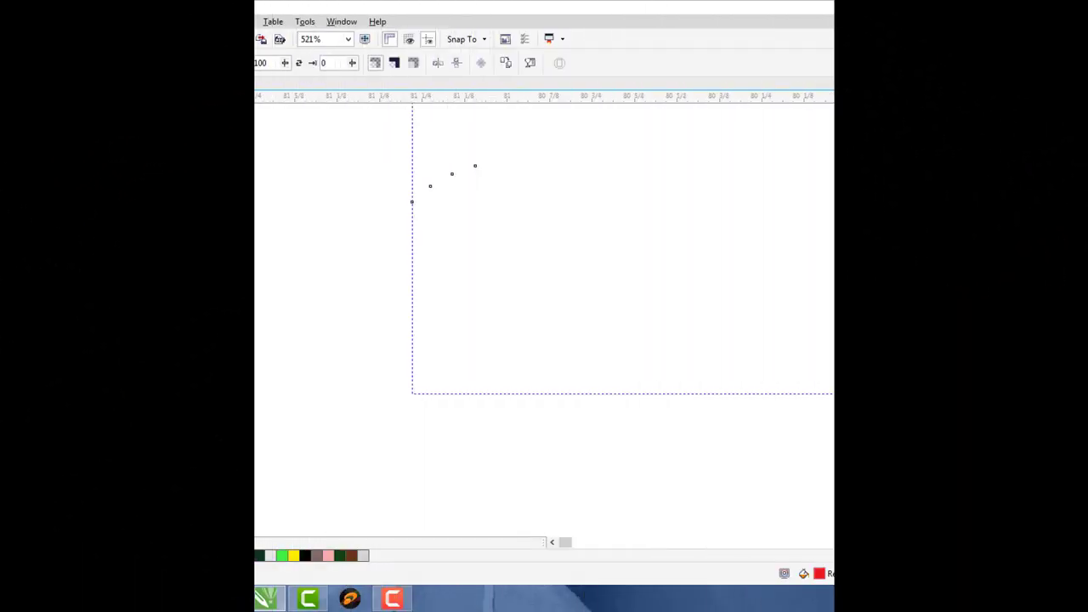
Step: Undo the recent changes on the stacked green squares, back to the stack of three rotated squares
{"action": "key", "text": "ctrl+z"}
{"action": "key", "text": "ctrl+z"}
{"action": "key", "text": "ctrl+z"}
{"action": "key", "text": "ctrl+z"}
{"action": "key", "text": "ctrl+z"}
{"action": "key", "text": "ctrl+z"}
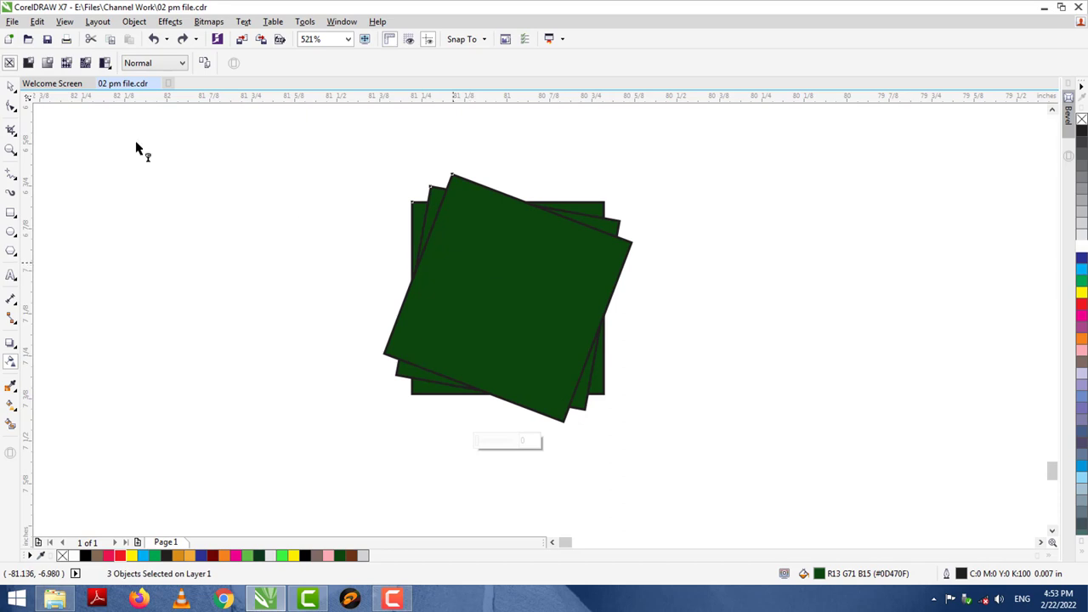
Step: Add a fourth green square as a further rotated copy of the top one and remove the outlines of all four
{"action": "left_click", "coordinate": [11, 86]}
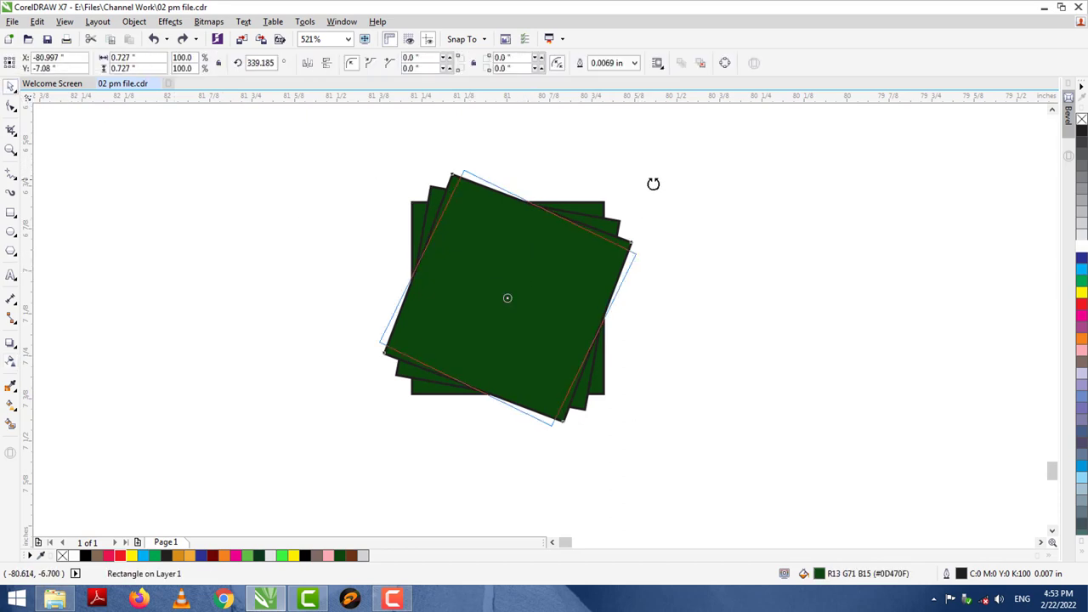
{"action": "left_click_drag", "start_coordinate": [653, 183], "coordinate": [660, 195]}
{"action": "left_click_drag", "start_coordinate": [694, 461], "coordinate": [696, 464]}
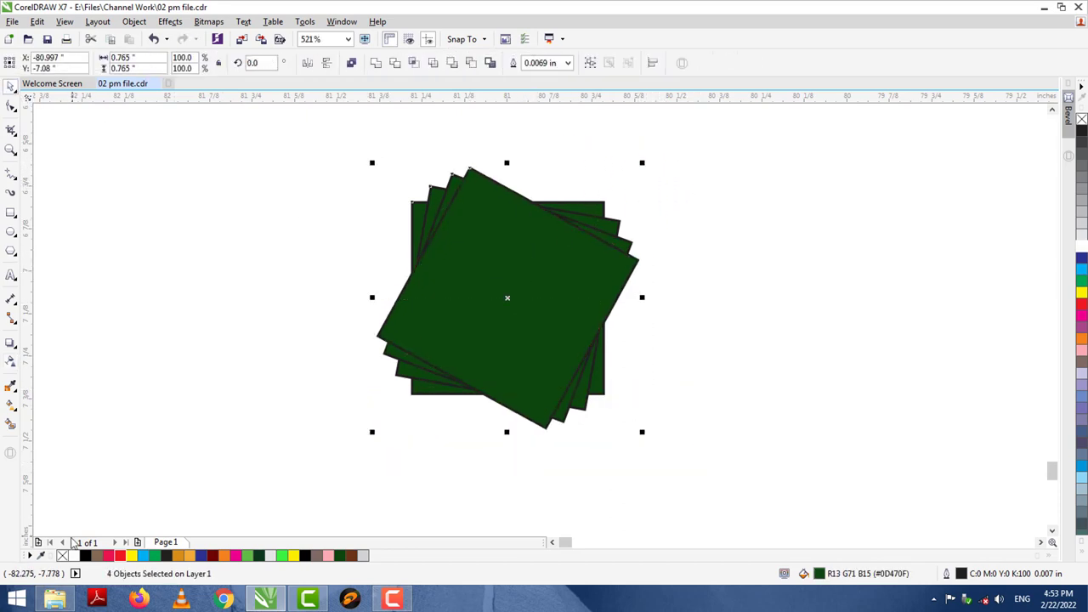
{"action": "right_click", "coordinate": [63, 557]}
Step: Group the four stacked green squares into one badge and place a copy of the group beside it
{"action": "left_click", "coordinate": [171, 379]}
{"action": "scroll", "coordinate": [179, 370], "scroll_direction": "down", "scroll_amount": 1}
{"action": "left_click_drag", "start_coordinate": [231, 251], "coordinate": [450, 431]}
{"action": "key", "text": "ctrl+g"}
{"action": "left_click", "coordinate": [448, 425]}
{"action": "left_click", "coordinate": [367, 347]}
{"action": "left_click_drag", "start_coordinate": [368, 352], "coordinate": [522, 401]}
{"action": "left_click", "coordinate": [487, 440]}
{"action": "left_click", "coordinate": [366, 334]}
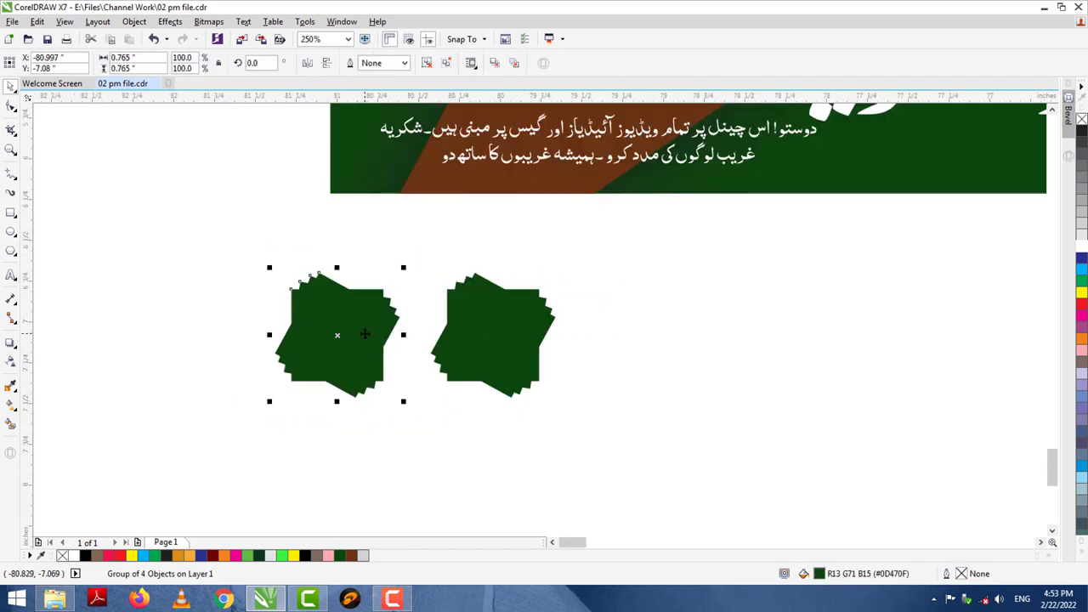
Step: Bring the two green badges closer together and move the pair down and to the right below the banner
{"action": "left_click_drag", "start_coordinate": [366, 333], "coordinate": [377, 334]}
{"action": "left_click", "coordinate": [478, 331], "text": "shift"}
{"action": "left_click_drag", "start_coordinate": [479, 332], "coordinate": [642, 380]}
{"action": "key", "text": "Escape"}
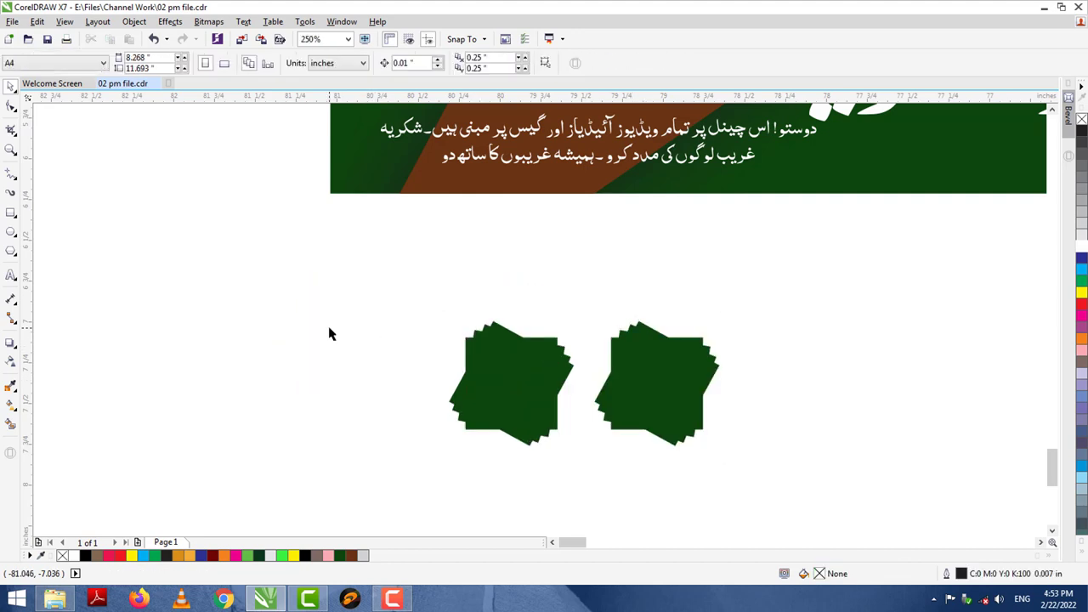
Step: Draw a red rectangle about 2.467 by 1.208 inches behind the two badges, without outline and with corners rounded about 0.3 inch
{"action": "left_click", "coordinate": [11, 211]}
{"action": "left_click_drag", "start_coordinate": [372, 286], "coordinate": [775, 483]}
{"action": "left_click", "coordinate": [1082, 304]}
{"action": "key", "text": "shift+Page_Down"}
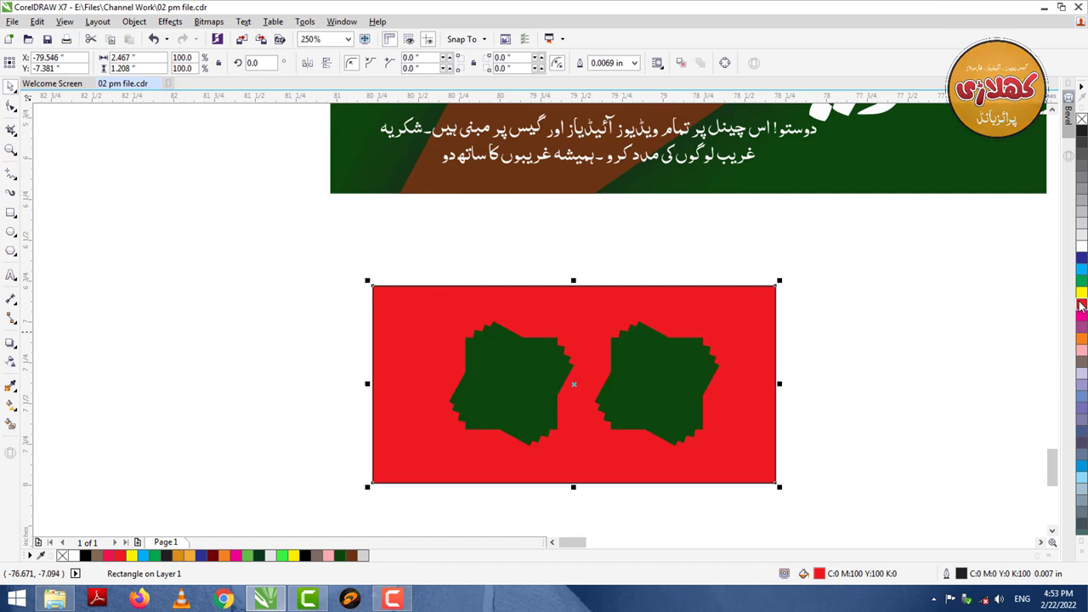
{"action": "right_click", "coordinate": [1081, 120]}
{"action": "left_click", "coordinate": [11, 106]}
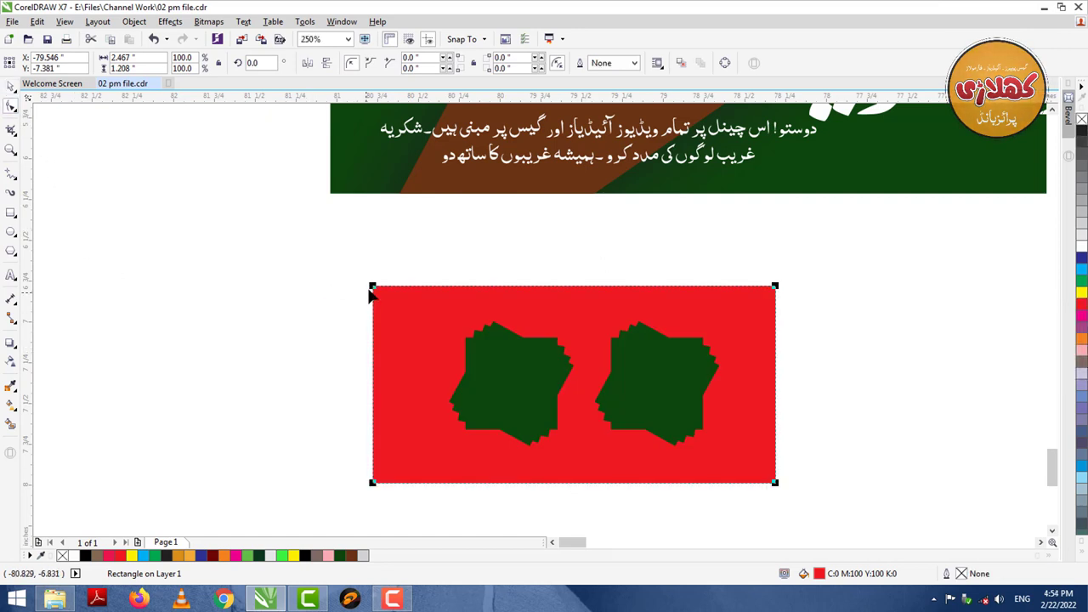
{"action": "left_click_drag", "start_coordinate": [372, 286], "coordinate": [375, 333]}
Step: Group the two green badges and centre the group on the red rounded rectangle
{"action": "left_click", "coordinate": [533, 417]}
{"action": "left_click", "coordinate": [614, 400], "text": "shift"}
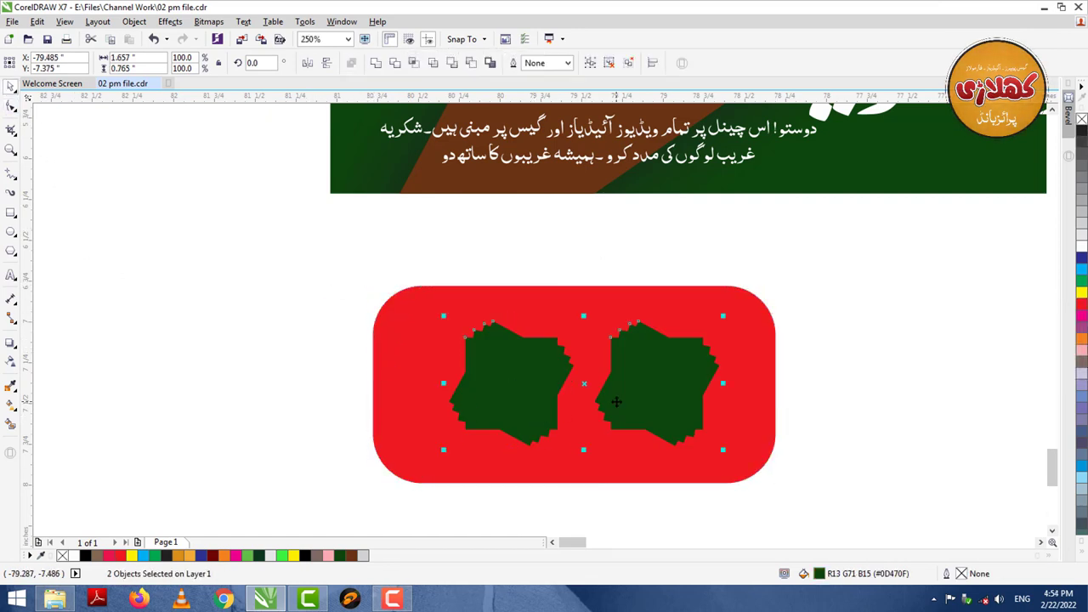
{"action": "key", "text": "ctrl+g"}
{"action": "left_click", "coordinate": [608, 459], "text": "shift"}
{"action": "key", "text": "e"}
{"action": "key", "text": "c"}
Step: Shrink the red rounded rectangle about its centre so it fits more closely around the two green badges
{"action": "left_click", "coordinate": [770, 384]}
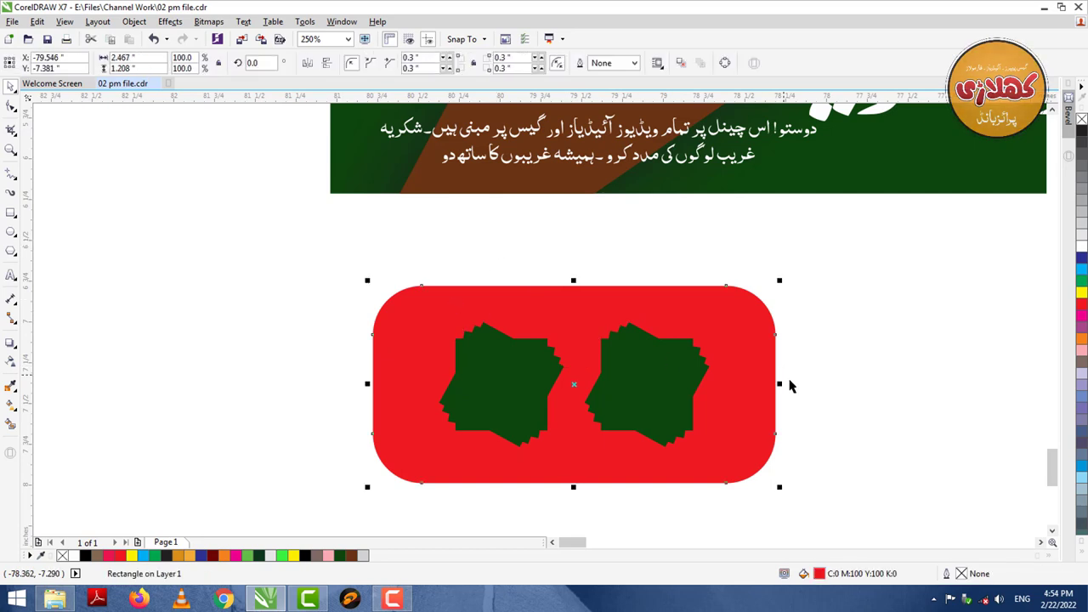
{"action": "left_click_drag", "start_coordinate": [775, 394], "coordinate": [753, 389]}
{"action": "key", "text": "ctrl+z"}
{"action": "left_click_drag", "start_coordinate": [575, 281], "coordinate": [574, 297]}
{"action": "left_click", "coordinate": [629, 238]}
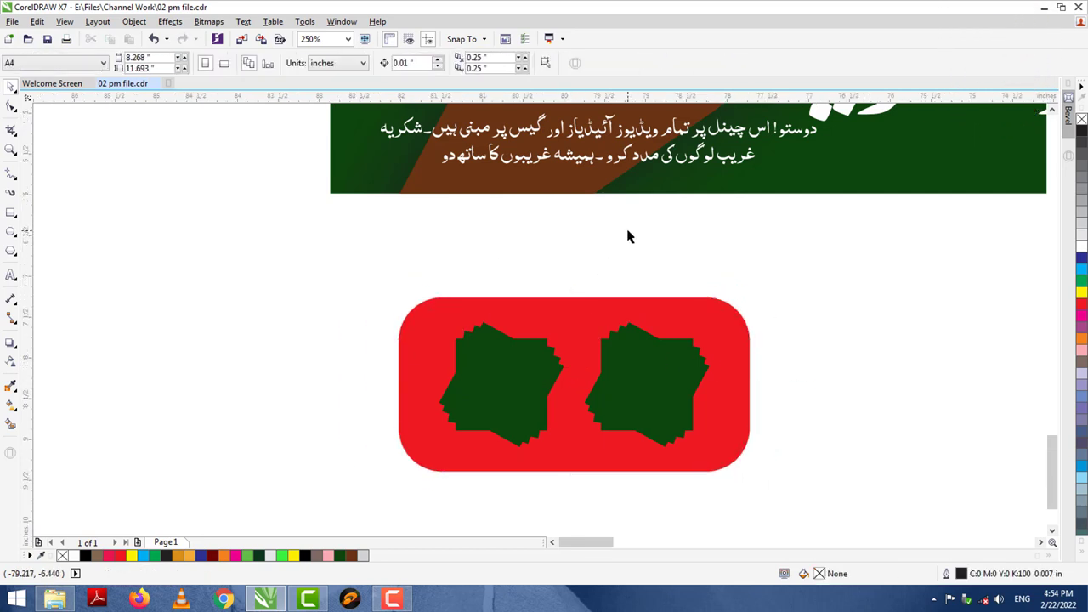
Step: Copy the banner's 02:00 PM text to just above the red rectangle and fill it dark red (#700404)
{"action": "scroll", "coordinate": [630, 238], "scroll_direction": "down", "scroll_amount": 2}
{"action": "left_click", "coordinate": [1053, 111]}
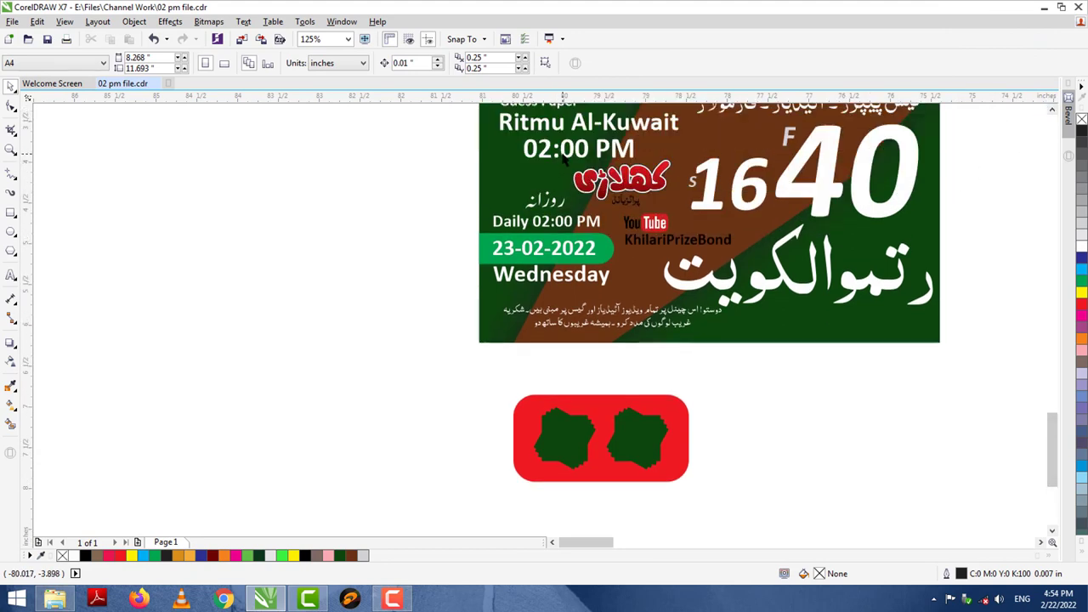
{"action": "left_click_drag", "start_coordinate": [562, 154], "coordinate": [573, 380]}
{"action": "right_click", "coordinate": [573, 381]}
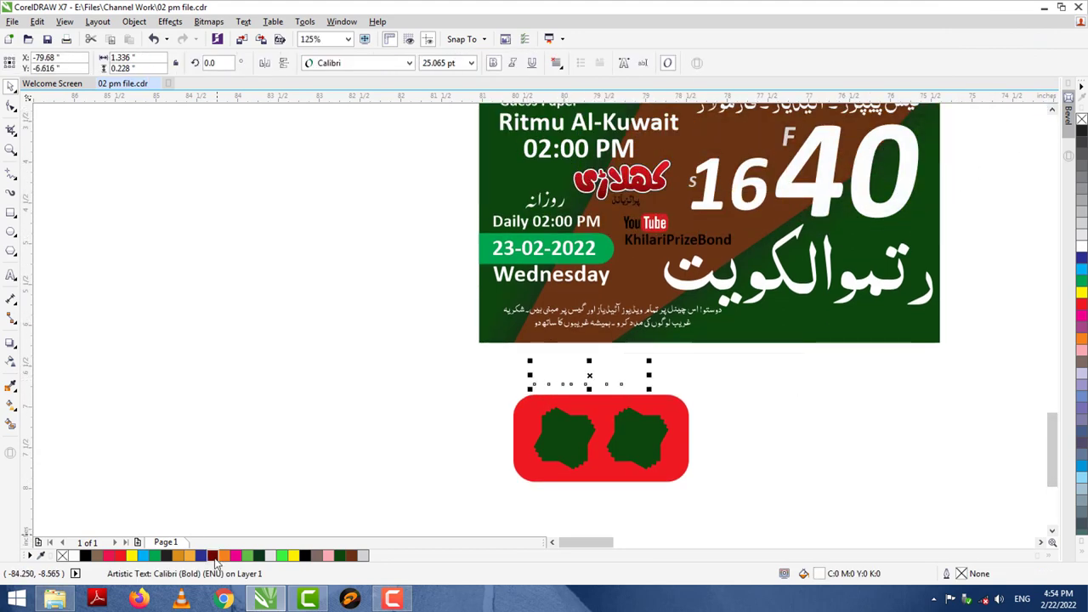
{"action": "left_click_drag", "start_coordinate": [779, 508], "coordinate": [778, 506]}
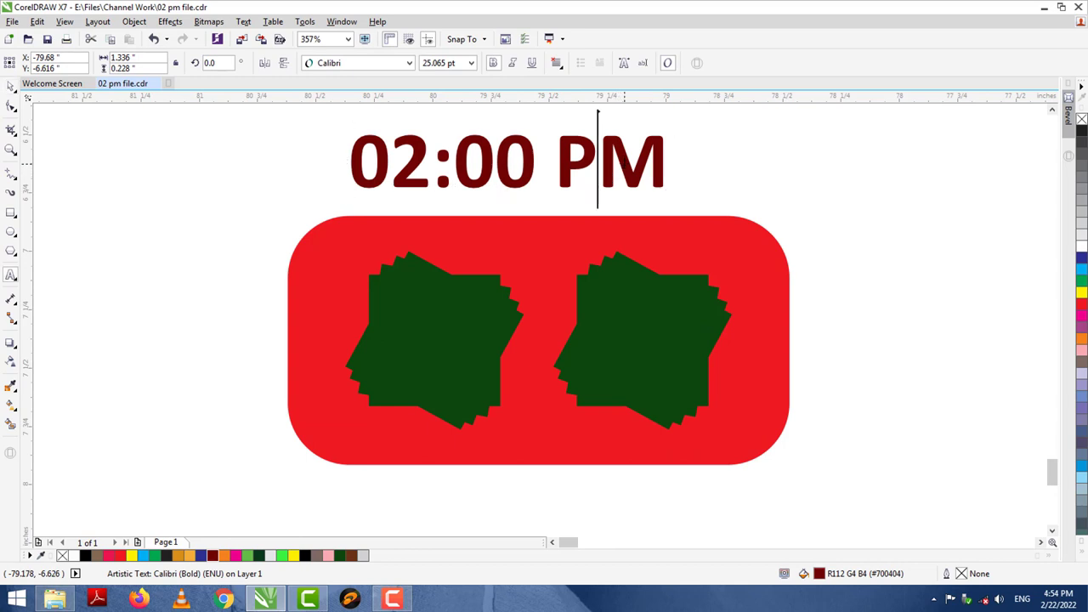
Step: Replace the copied 02:00 PM text with "open" and centre it above the red rectangle
{"action": "key", "text": "ctrl+a"}
{"action": "type", "text": "ope"}
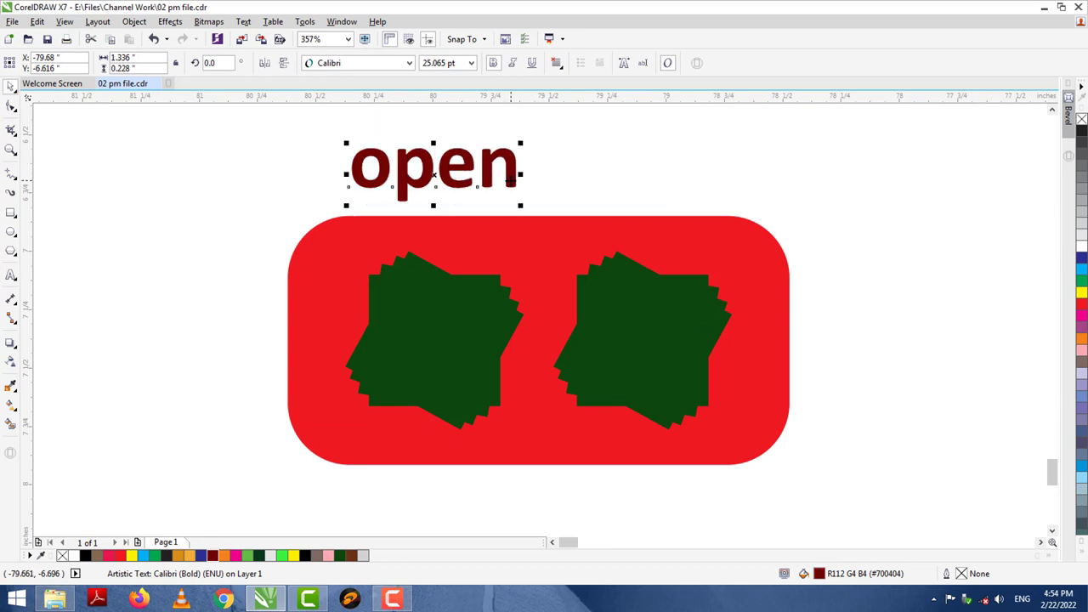
{"action": "scroll", "coordinate": [590, 182], "scroll_direction": "down", "scroll_amount": 2}
{"action": "left_click", "coordinate": [369, 195]}
{"action": "scroll", "coordinate": [310, 163], "scroll_direction": "down", "scroll_amount": 1}
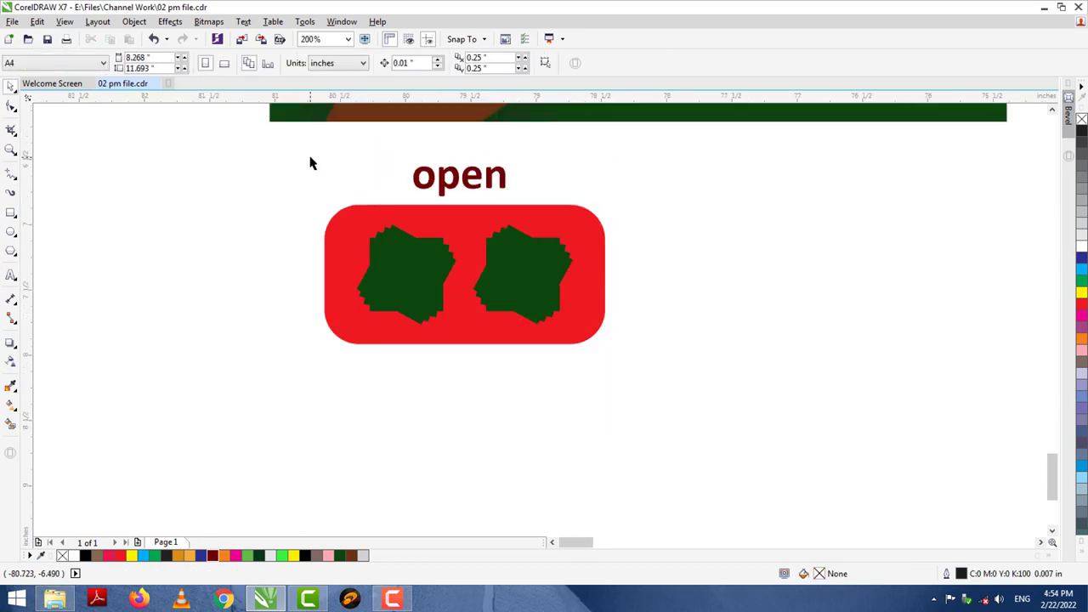
Step: Place a copy of the green badge pair below the red rectangle and ungroup it into separate badges
{"action": "left_click", "coordinate": [416, 291]}
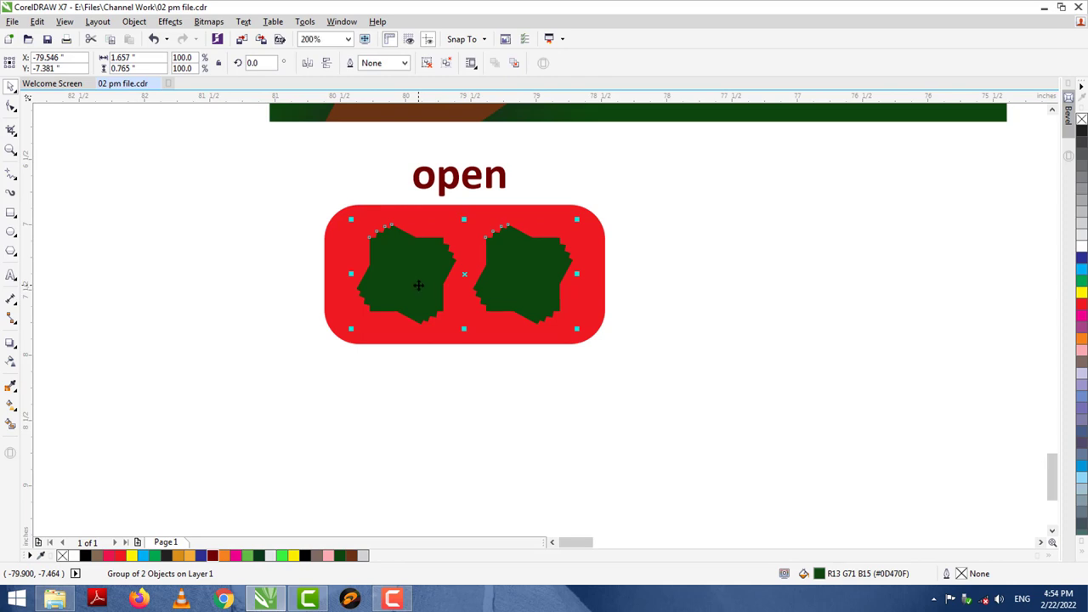
{"action": "left_click_drag", "start_coordinate": [419, 286], "coordinate": [343, 496]}
{"action": "right_click", "coordinate": [342, 496]}
{"action": "left_click", "coordinate": [430, 65]}
Step: Shrink the second badge of the lower pair so it is clearly smaller than the first one
{"action": "left_click", "coordinate": [527, 426]}
{"action": "left_click_drag", "start_coordinate": [527, 426], "coordinate": [387, 534]}
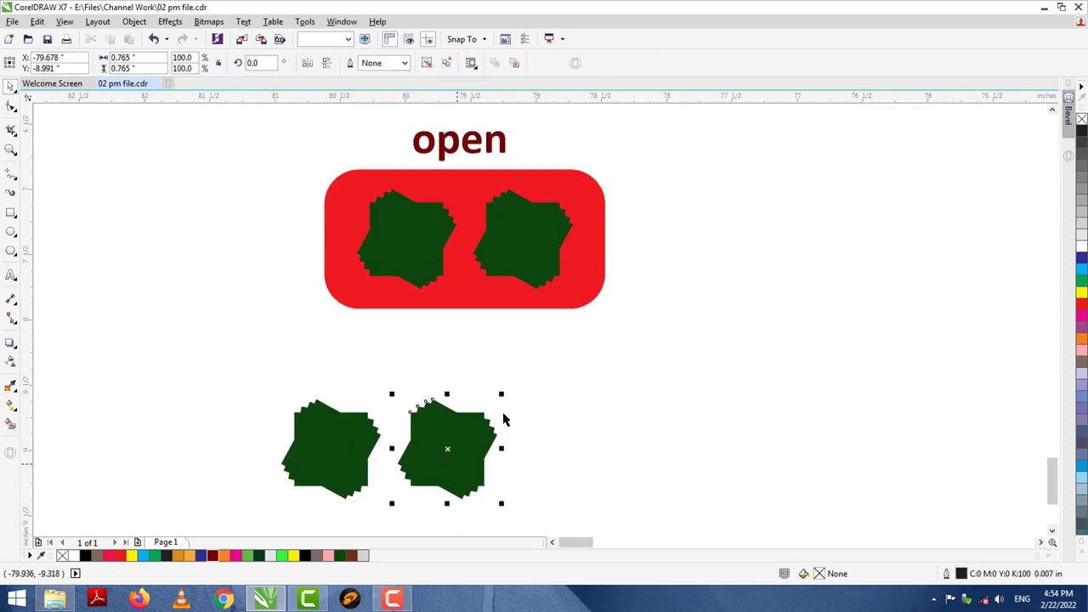
{"action": "left_click_drag", "start_coordinate": [501, 395], "coordinate": [464, 427]}
{"action": "key", "text": "Escape"}
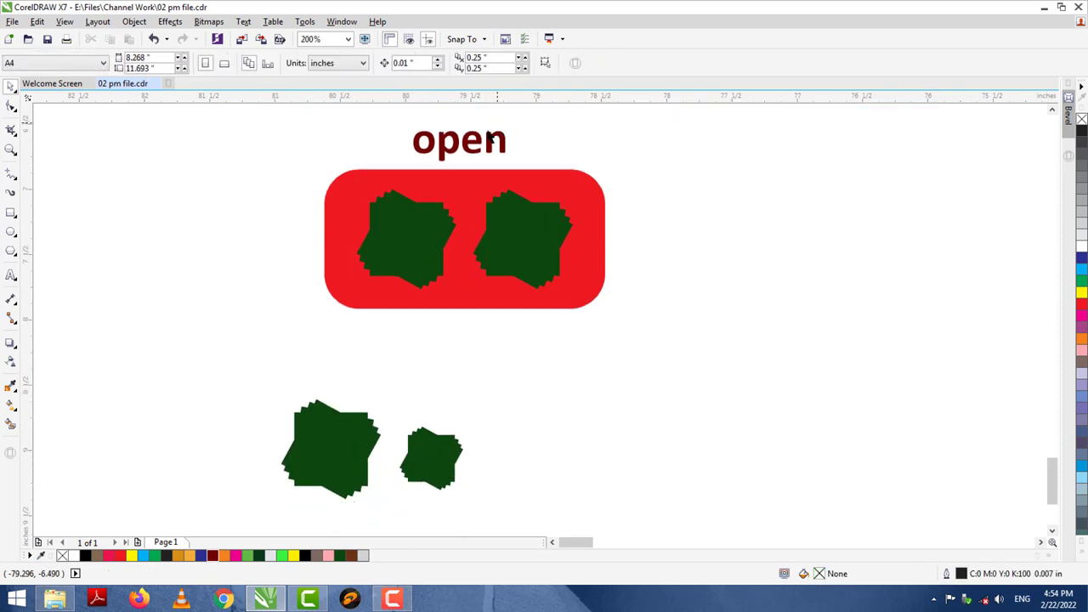
Step: Copy the "open" text onto the larger lower badge, change it to 00 and fill it with 10% Black
{"action": "left_click", "coordinate": [491, 146]}
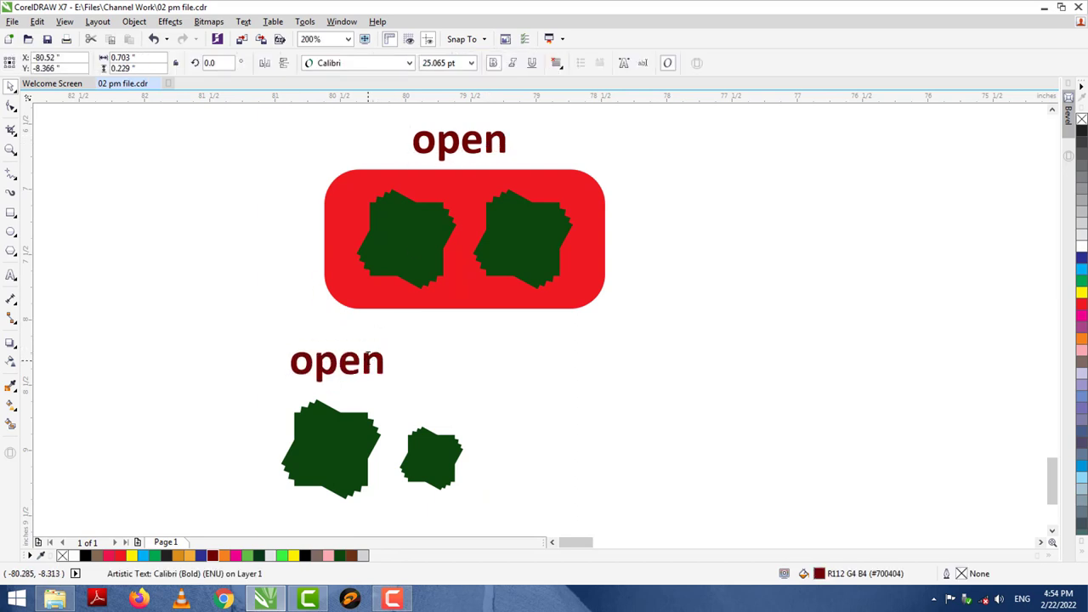
{"action": "key", "text": "ctrl+a"}
{"action": "type", "text": "0"}
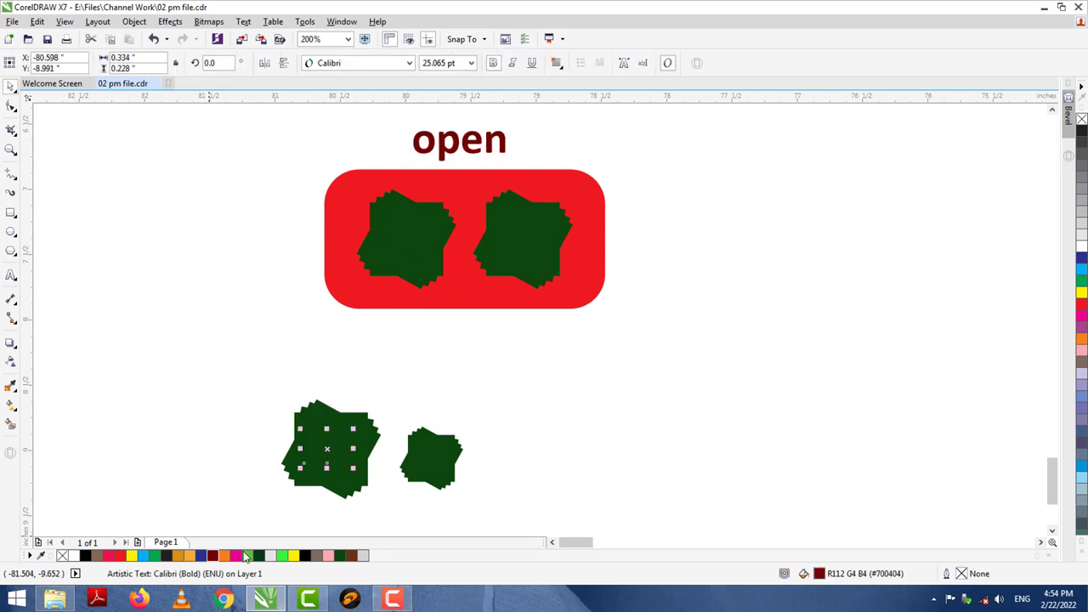
{"action": "left_click", "coordinate": [272, 555]}
Step: Place a copy of the light gray 00 on the smaller green badge beside it
{"action": "key", "text": "F2"}
{"action": "left_click_drag", "start_coordinate": [250, 395], "coordinate": [554, 524]}
{"action": "left_click", "coordinate": [348, 278]}
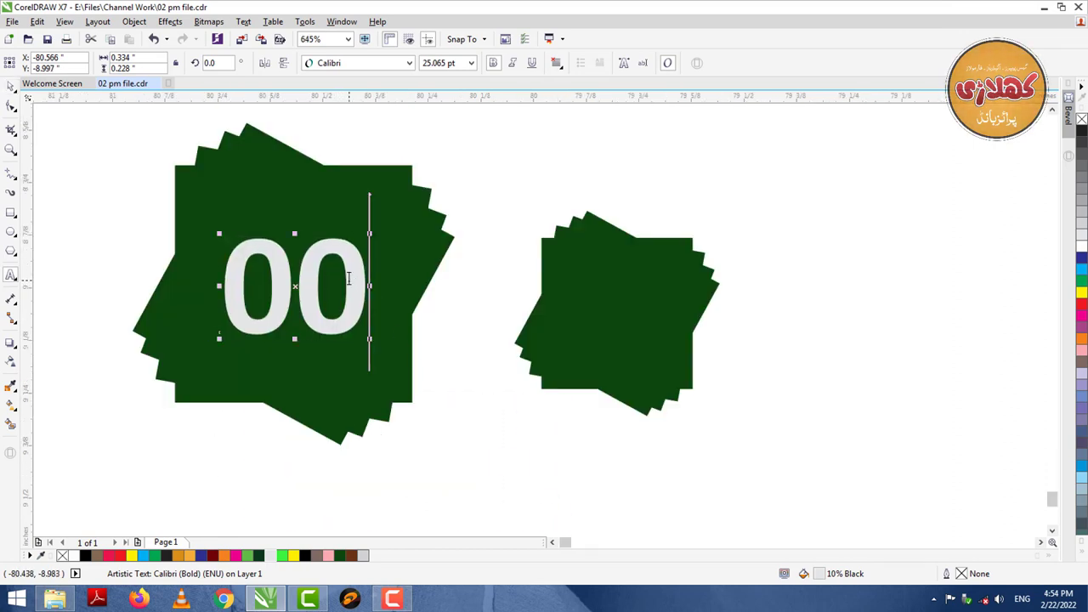
{"action": "key", "text": "ctrl+space"}
{"action": "left_click_drag", "start_coordinate": [349, 278], "coordinate": [672, 308]}
{"action": "right_click", "coordinate": [673, 308]}
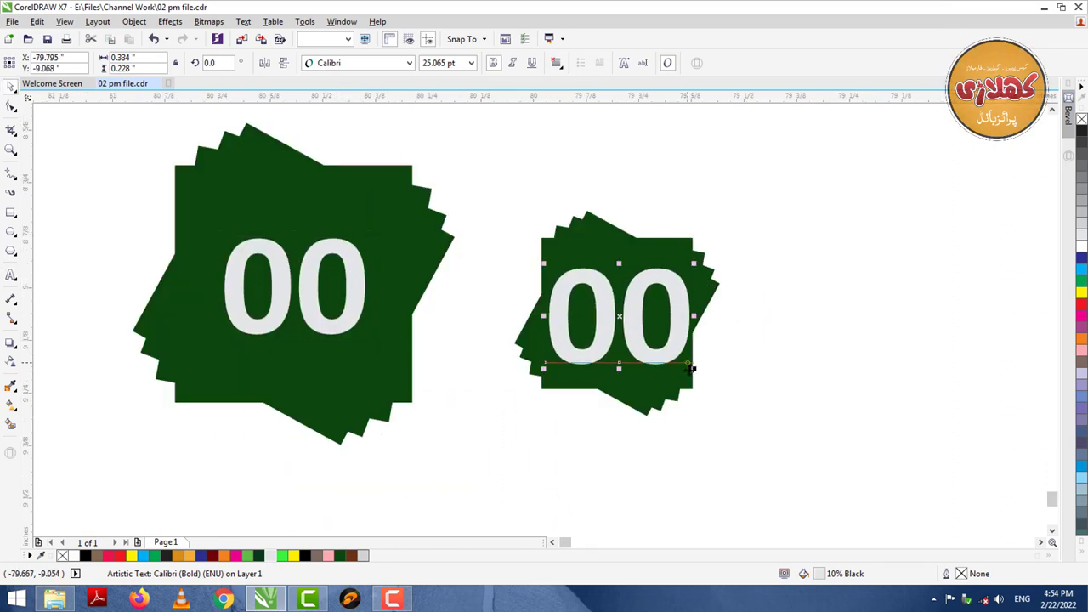
Step: Shrink the 00 on the small badge and change the large badge's text to a single 0 centred on it
{"action": "left_click_drag", "start_coordinate": [693, 369], "coordinate": [678, 358]}
{"action": "double_click", "coordinate": [310, 279]}
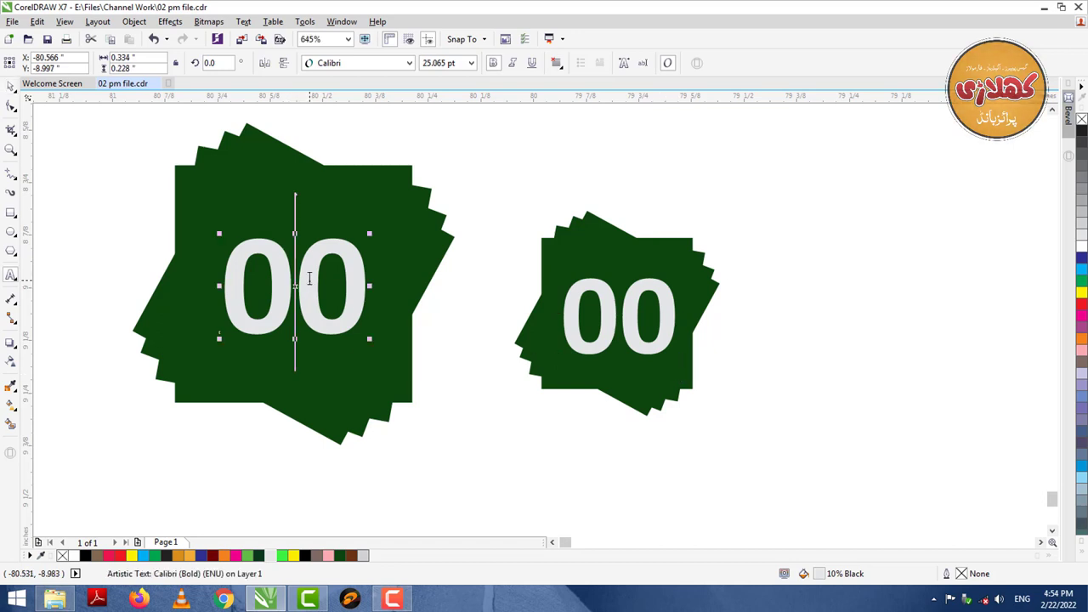
{"action": "key", "text": "Delete"}
{"action": "key", "text": "ctrl+space"}
{"action": "left_click", "coordinate": [311, 279], "text": "shift"}
{"action": "key", "text": "e"}
{"action": "key", "text": "c"}
{"action": "left_click", "coordinate": [129, 251]}
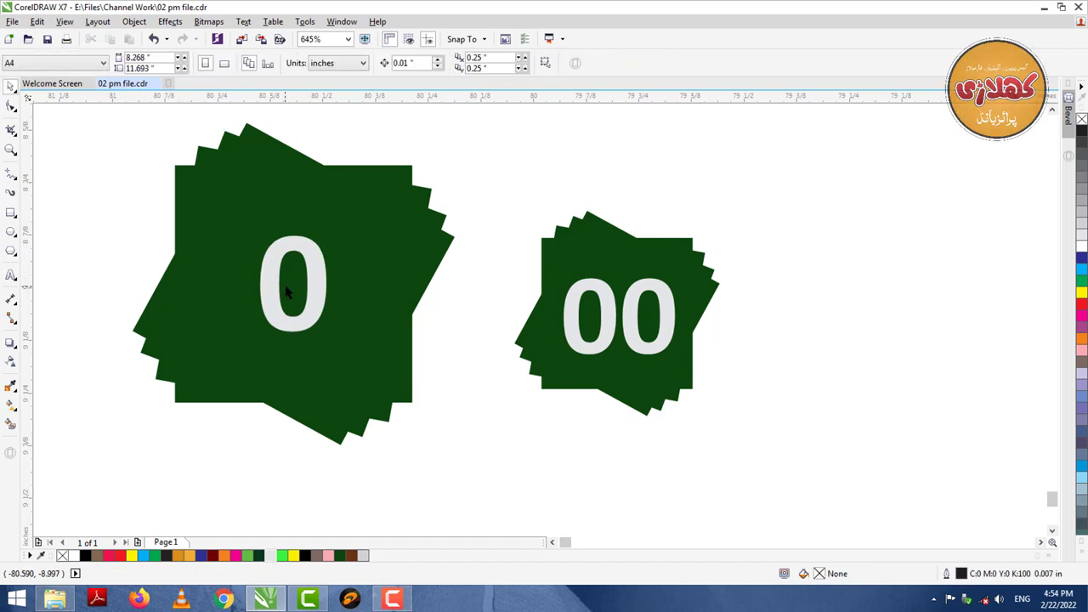
Step: Enlarge the 0 on the large green badge
{"action": "left_click", "coordinate": [286, 292]}
{"action": "left_click_drag", "start_coordinate": [335, 340], "coordinate": [352, 369]}
{"action": "left_click", "coordinate": [121, 250]}
Step: Duplicate the small 00 badge three times to the right, making a row of four small badges beside the large one
{"action": "scroll", "coordinate": [121, 250], "scroll_direction": "down", "scroll_amount": 3}
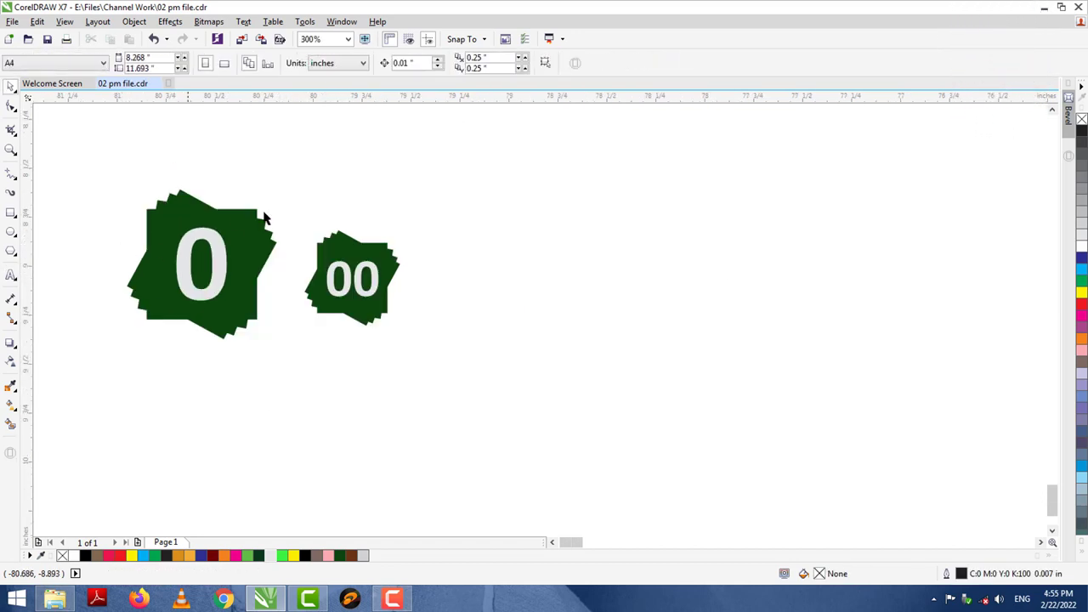
{"action": "left_click_drag", "start_coordinate": [263, 220], "coordinate": [439, 364]}
{"action": "left_click_drag", "start_coordinate": [374, 303], "coordinate": [604, 313]}
{"action": "key", "text": "ctrl+r"}
{"action": "key", "text": "Escape"}
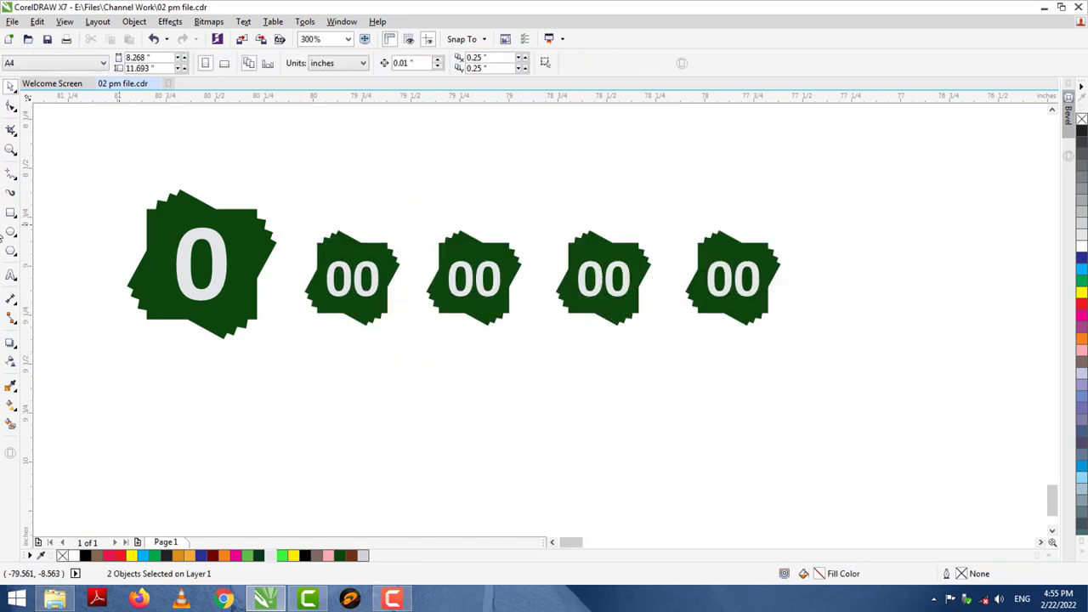
Step: Draw a red bar without outline, about 2.7 by 0.06 inches, behind the badges and lower it to the middle of the small ones
{"action": "key", "text": "F6"}
{"action": "mouse_move", "coordinate": [205, 254]}
{"action": "left_mouse_down"}
{"action": "mouse_move", "coordinate": [651, 311]}
{"action": "mouse_move", "coordinate": [740, 278]}
{"action": "mouse_move", "coordinate": [744, 265]}
{"action": "left_mouse_up"}
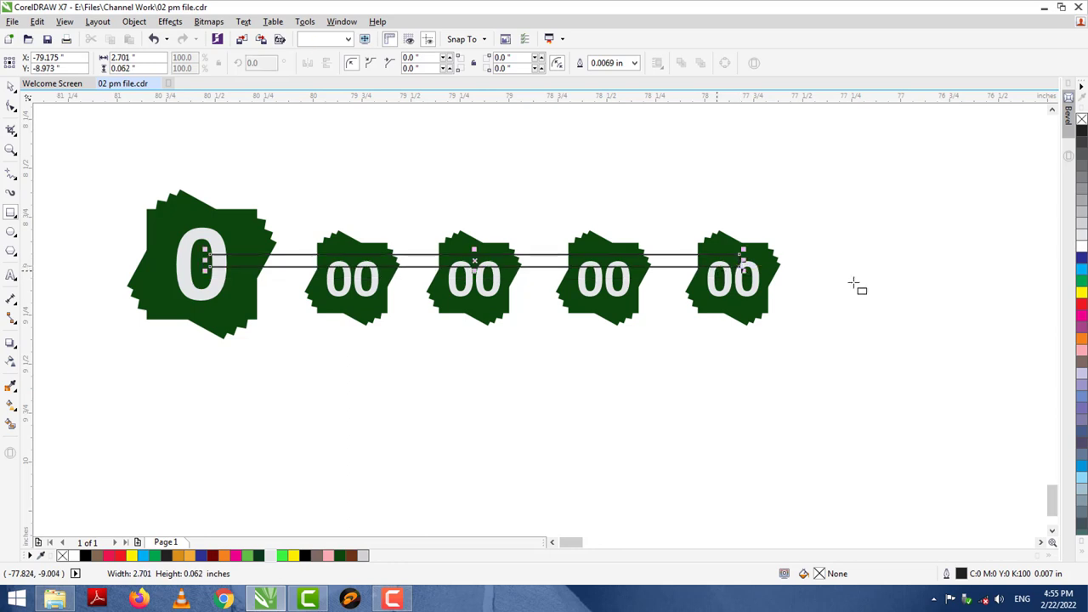
{"action": "left_click", "coordinate": [1082, 306]}
{"action": "right_click", "coordinate": [1082, 119]}
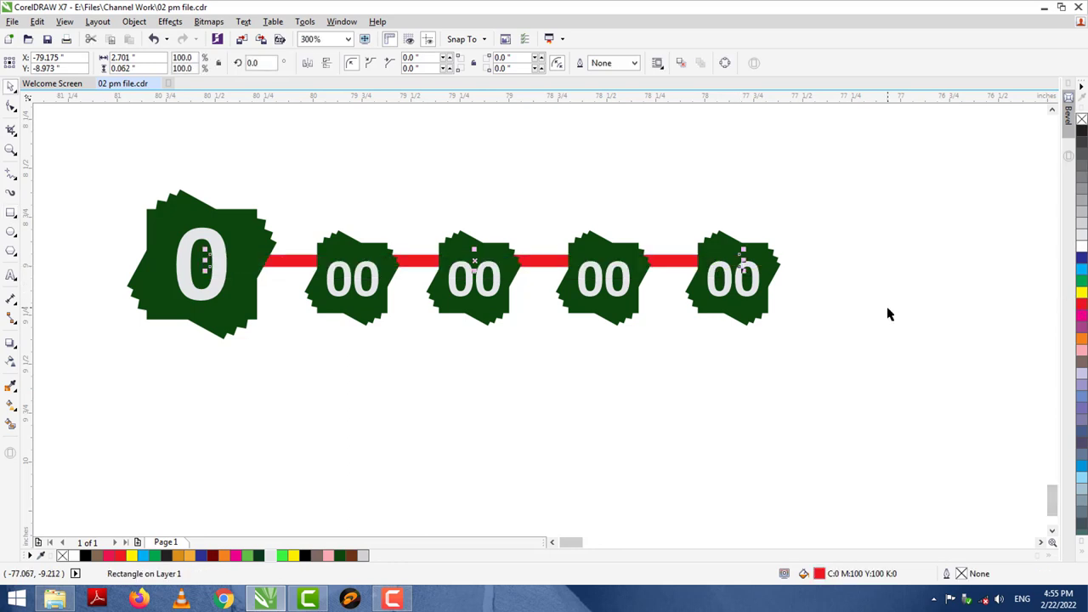
{"action": "left_click", "coordinate": [887, 308]}
{"action": "left_click_drag", "start_coordinate": [672, 262], "coordinate": [671, 279]}
Step: Copy the complete badge row with its red bar downward until there are four stacked rows
{"action": "left_click_drag", "start_coordinate": [79, 136], "coordinate": [687, 369]}
{"action": "key", "text": "ctrl+a"}
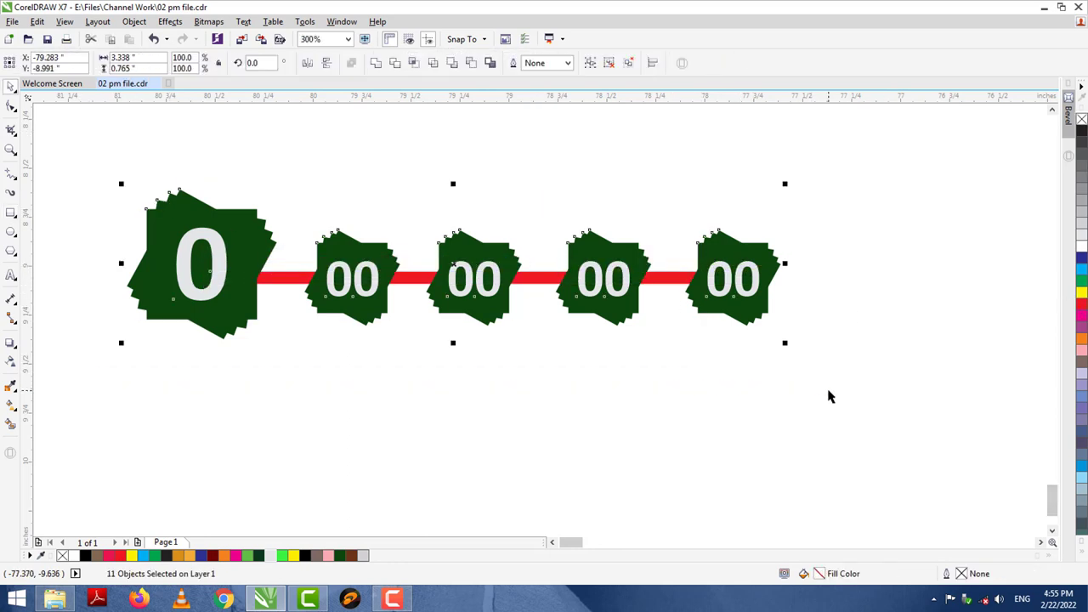
{"action": "left_click_drag", "start_coordinate": [478, 426], "coordinate": [478, 425]}
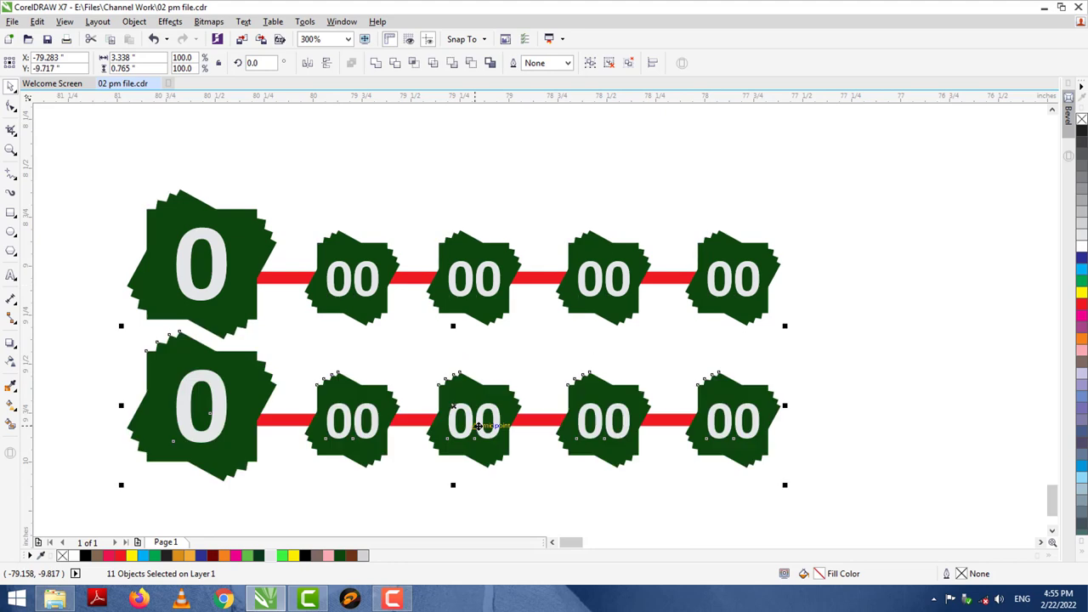
{"action": "left_click", "coordinate": [1052, 533]}
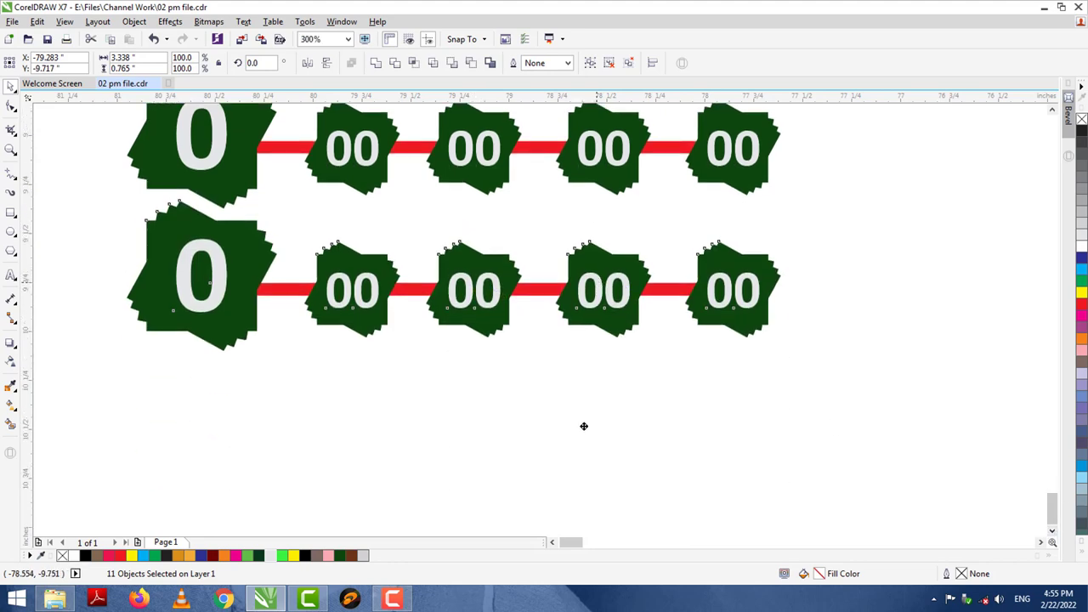
{"action": "left_click_drag", "start_coordinate": [584, 426], "coordinate": [584, 440]}
{"action": "left_click", "coordinate": [1053, 532]}
{"action": "left_click", "coordinate": [1053, 533]}
{"action": "left_click", "coordinate": [1052, 533]}
{"action": "left_click", "coordinate": [805, 317]}
Step: Move the "open" panel with its two badges from below the banner to the left of the four number rows
{"action": "scroll", "coordinate": [804, 316], "scroll_direction": "down", "scroll_amount": 1}
{"action": "left_click", "coordinate": [1052, 110]}
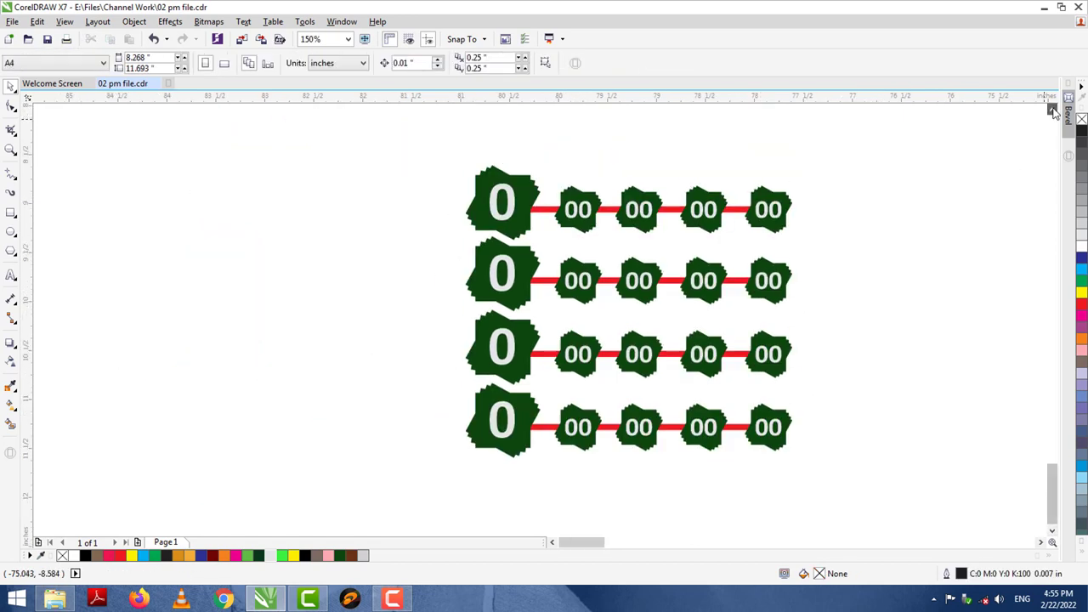
{"action": "left_click", "coordinate": [1053, 110]}
{"action": "left_click", "coordinate": [1052, 110]}
{"action": "left_click", "coordinate": [1052, 110]}
{"action": "left_click", "coordinate": [1052, 110]}
{"action": "left_click", "coordinate": [1052, 110]}
{"action": "left_click", "coordinate": [1053, 110]}
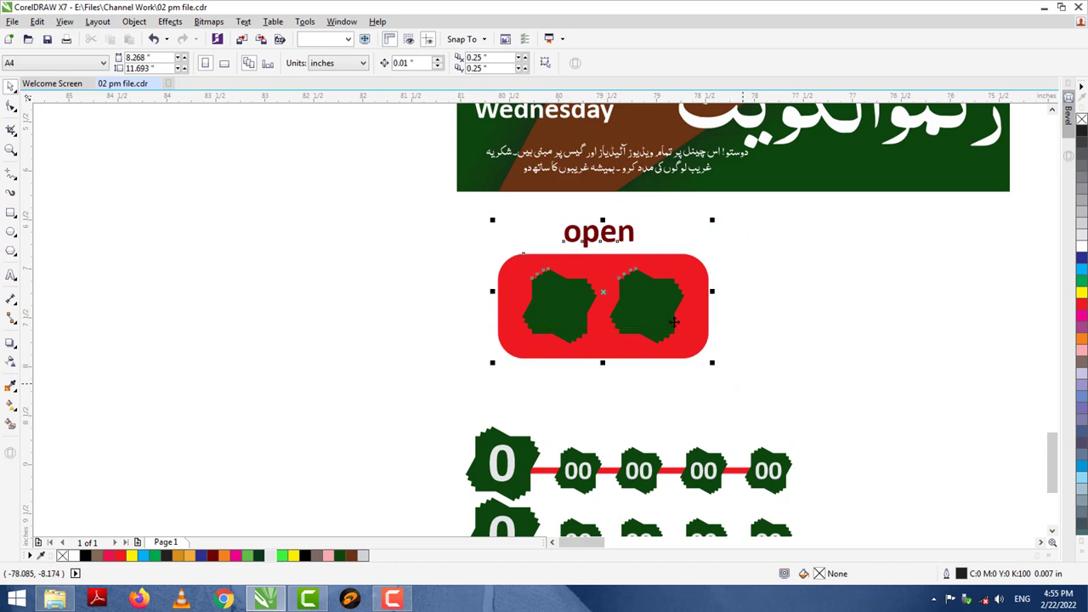
{"action": "left_click_drag", "start_coordinate": [674, 321], "coordinate": [348, 521]}
{"action": "scroll", "coordinate": [324, 241], "scroll_direction": "down", "scroll_amount": 3}
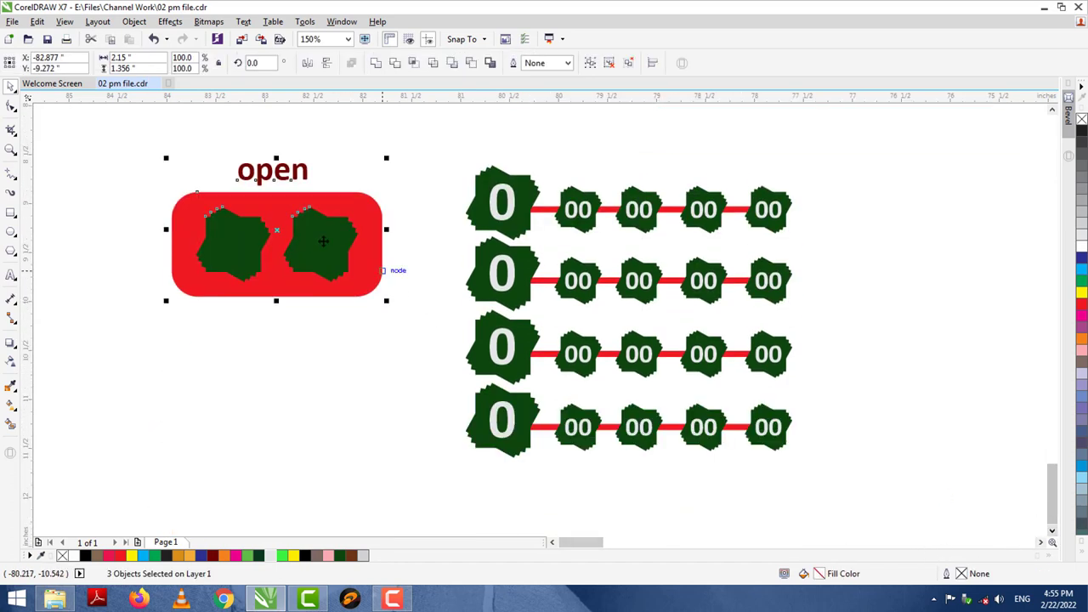
{"action": "left_click_drag", "start_coordinate": [323, 241], "coordinate": [363, 318]}
{"action": "key", "text": "Escape"}
Step: Fill the "open" panel's rounded rectangle with dark red and its two badges with orange
{"action": "left_click", "coordinate": [371, 295]}
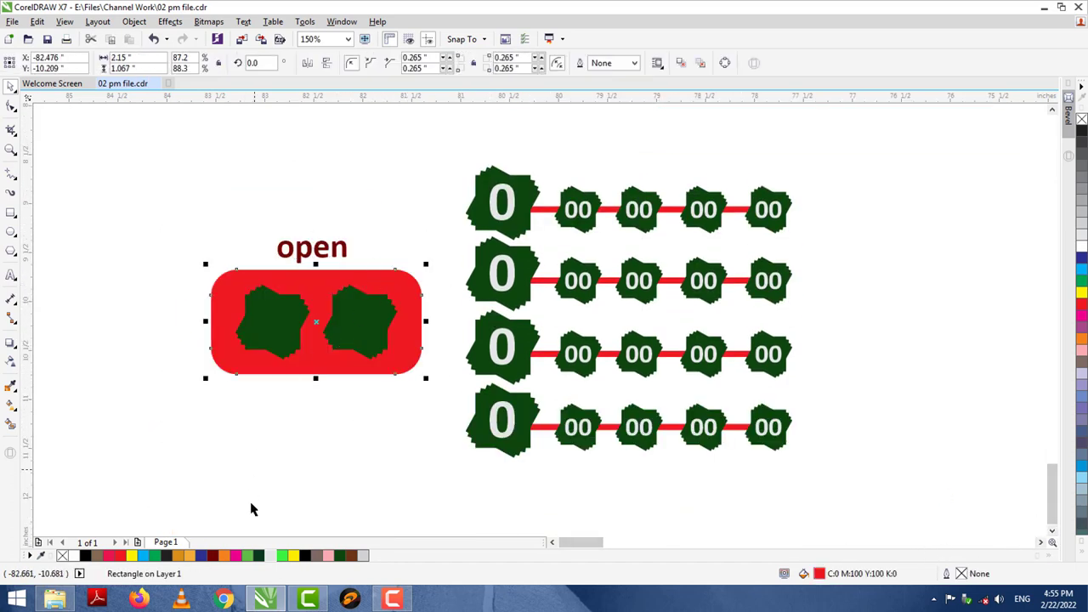
{"action": "left_click", "coordinate": [214, 556]}
{"action": "left_click", "coordinate": [272, 323]}
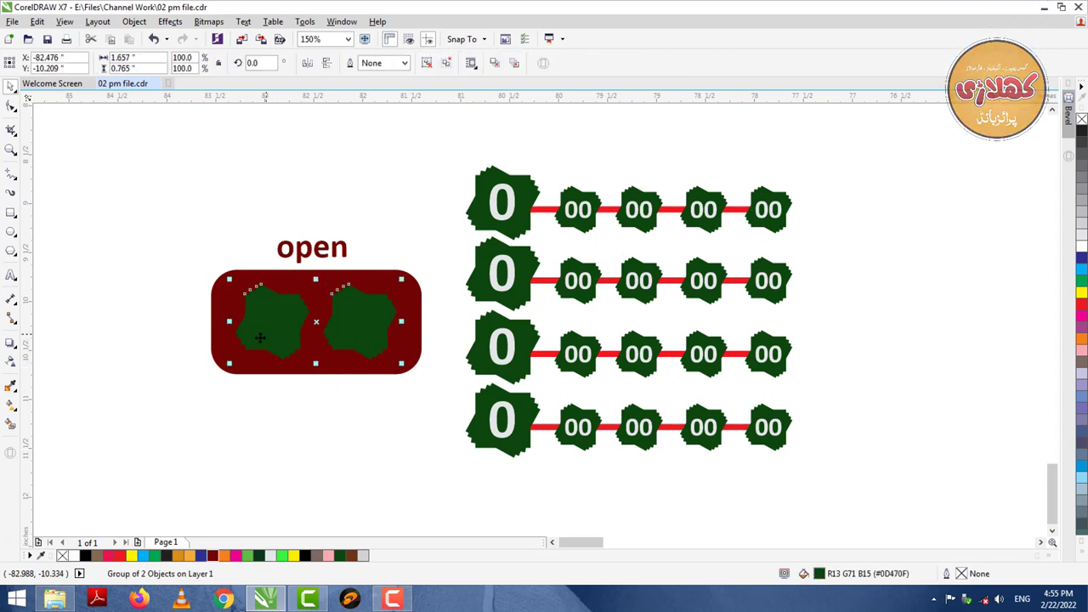
{"action": "left_click", "coordinate": [226, 556]}
{"action": "key", "text": "Escape"}
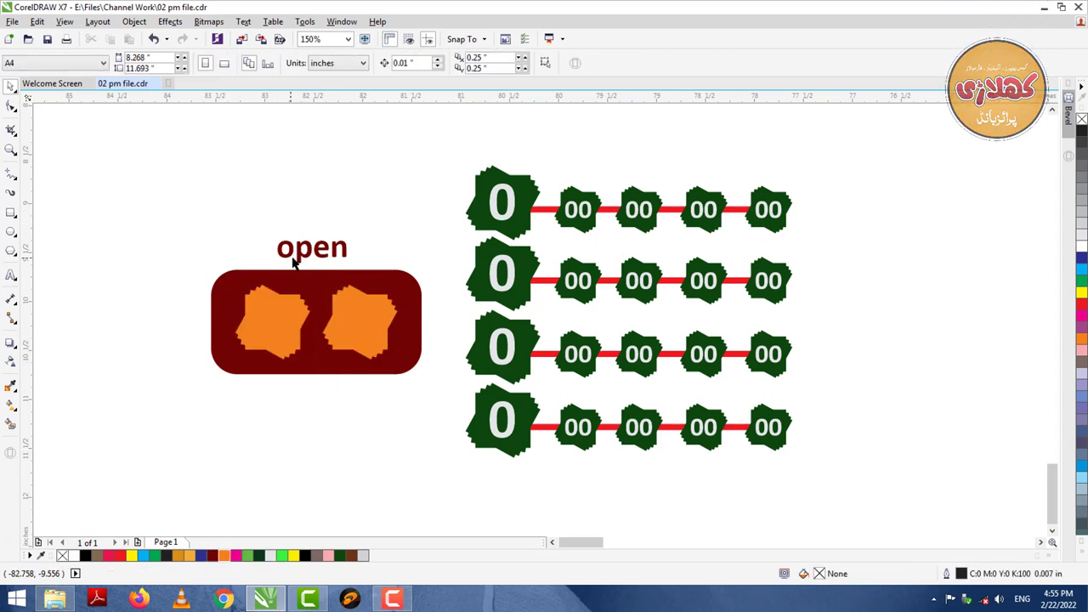
Step: Copy the "open" text below the panel, change it to FAV and centre it under the rounded rectangle
{"action": "left_click", "coordinate": [298, 255]}
{"action": "left_click_drag", "start_coordinate": [299, 255], "coordinate": [289, 410]}
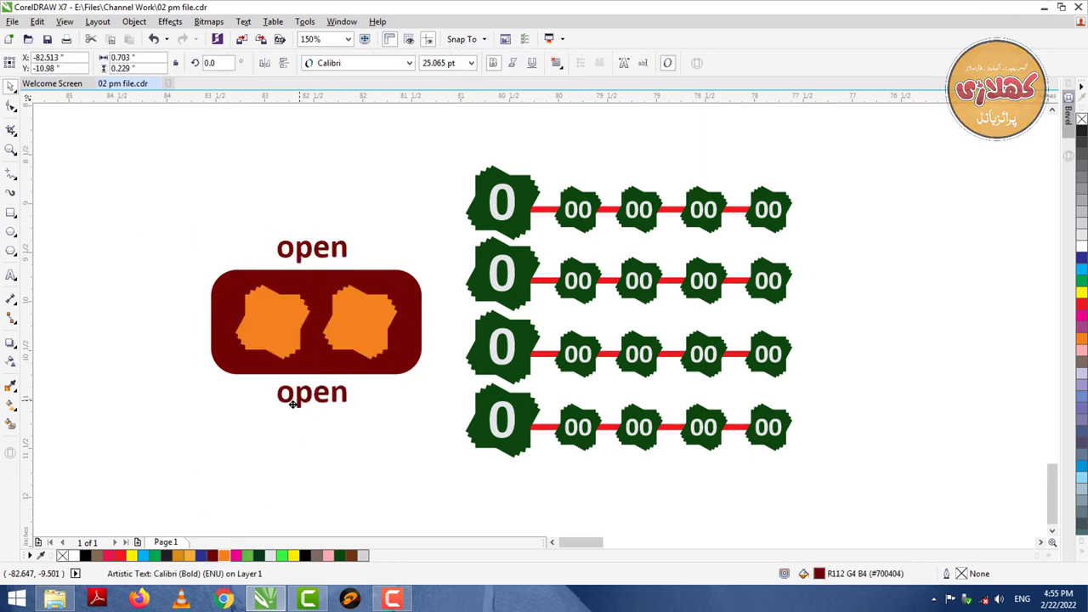
{"action": "double_click", "coordinate": [289, 410]}
{"action": "type", "text": "FAV"}
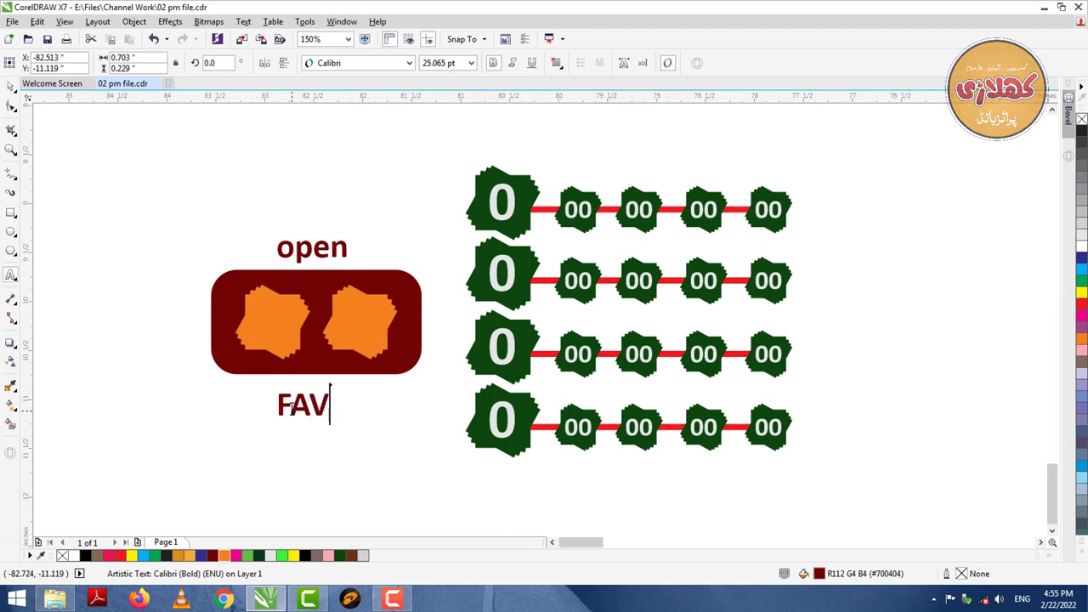
{"action": "key", "text": "ctrl+space"}
{"action": "left_click", "coordinate": [314, 364], "text": "shift"}
{"action": "key", "text": "c"}
{"action": "left_click", "coordinate": [335, 455]}
Step: Place a shorter copy of the dark red rounded rectangle behind FAV and fill the text with yellow
{"action": "left_click", "coordinate": [413, 342]}
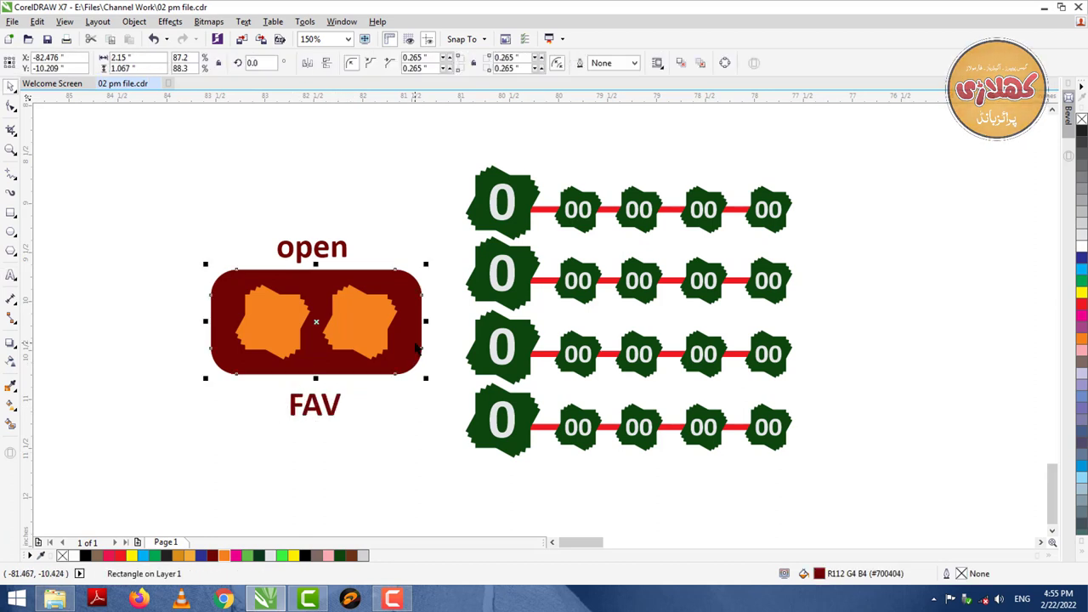
{"action": "left_click_drag", "start_coordinate": [413, 342], "coordinate": [388, 456]}
{"action": "left_click_drag", "start_coordinate": [316, 491], "coordinate": [365, 379]}
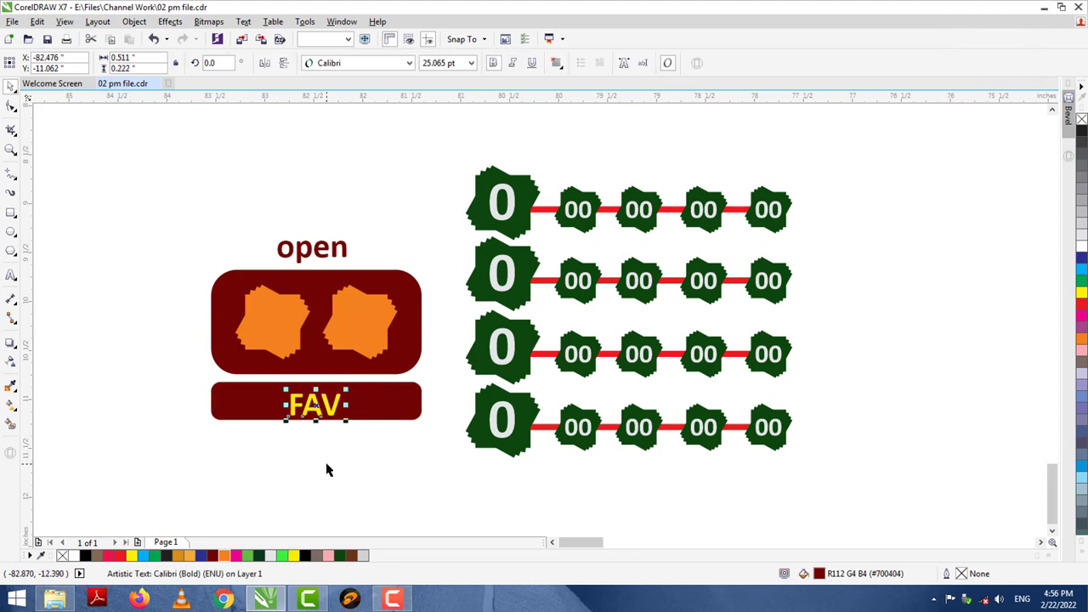
{"action": "left_click", "coordinate": [375, 394], "text": "shift"}
{"action": "left_click", "coordinate": [315, 503]}
Step: Stretch the rounded rectangle behind FAV downward to about 1.7 times its height
{"action": "key", "text": "F2"}
{"action": "left_click_drag", "start_coordinate": [142, 349], "coordinate": [520, 465]}
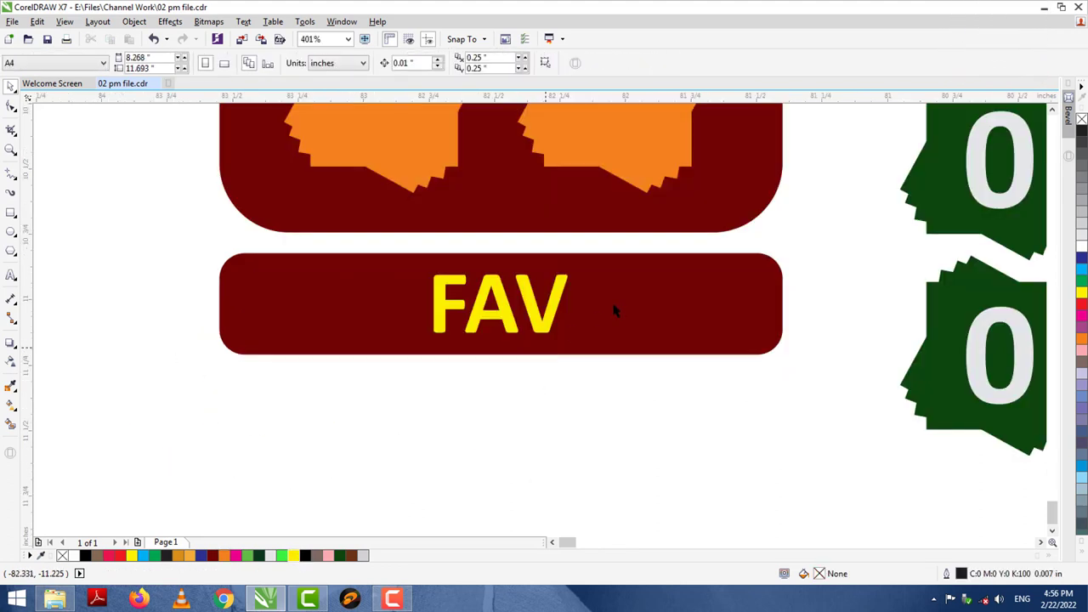
{"action": "left_click", "coordinate": [614, 309]}
{"action": "left_click_drag", "start_coordinate": [501, 361], "coordinate": [501, 429]}
{"action": "key", "text": "Tab"}
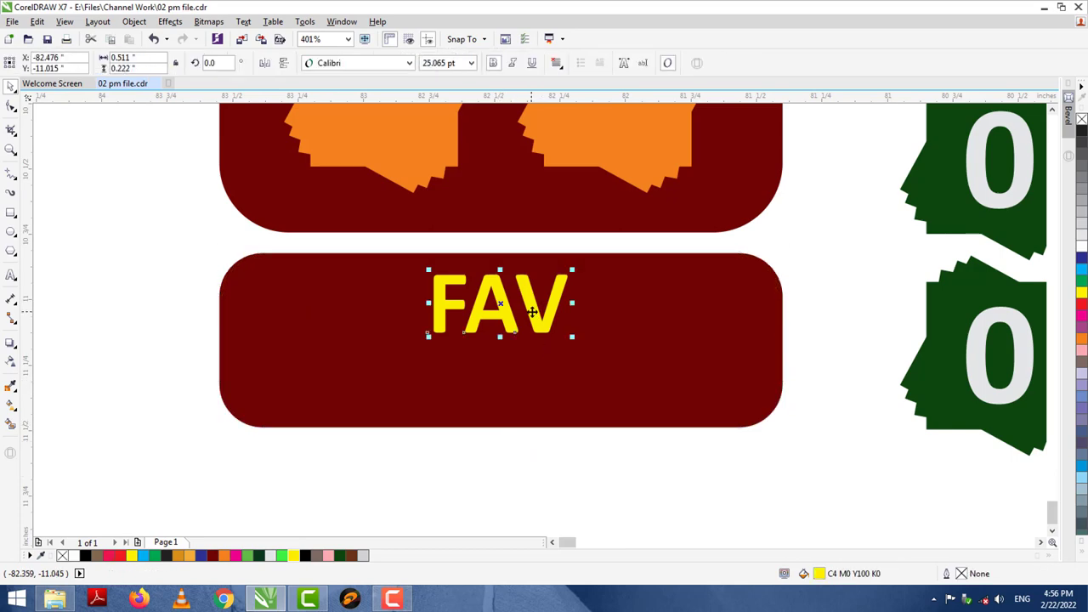
{"action": "left_click", "coordinate": [510, 414], "text": "shift"}
{"action": "scroll", "coordinate": [451, 408], "scroll_direction": "down", "scroll_amount": 1}
{"action": "left_click", "coordinate": [311, 331]}
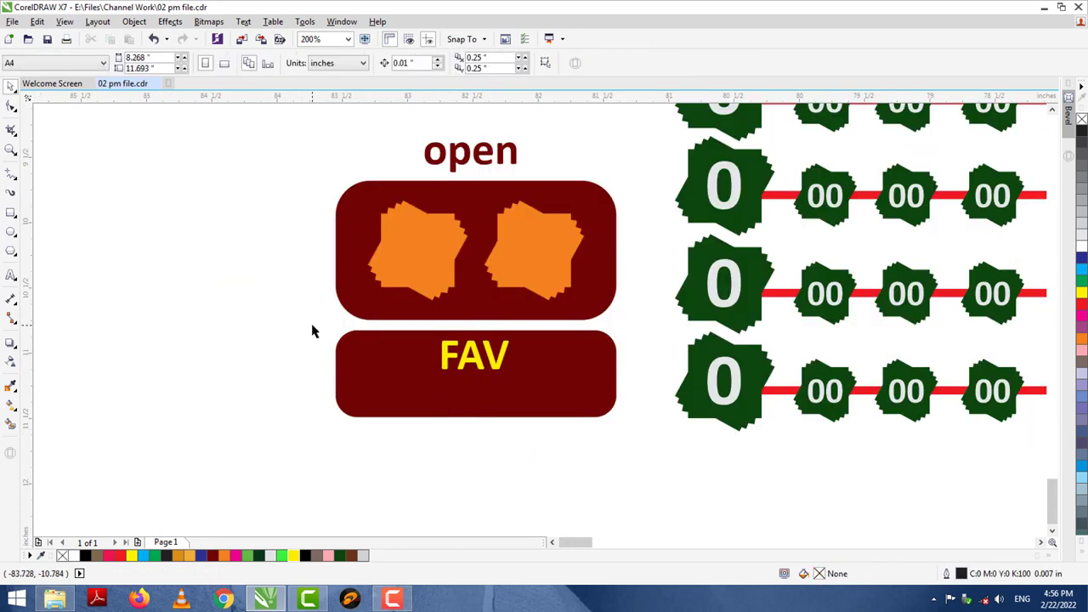
{"action": "scroll", "coordinate": [311, 331], "scroll_direction": "down", "scroll_amount": 1}
{"action": "scroll", "coordinate": [1052, 113], "scroll_direction": "up", "scroll_amount": 3}
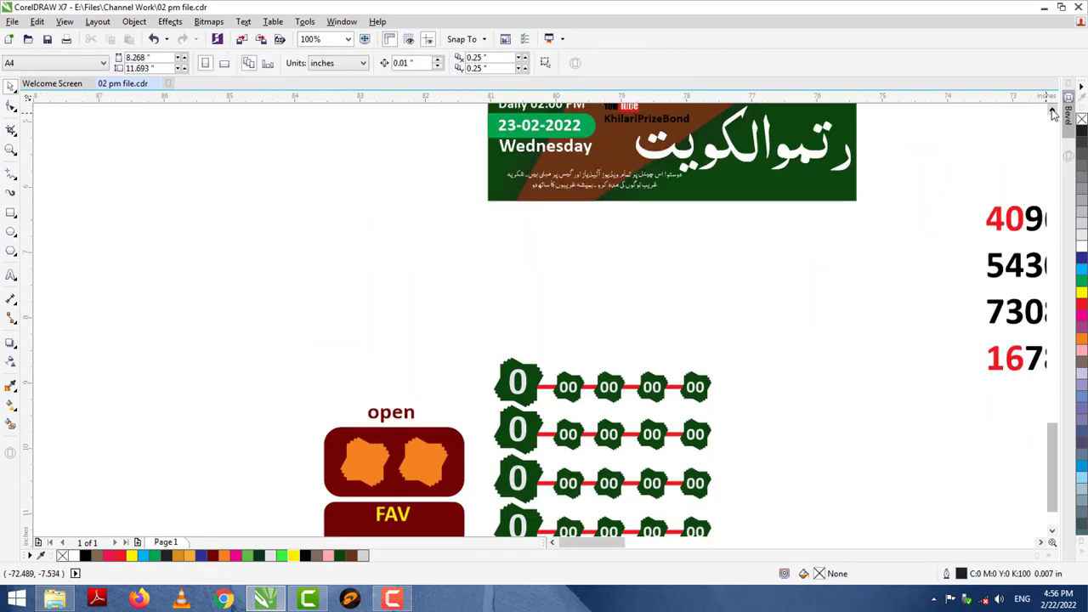
{"action": "scroll", "coordinate": [1052, 113], "scroll_direction": "up", "scroll_amount": 4}
{"action": "left_click", "coordinate": [494, 287]}
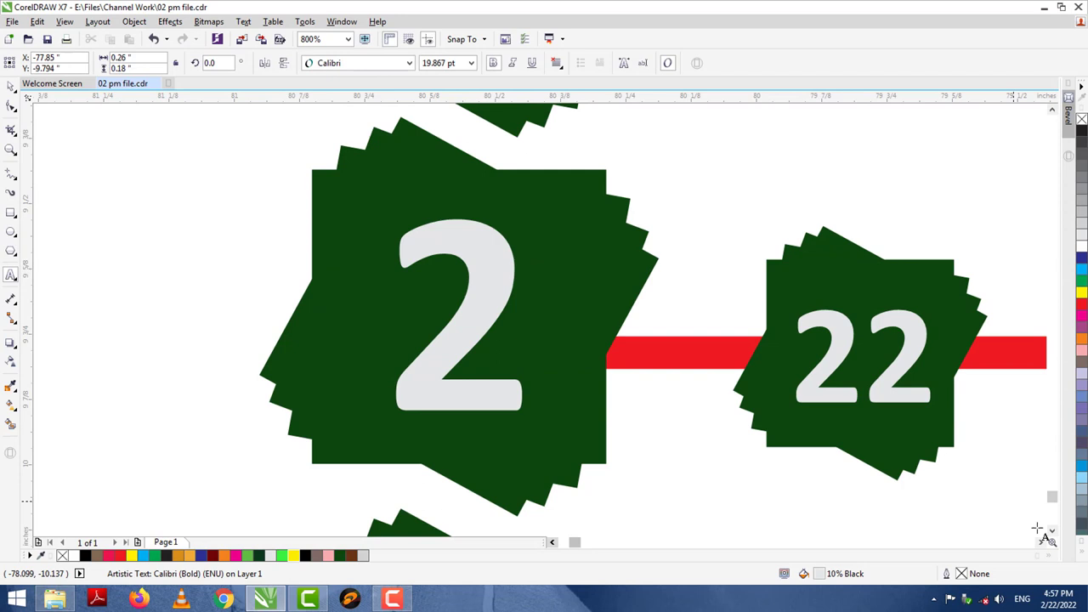
Step: Change the third row's large badge number to 5 and its first small badge to 51
{"action": "left_click", "coordinate": [1052, 531]}
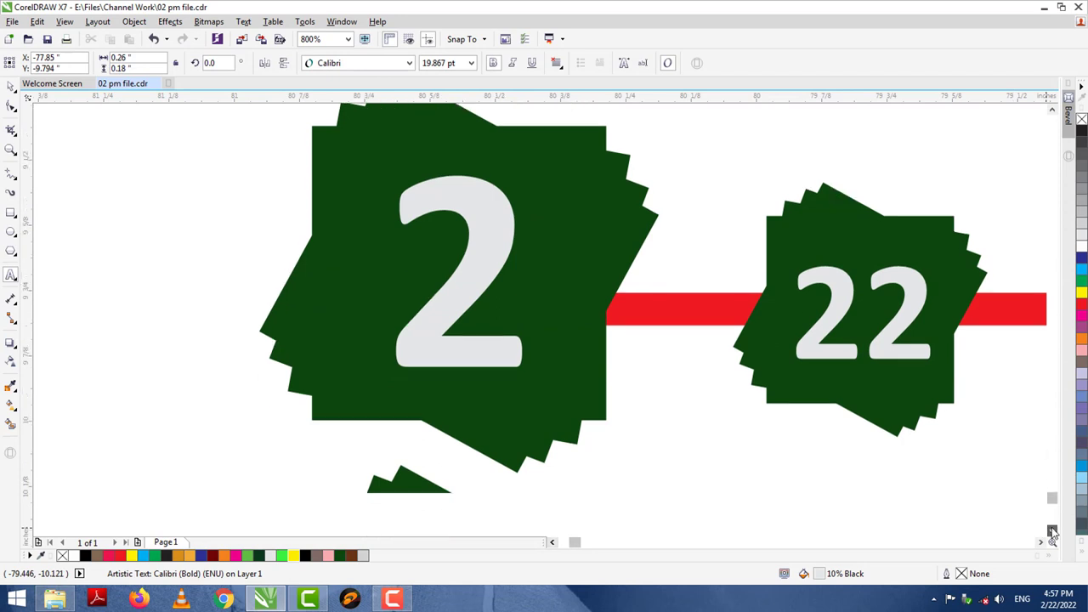
{"action": "left_click", "coordinate": [1052, 532]}
{"action": "double_click", "coordinate": [515, 394]}
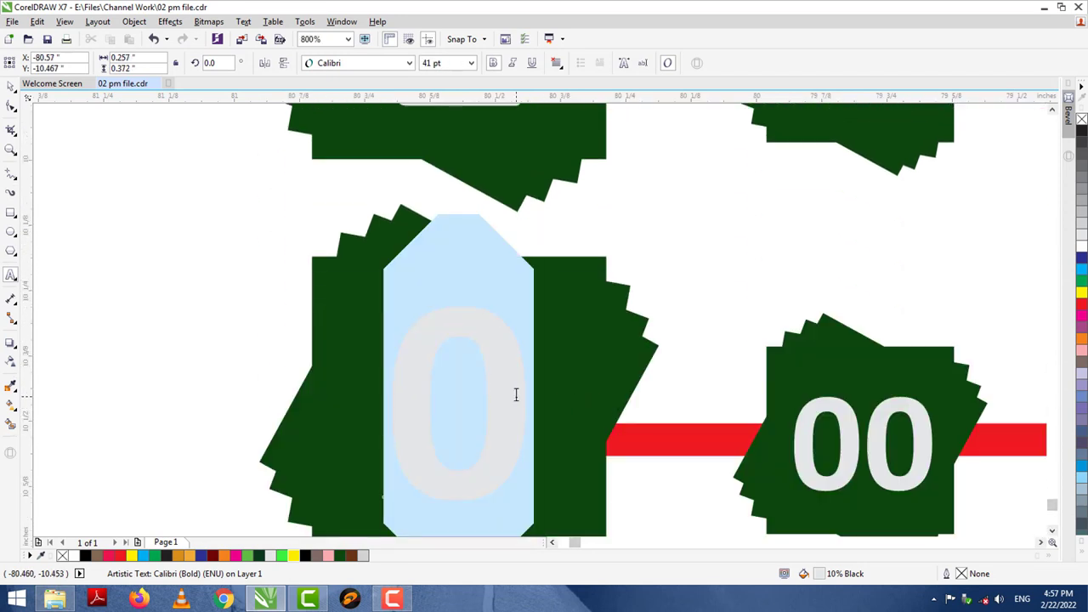
{"action": "type", "text": "5"}
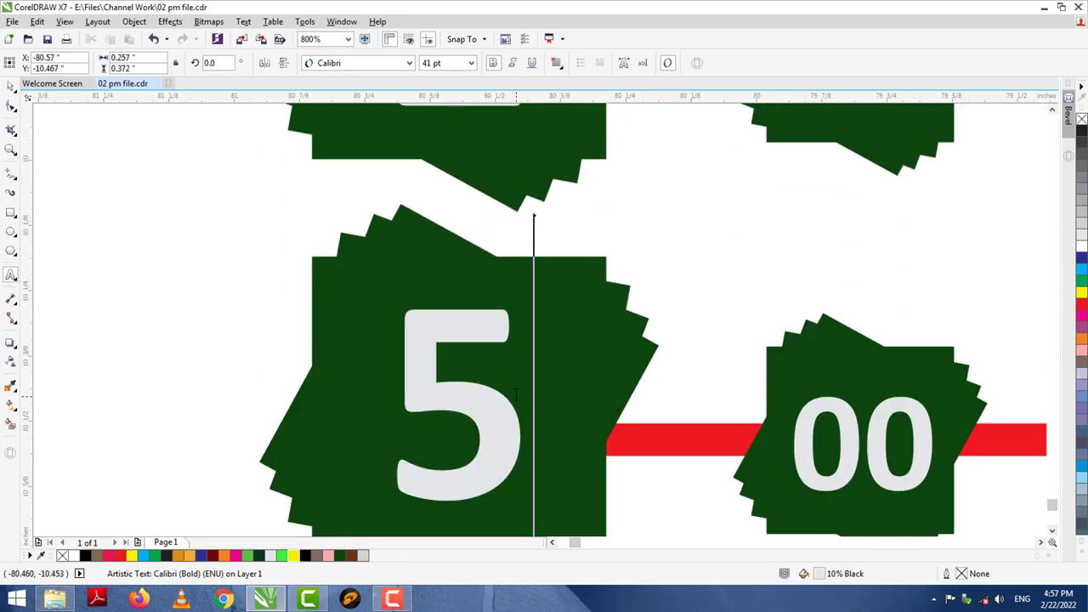
{"action": "double_click", "coordinate": [854, 451]}
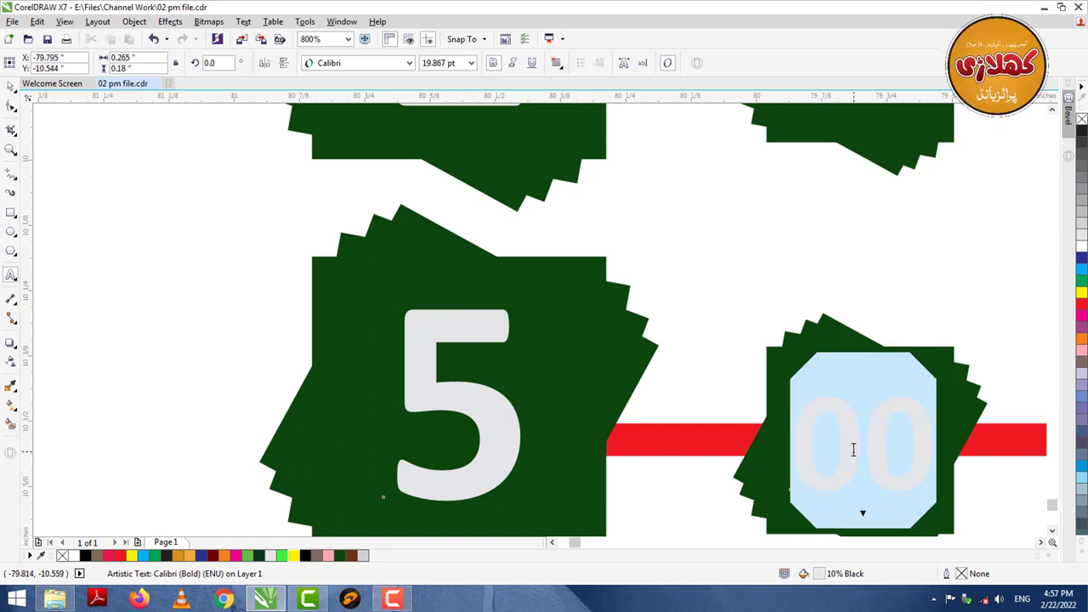
{"action": "type", "text": "51"}
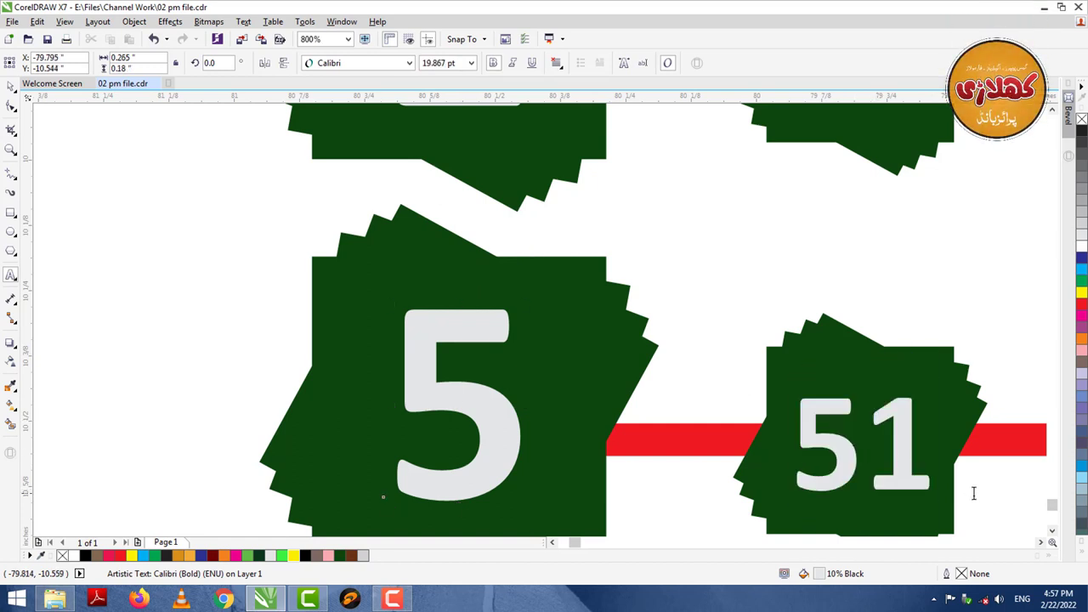
Step: Change the remaining three small badges of the third row to 52, 55 and 56
{"action": "left_click", "coordinate": [1041, 542]}
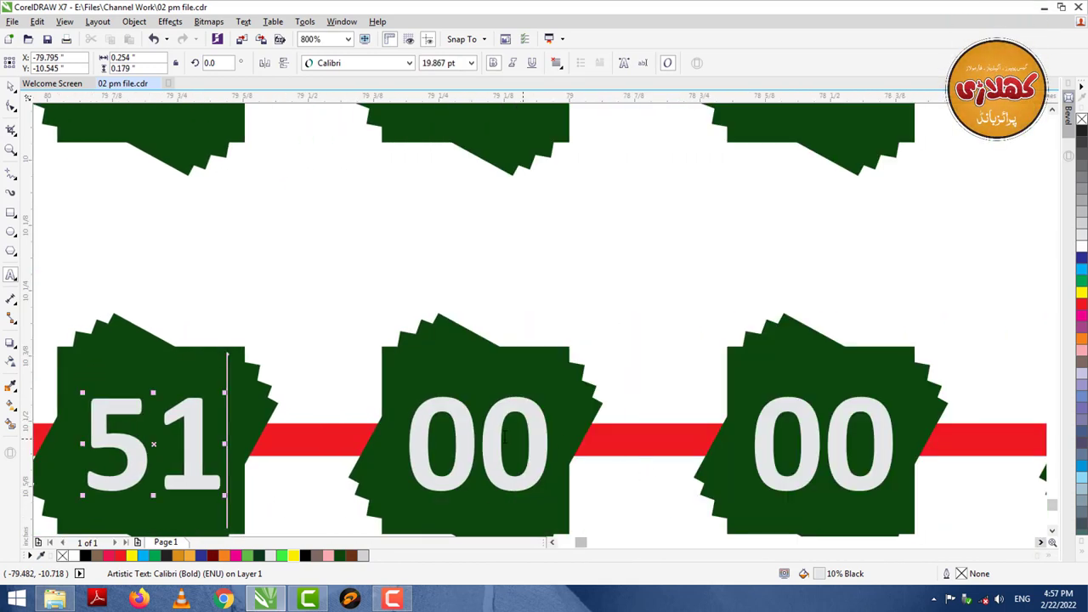
{"action": "double_click", "coordinate": [492, 437]}
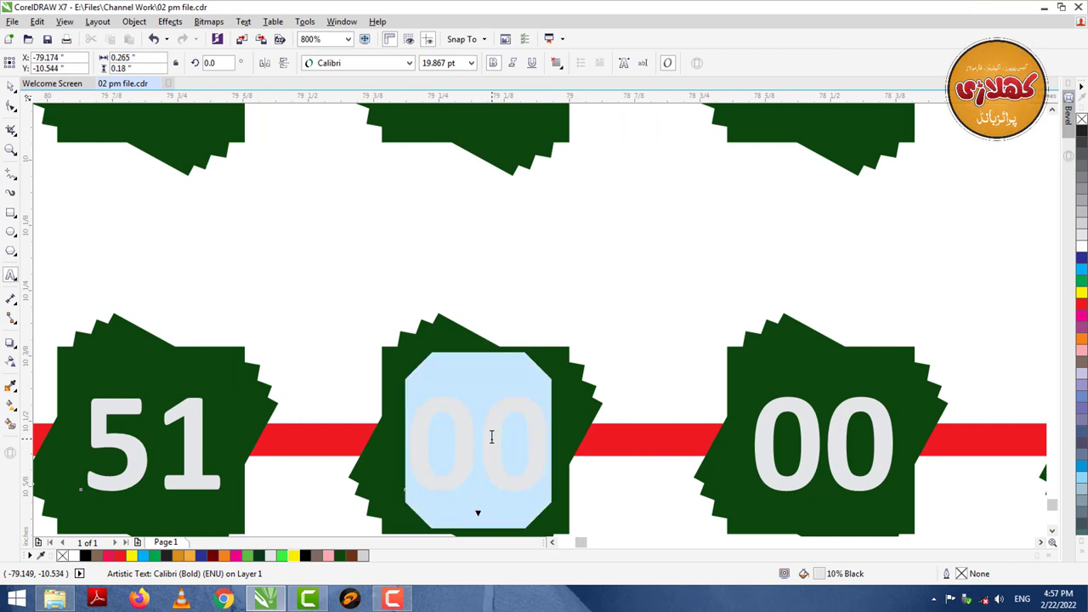
{"action": "type", "text": "52"}
{"action": "double_click", "coordinate": [831, 444]}
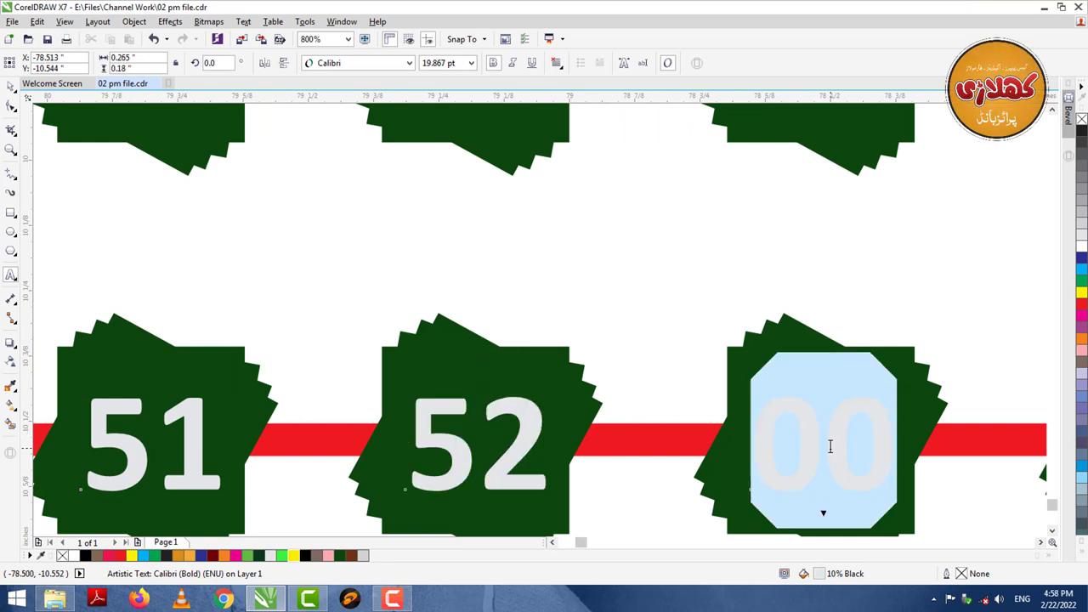
{"action": "type", "text": "55"}
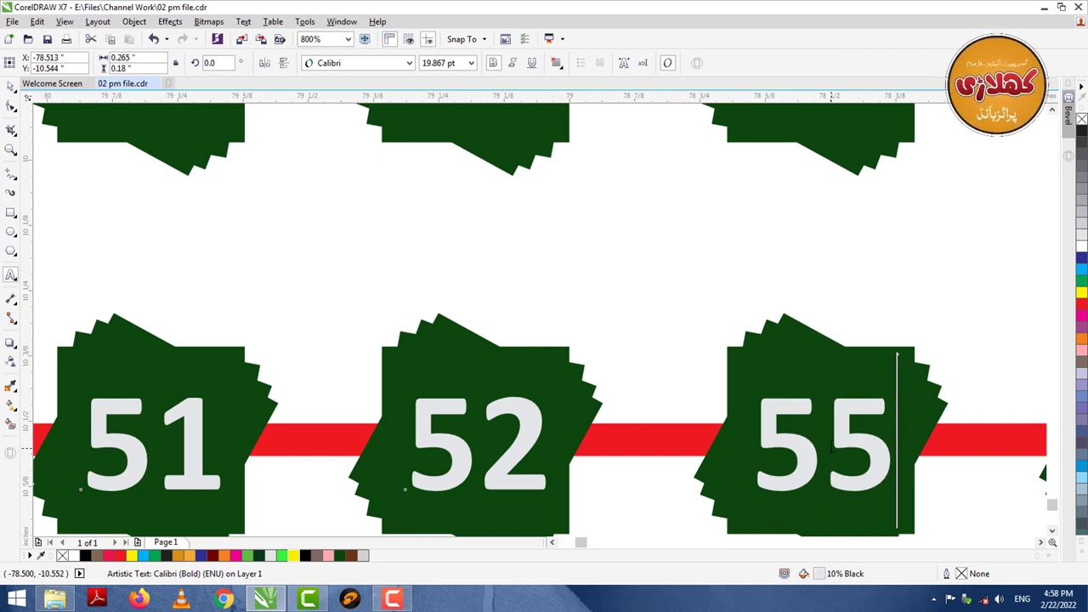
{"action": "left_click", "coordinate": [1042, 543]}
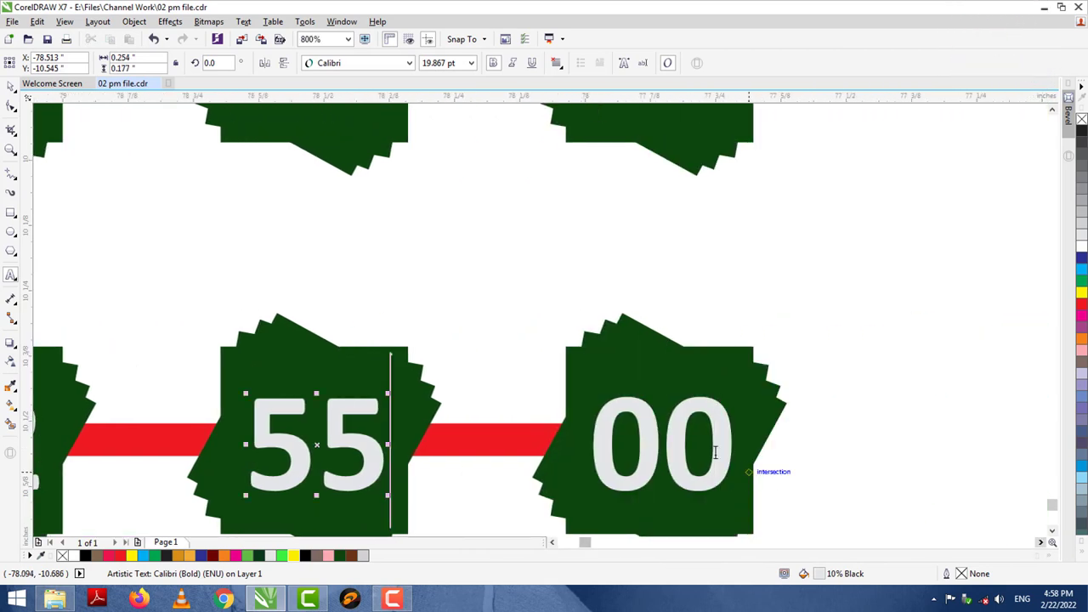
{"action": "double_click", "coordinate": [676, 438]}
{"action": "type", "text": "56"}
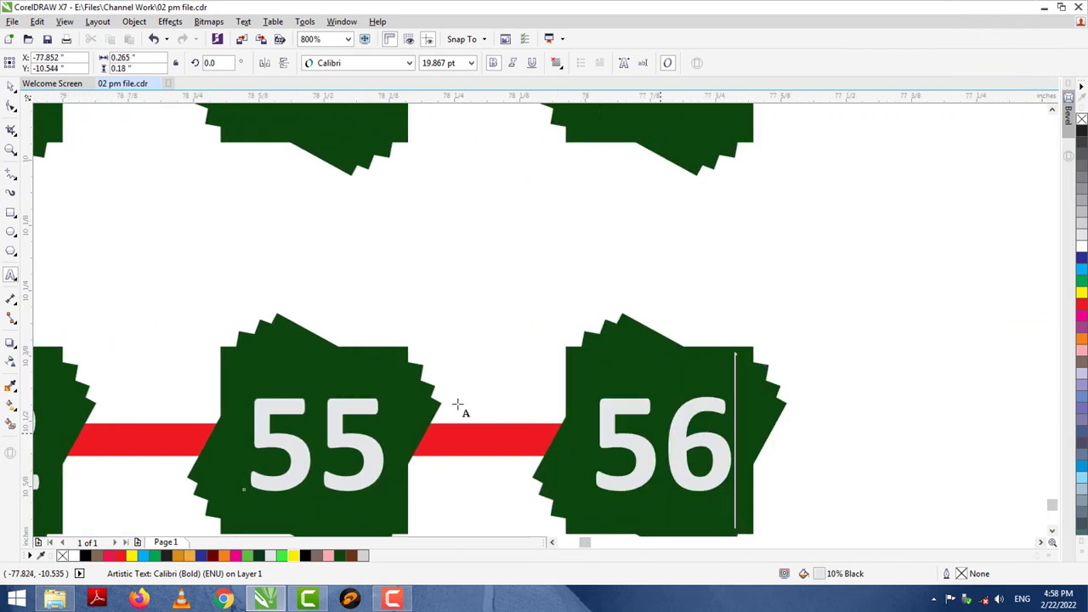
Step: Change the fourth row's large badge number to 6 and its first small badge to 66
{"action": "left_click", "coordinate": [551, 543]}
{"action": "left_click", "coordinate": [552, 543]}
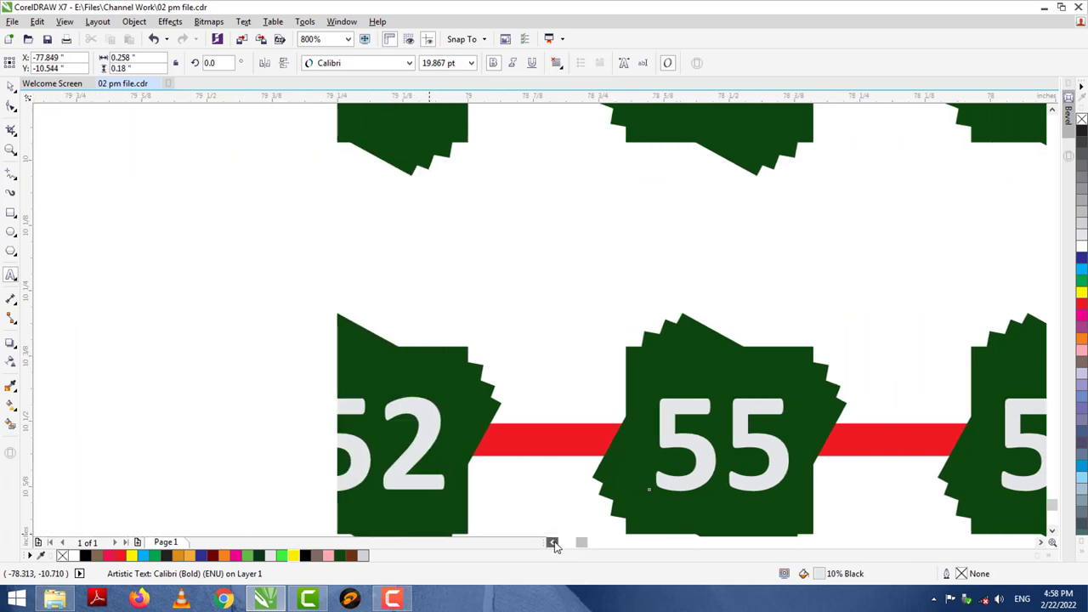
{"action": "left_click", "coordinate": [552, 543]}
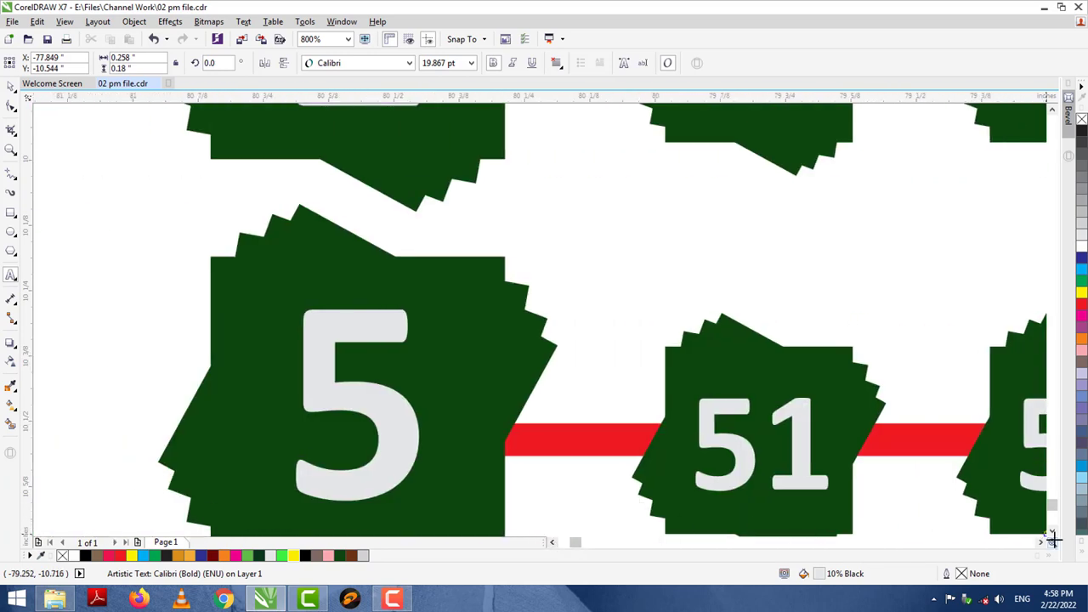
{"action": "left_click", "coordinate": [1052, 532]}
{"action": "left_click", "coordinate": [1052, 531]}
{"action": "left_click", "coordinate": [1052, 532]}
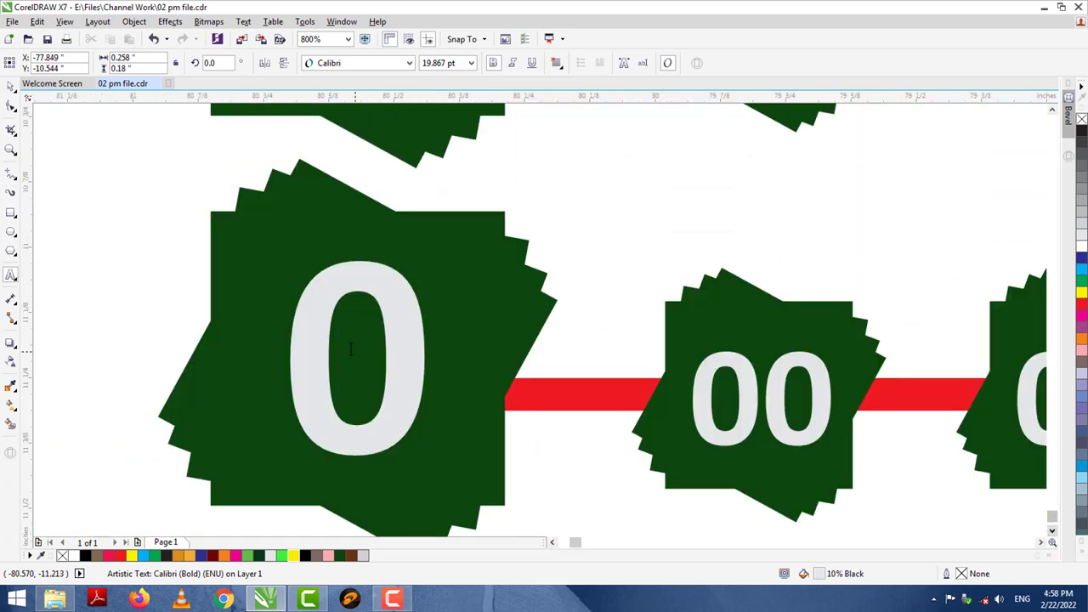
{"action": "double_click", "coordinate": [396, 357]}
{"action": "type", "text": "6"}
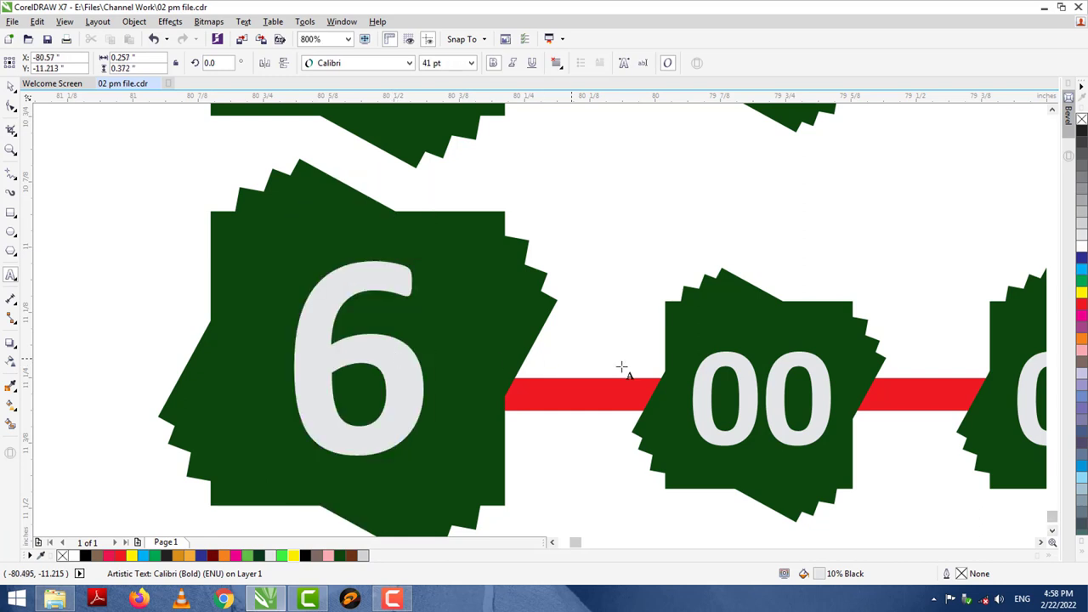
{"action": "double_click", "coordinate": [752, 384]}
{"action": "type", "text": "66"}
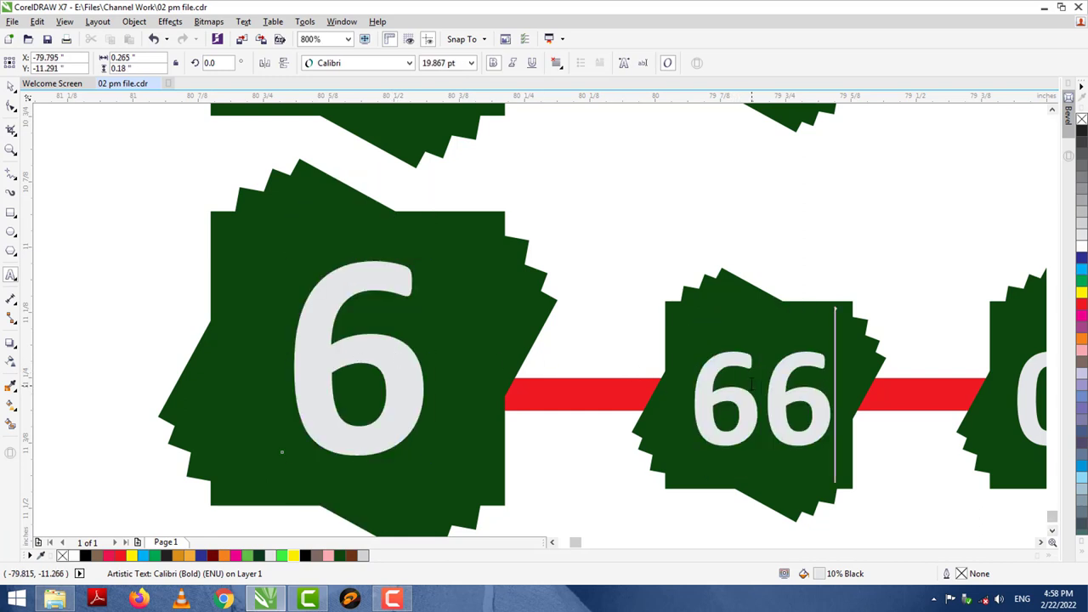
Step: Change the second and third small badges of the fourth row to 62 and 65
{"action": "left_click", "coordinate": [1040, 541]}
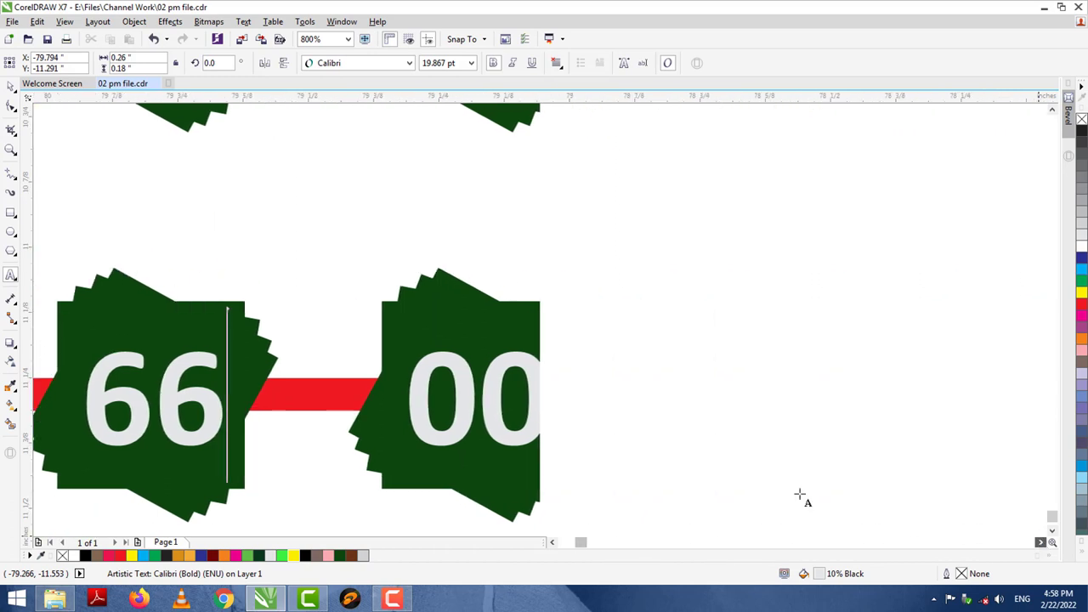
{"action": "double_click", "coordinate": [472, 410]}
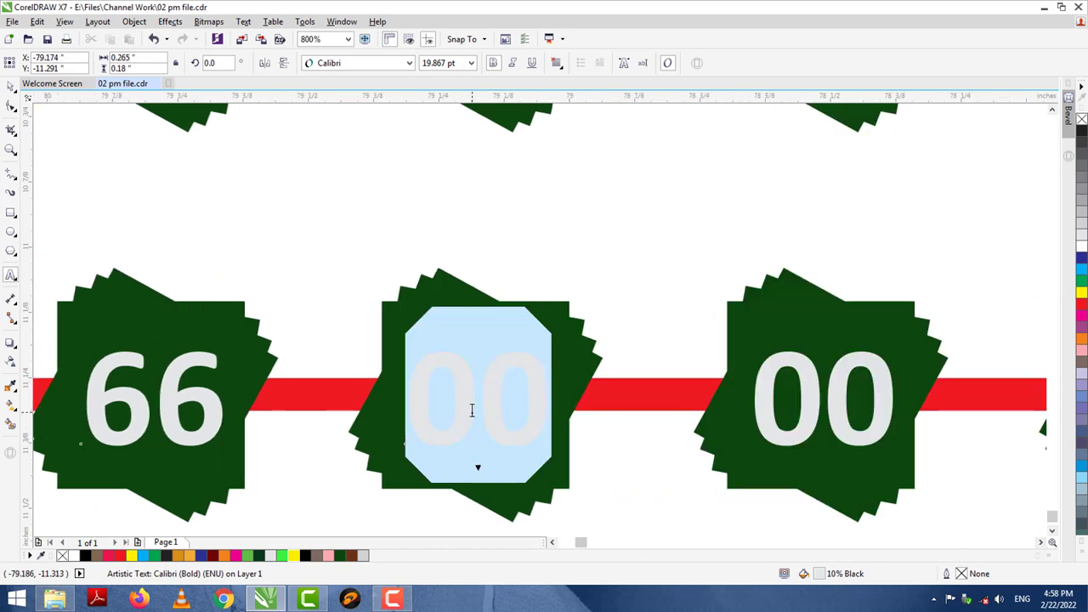
{"action": "type", "text": "5"}
{"action": "key", "text": "BackSpace"}
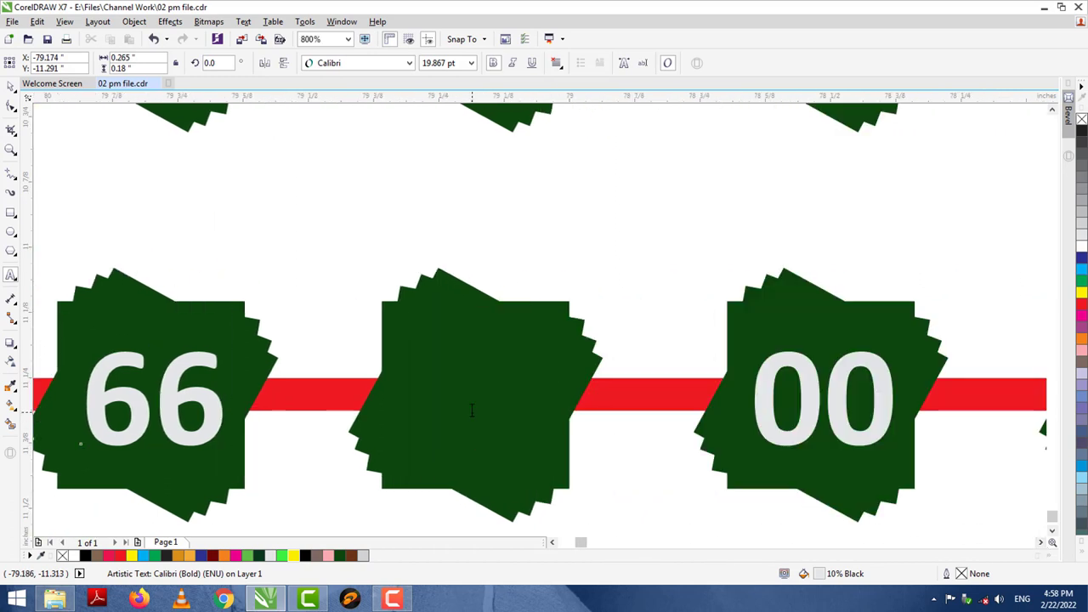
{"action": "type", "text": "62"}
{"action": "left_click", "coordinate": [841, 415]}
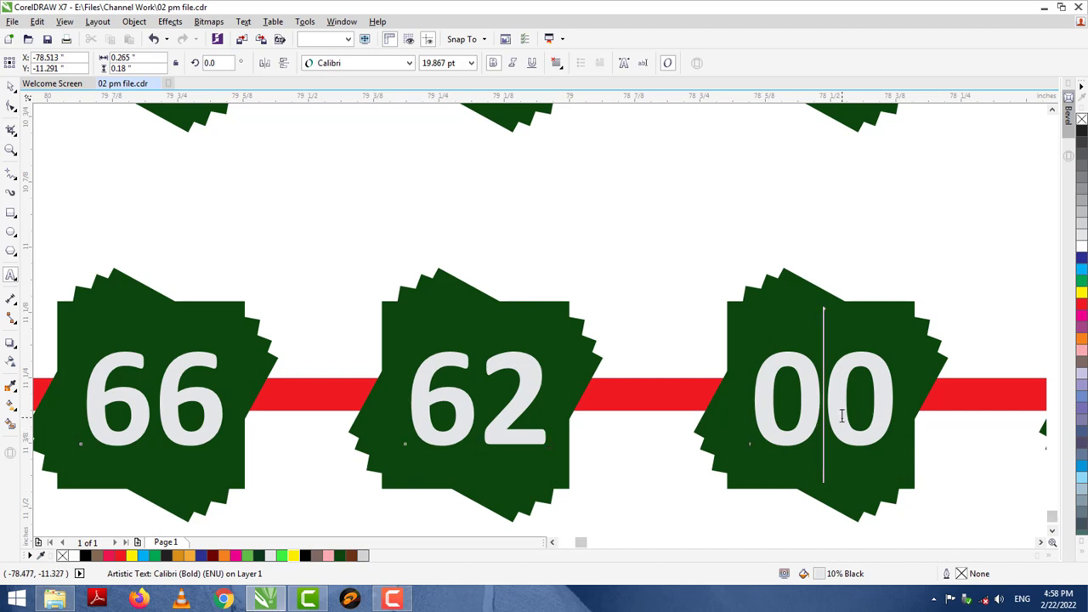
{"action": "double_click", "coordinate": [842, 415]}
{"action": "type", "text": "6"}
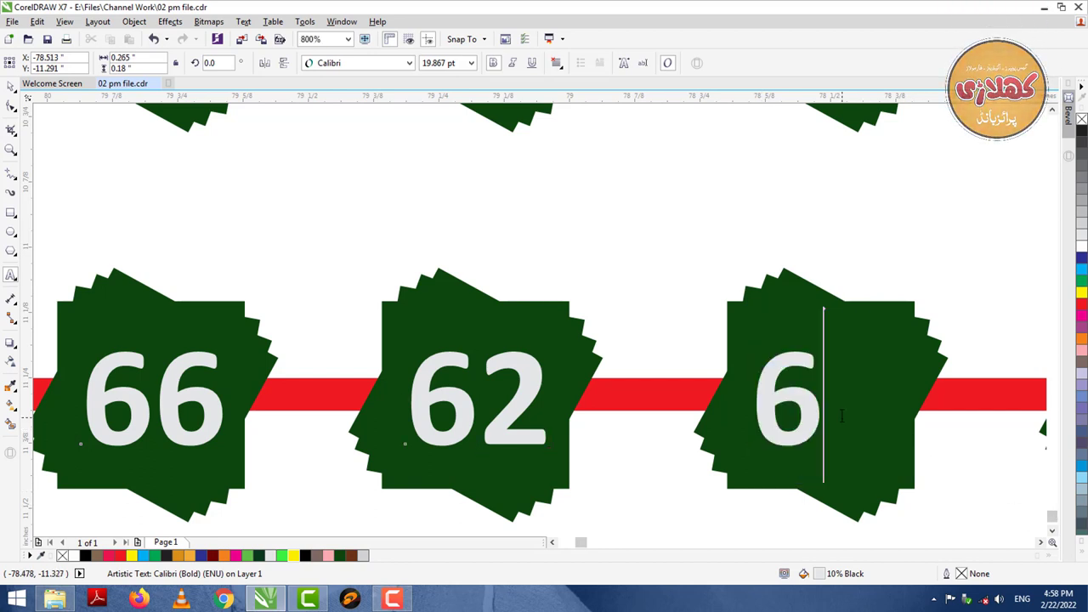
{"action": "type", "text": "5"}
Step: Change the last small badge of the fourth row to 61
{"action": "scroll", "coordinate": [1010, 537], "scroll_direction": "right", "scroll_amount": 5}
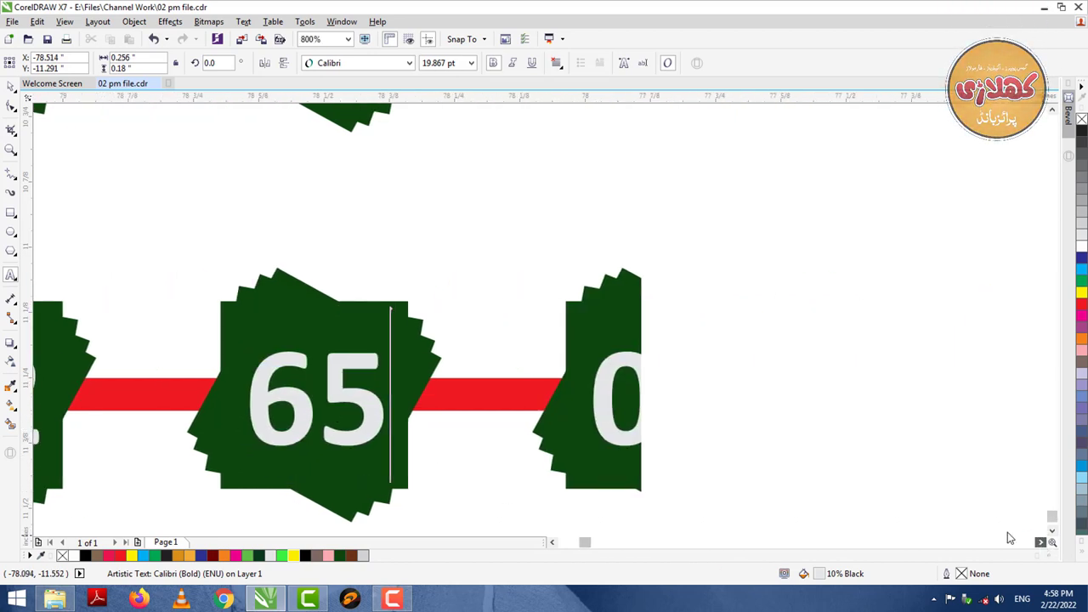
{"action": "scroll", "coordinate": [1010, 537], "scroll_direction": "right", "scroll_amount": 2}
{"action": "left_click", "coordinate": [579, 415]}
{"action": "double_click", "coordinate": [579, 415]}
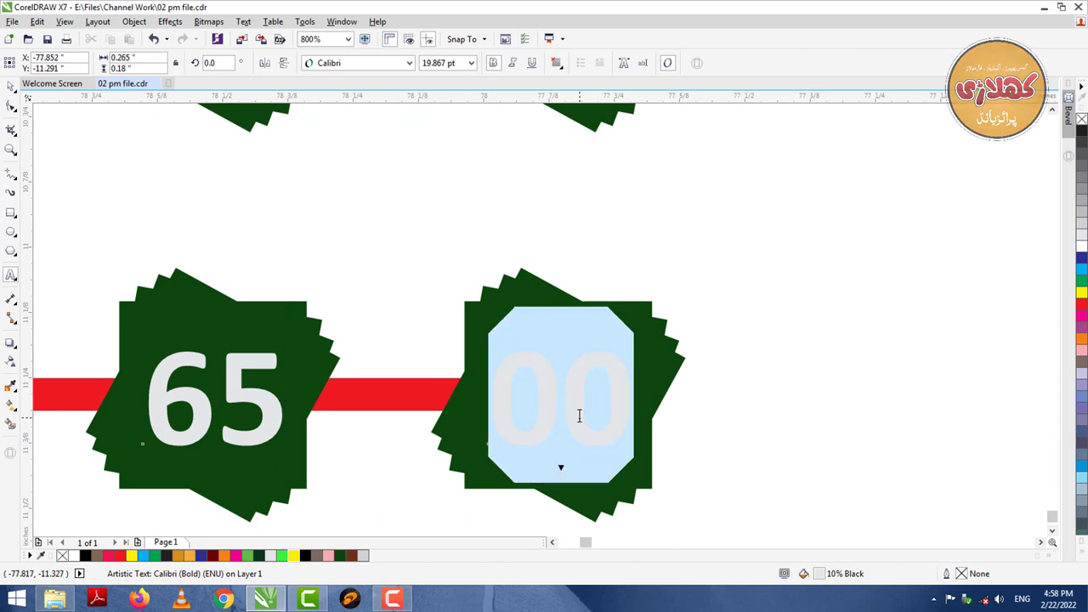
{"action": "type", "text": "61"}
{"action": "key", "text": "Escape"}
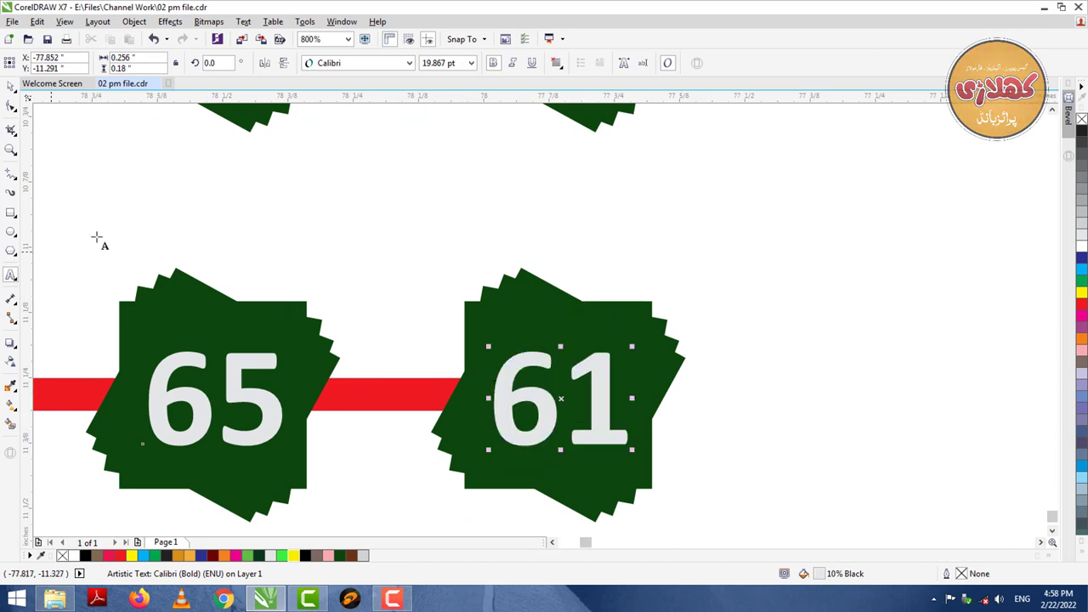
Step: Copy the "open" text onto the first orange badge as the number 1, enlarged to about 41.6 pt and centred
{"action": "scroll", "coordinate": [551, 544], "scroll_direction": "left", "scroll_amount": 6}
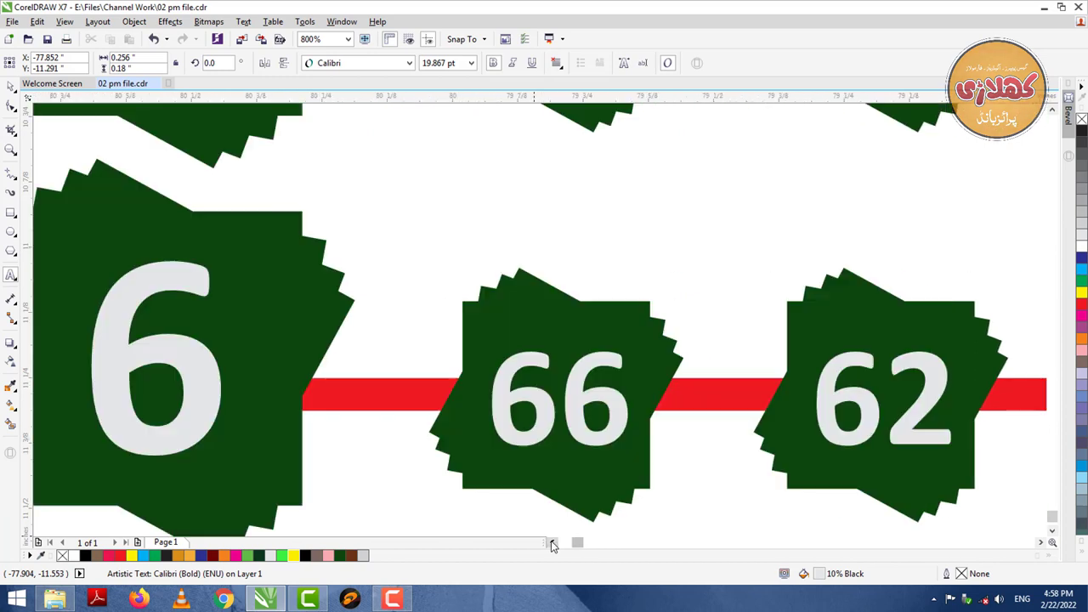
{"action": "scroll", "coordinate": [551, 544], "scroll_direction": "left", "scroll_amount": 8}
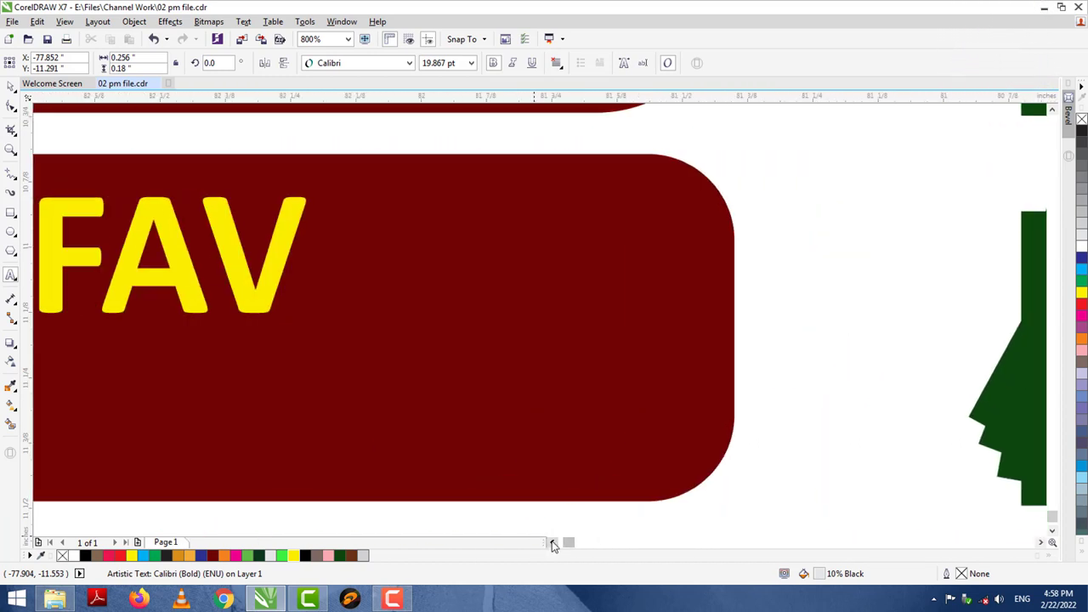
{"action": "scroll", "coordinate": [551, 544], "scroll_direction": "left", "scroll_amount": 4}
{"action": "scroll", "coordinate": [553, 444], "scroll_direction": "down", "scroll_amount": 2}
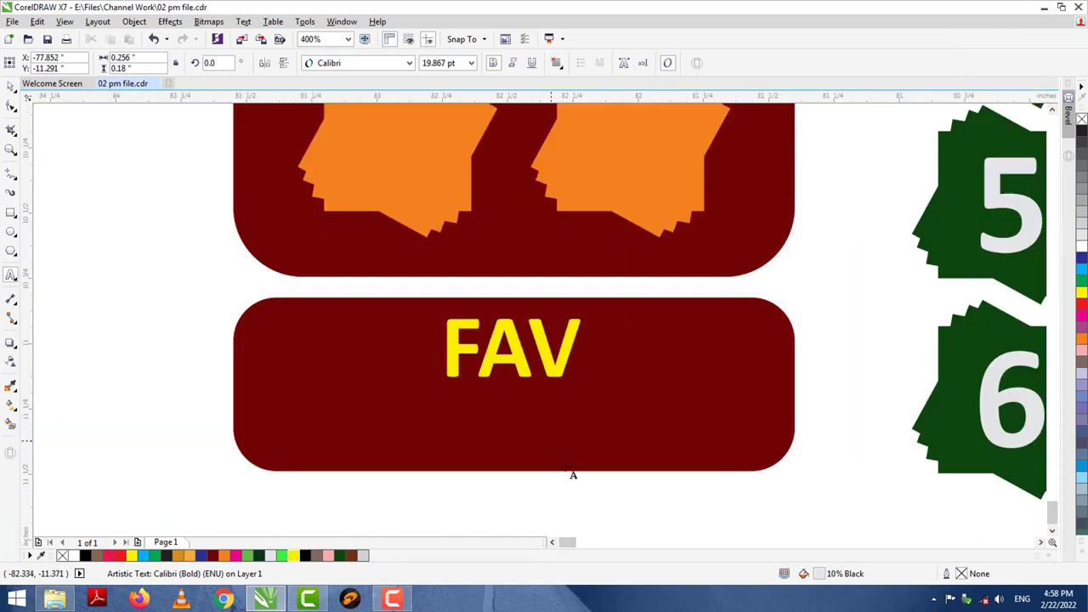
{"action": "scroll", "coordinate": [1052, 111], "scroll_direction": "up", "scroll_amount": 3}
{"action": "left_click", "coordinate": [1053, 112]}
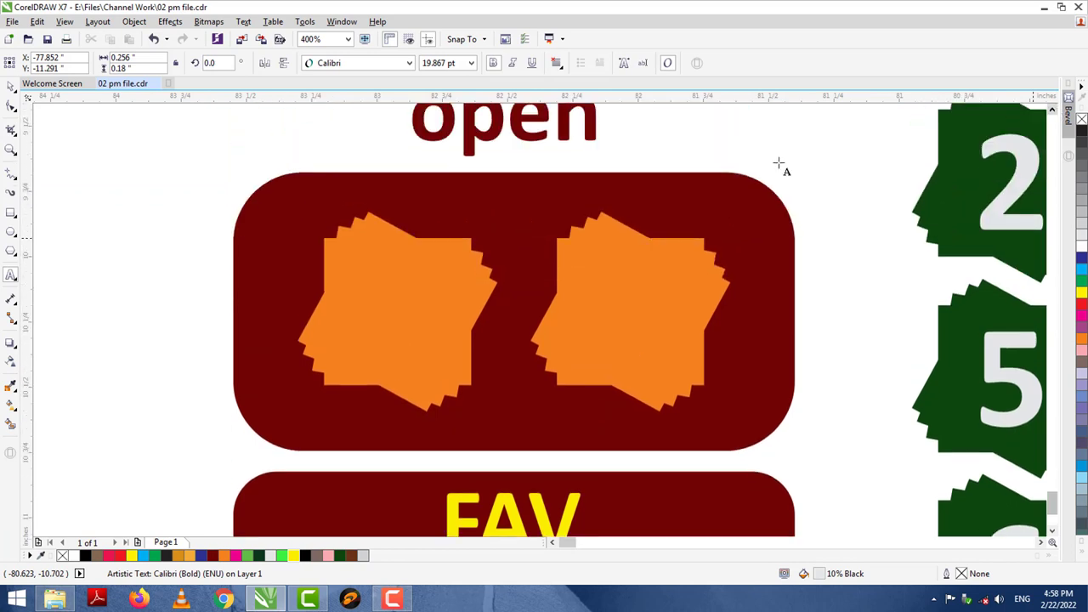
{"action": "left_click", "coordinate": [461, 136]}
{"action": "left_click_drag", "start_coordinate": [426, 331], "coordinate": [404, 321]}
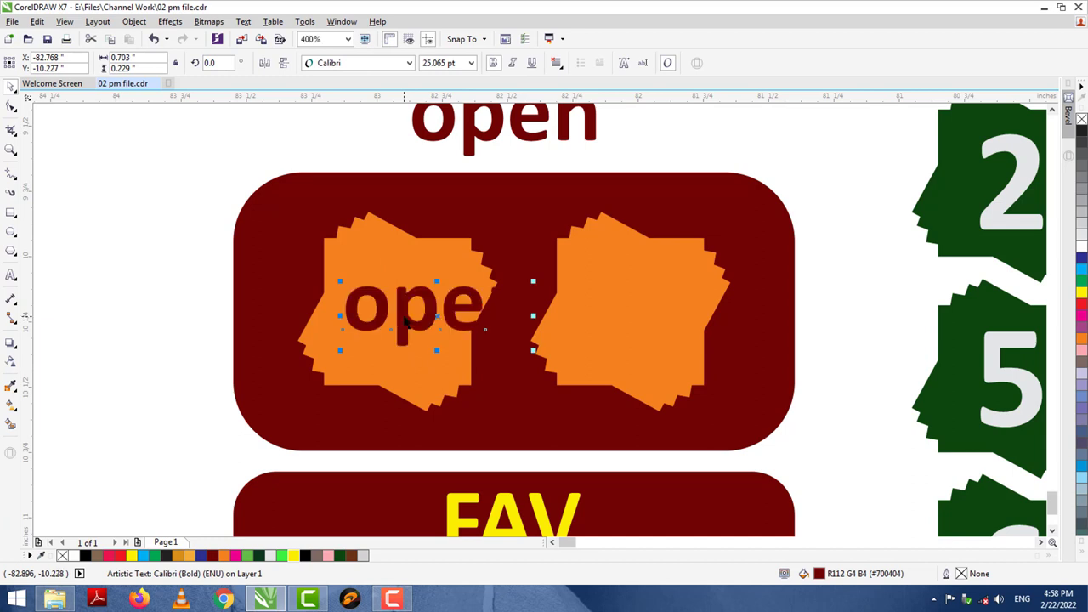
{"action": "key", "text": "ctrl+a"}
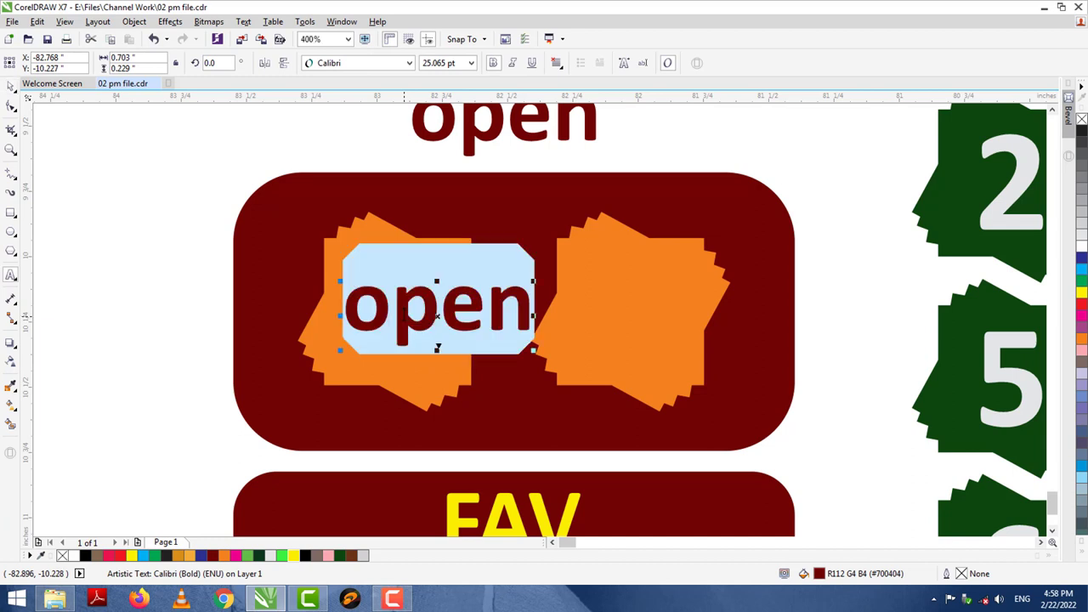
{"action": "type", "text": "1"}
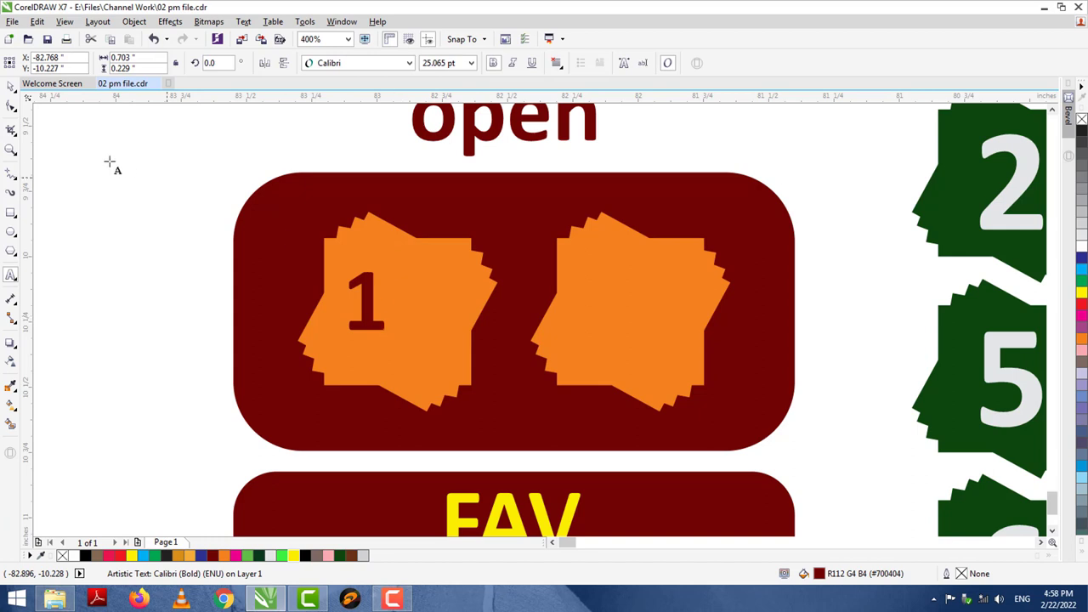
{"action": "left_click", "coordinate": [12, 89]}
{"action": "left_click_drag", "start_coordinate": [389, 335], "coordinate": [397, 311]}
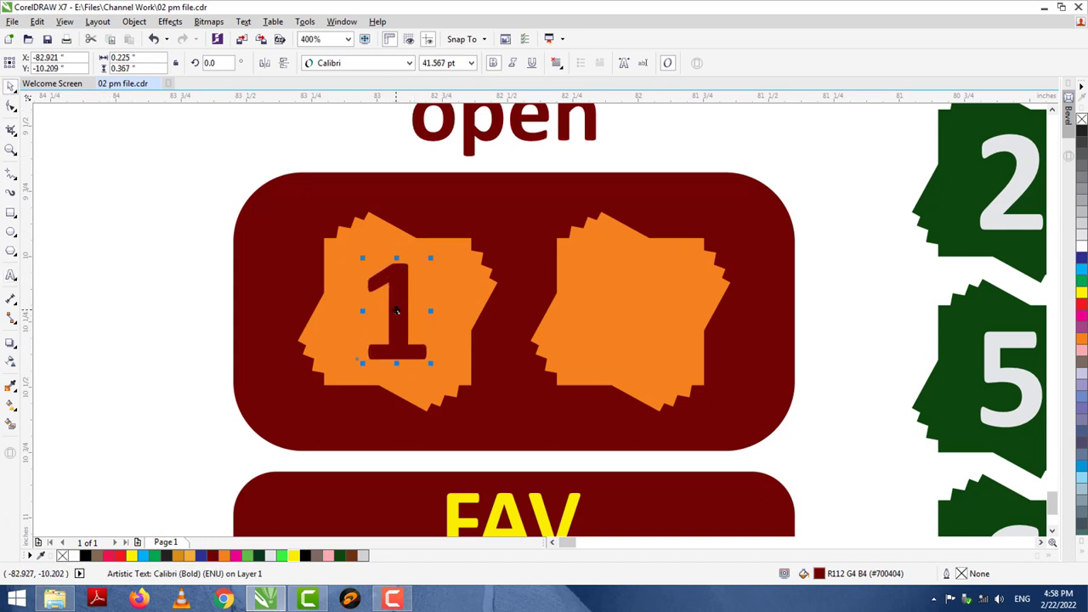
Step: Copy the number 1 onto the second orange badge and change the copy to 2
{"action": "right_click", "coordinate": [642, 304]}
{"action": "left_click_drag", "start_coordinate": [643, 303], "coordinate": [634, 306]}
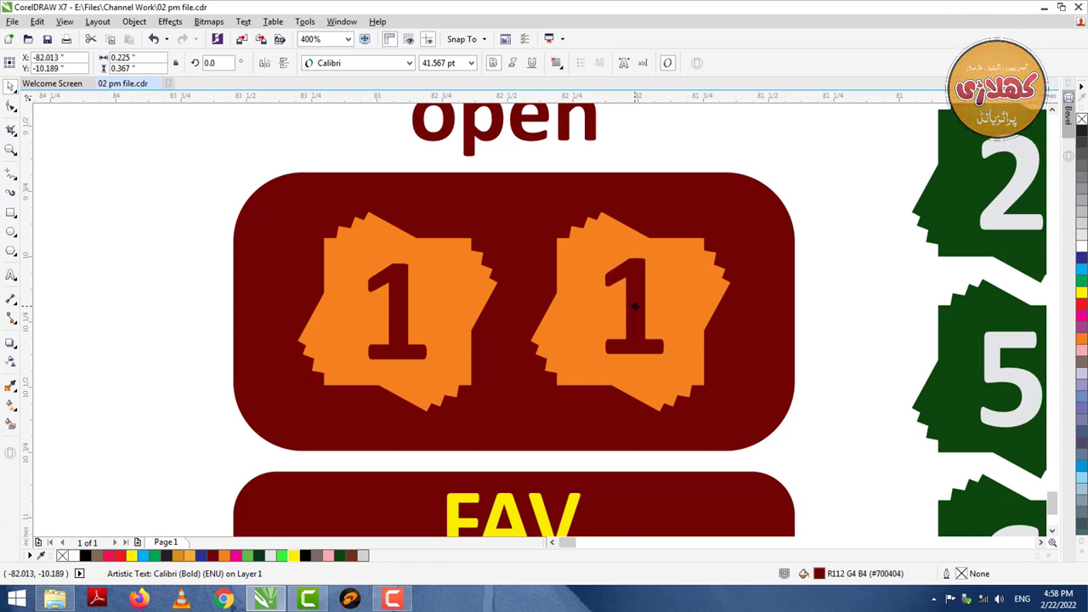
{"action": "key", "text": "F8"}
{"action": "key", "text": "ctrl+a"}
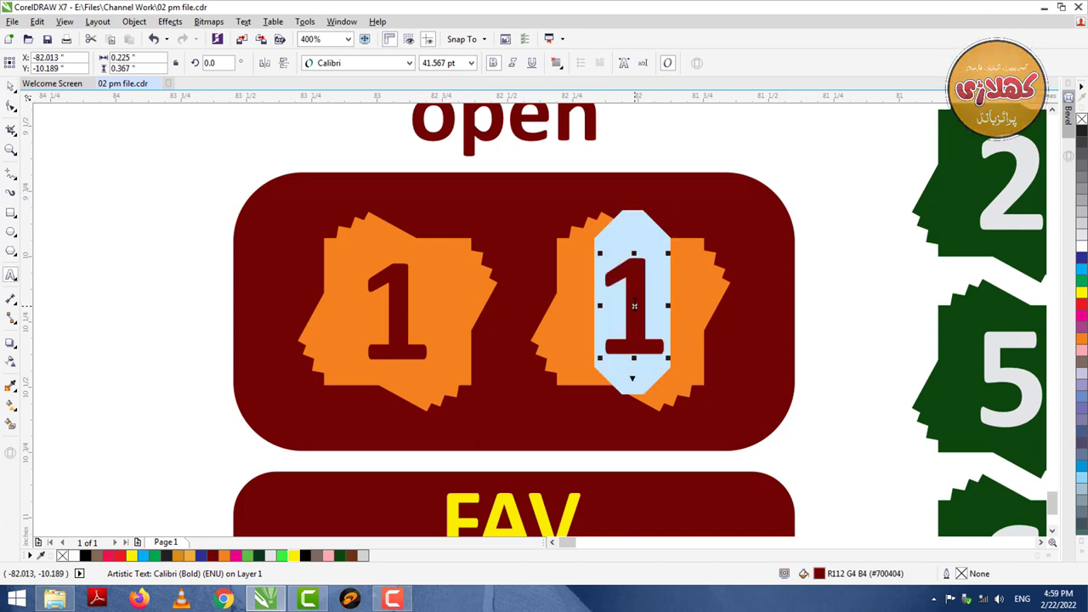
{"action": "type", "text": "2"}
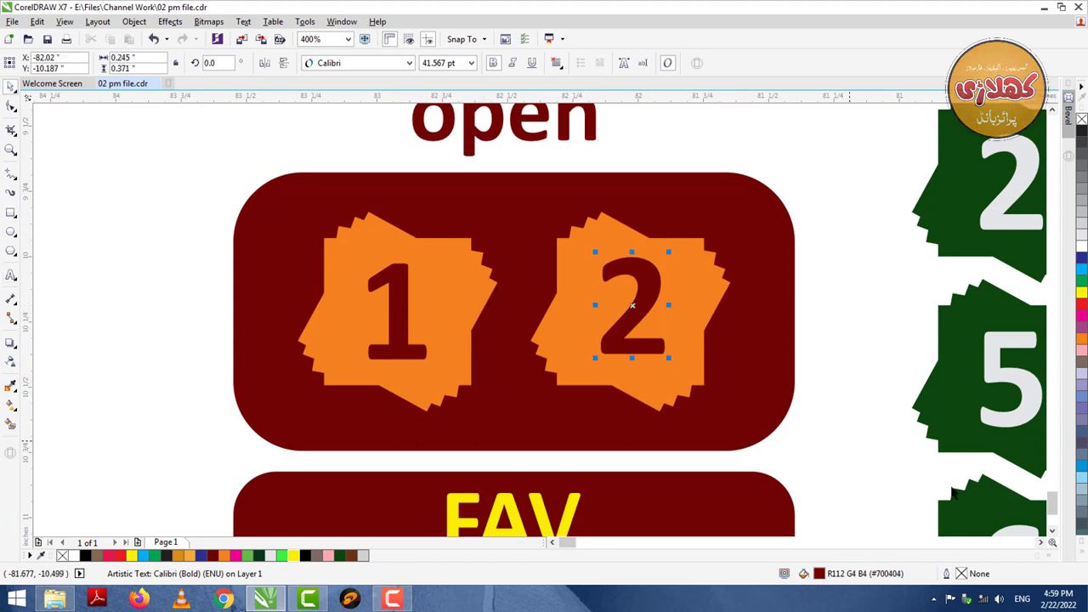
Step: Place a copy of the number 2 in the FAV panel and fill it with light orange (#F2AB38)
{"action": "scroll", "coordinate": [1053, 535], "scroll_direction": "down", "scroll_amount": 3}
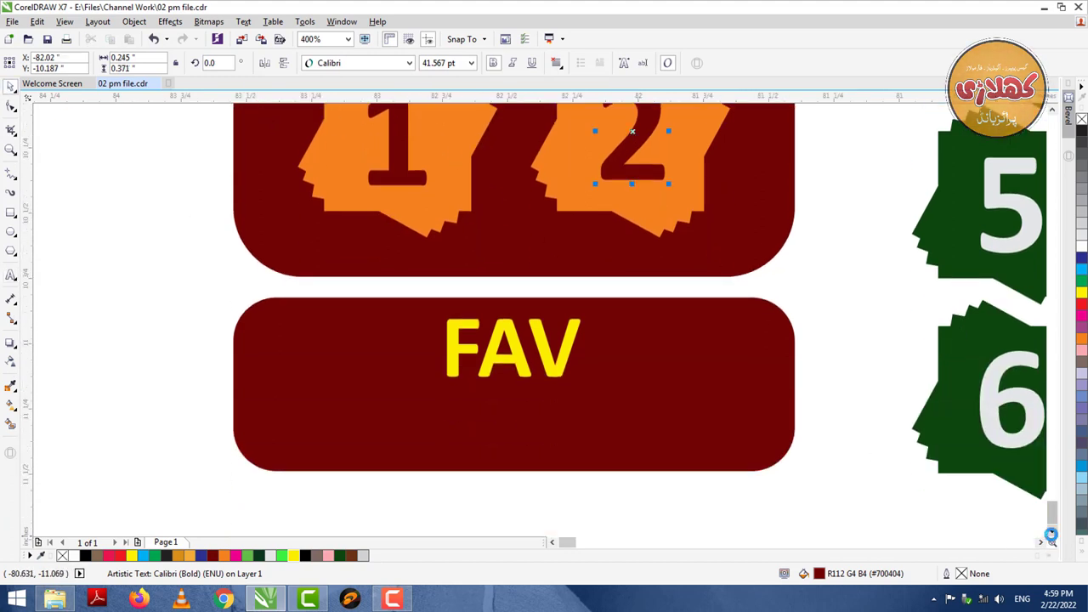
{"action": "left_click_drag", "start_coordinate": [633, 159], "coordinate": [345, 403]}
{"action": "right_click", "coordinate": [345, 403]}
{"action": "left_click", "coordinate": [193, 555]}
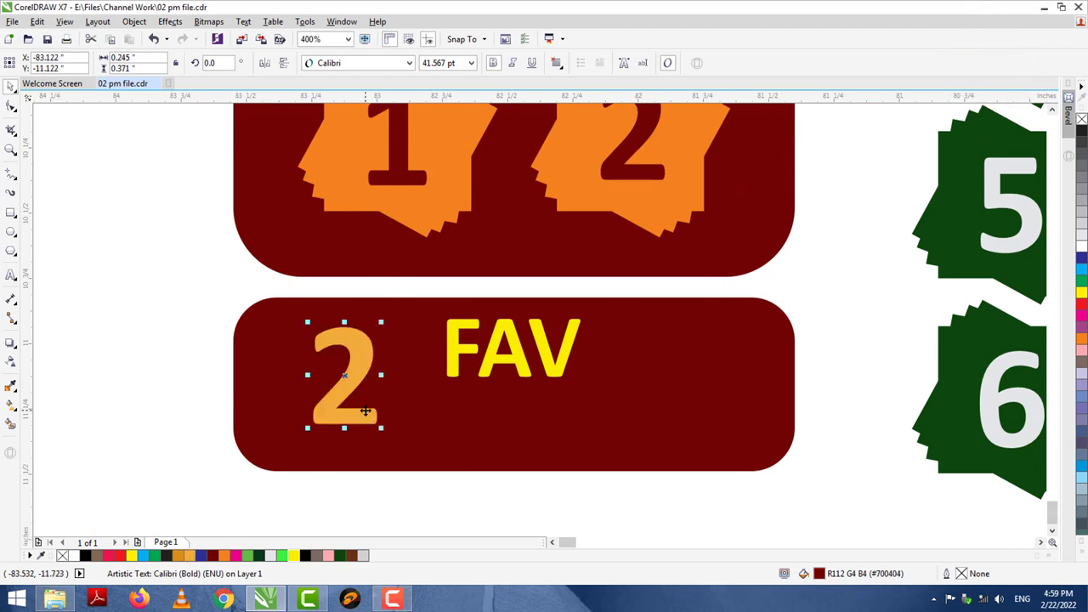
Step: Extend the light orange number to read 22-12-11 and shrink it to about 24.3 pt, centred beneath FAV
{"action": "double_click", "coordinate": [346, 429]}
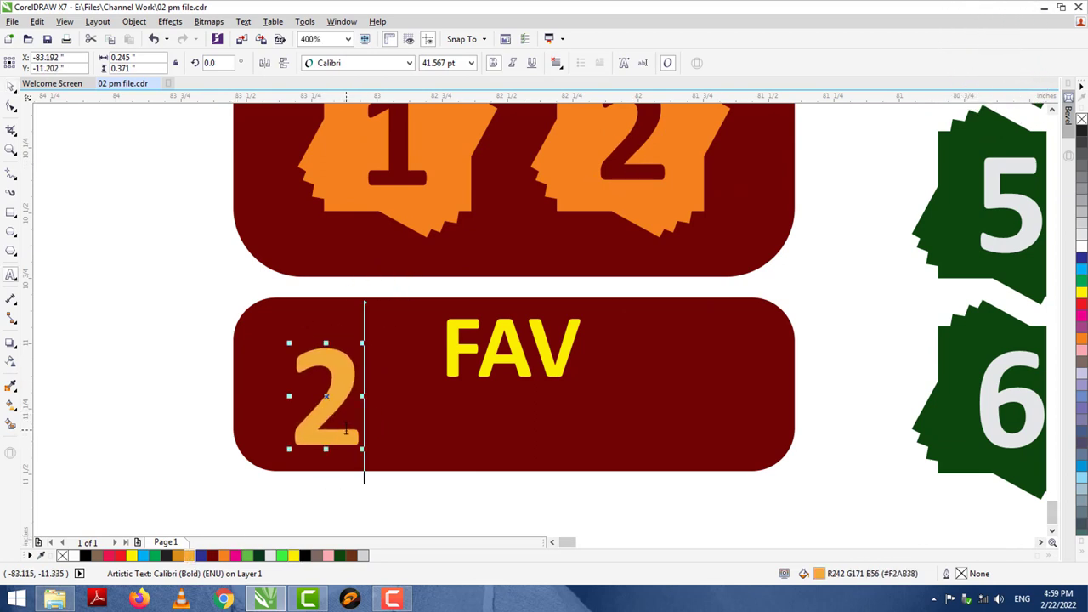
{"action": "type", "text": "2-12-"}
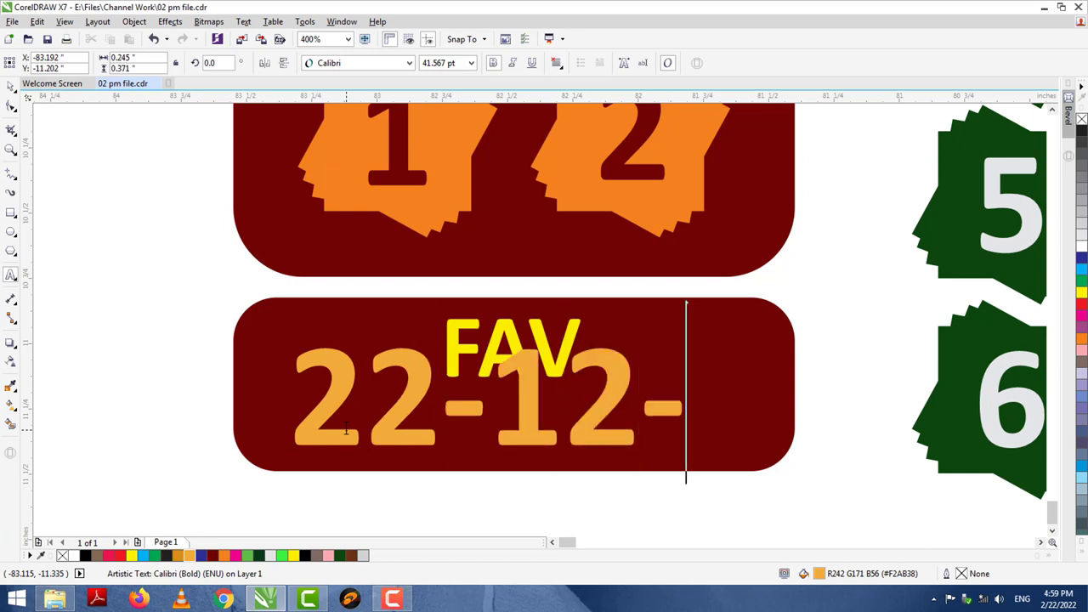
{"action": "type", "text": "11"}
{"action": "left_click", "coordinate": [8, 87]}
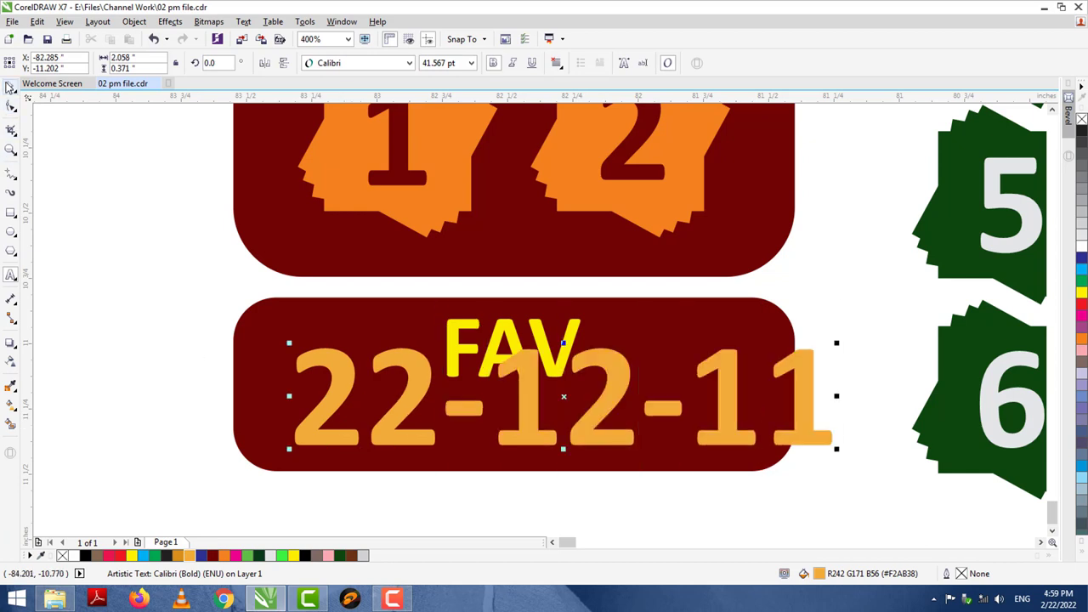
{"action": "left_click_drag", "start_coordinate": [837, 448], "coordinate": [619, 440]}
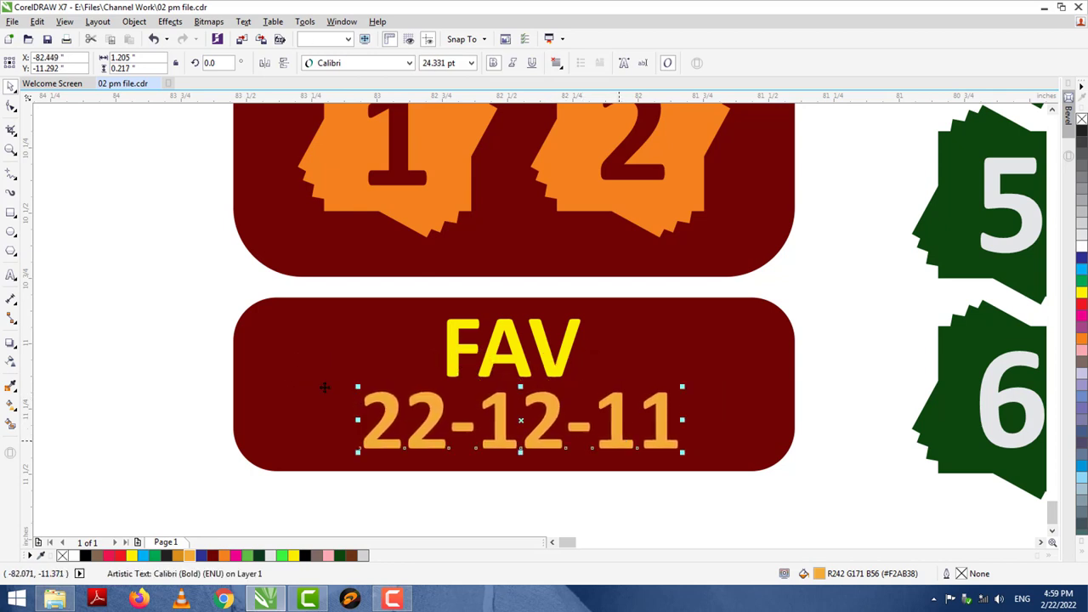
{"action": "left_click", "coordinate": [191, 316]}
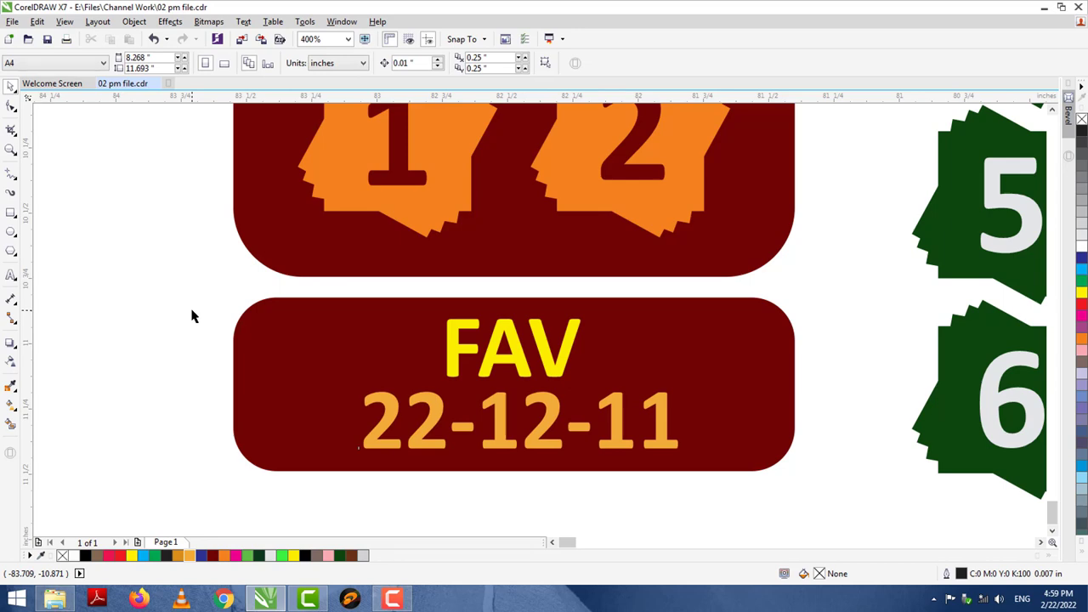